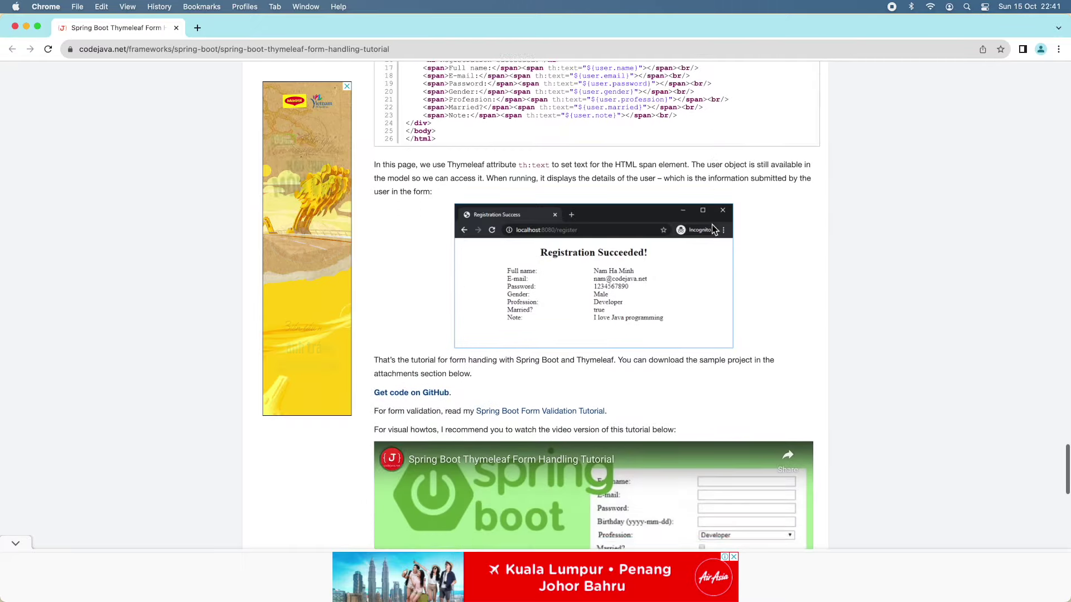
- View the download page for the SpringBootForm.zip attachment of the tutorial, and close that page
{"action": "scroll", "coordinate": [710, 224], "scroll_direction": "down", "scroll_amount": 3}
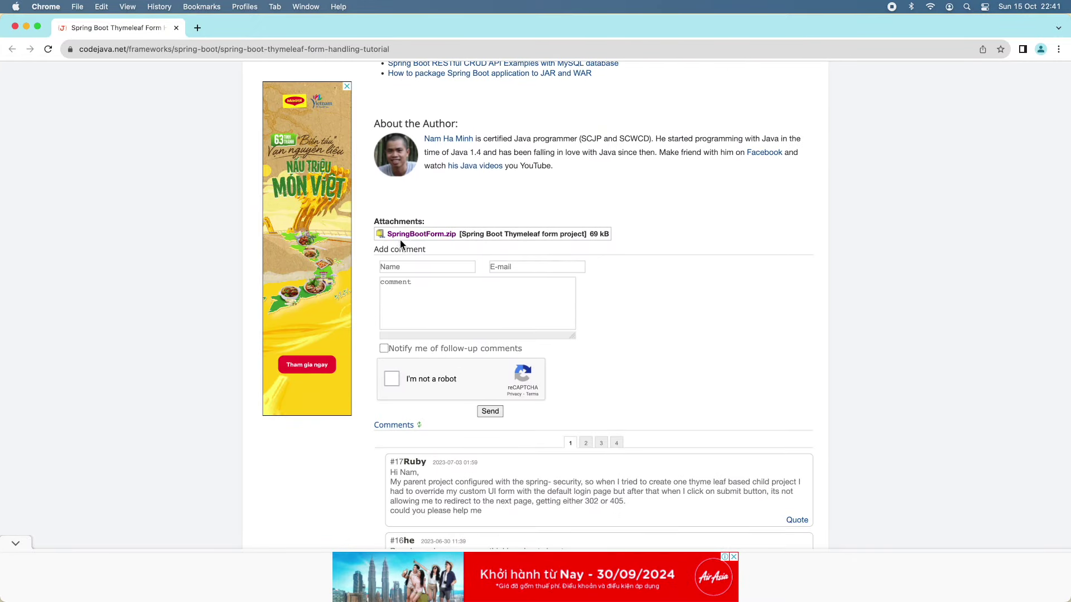
{"action": "left_click", "coordinate": [429, 235]}
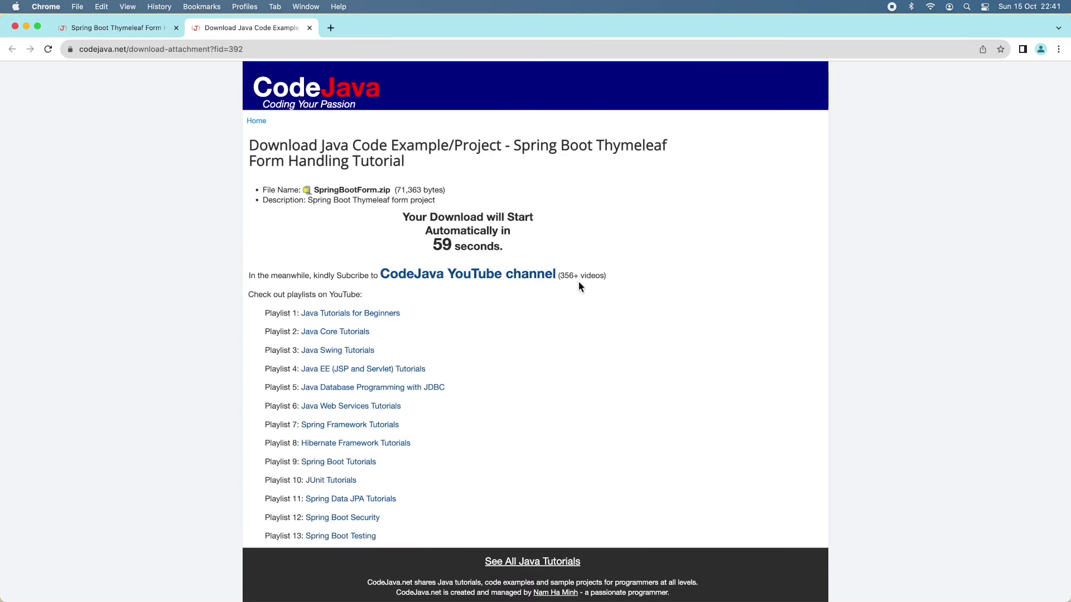
{"action": "scroll", "coordinate": [582, 282], "scroll_direction": "down", "scroll_amount": 2}
{"action": "scroll", "coordinate": [580, 281], "scroll_direction": "up", "scroll_amount": 2}
{"action": "left_click", "coordinate": [310, 28]}
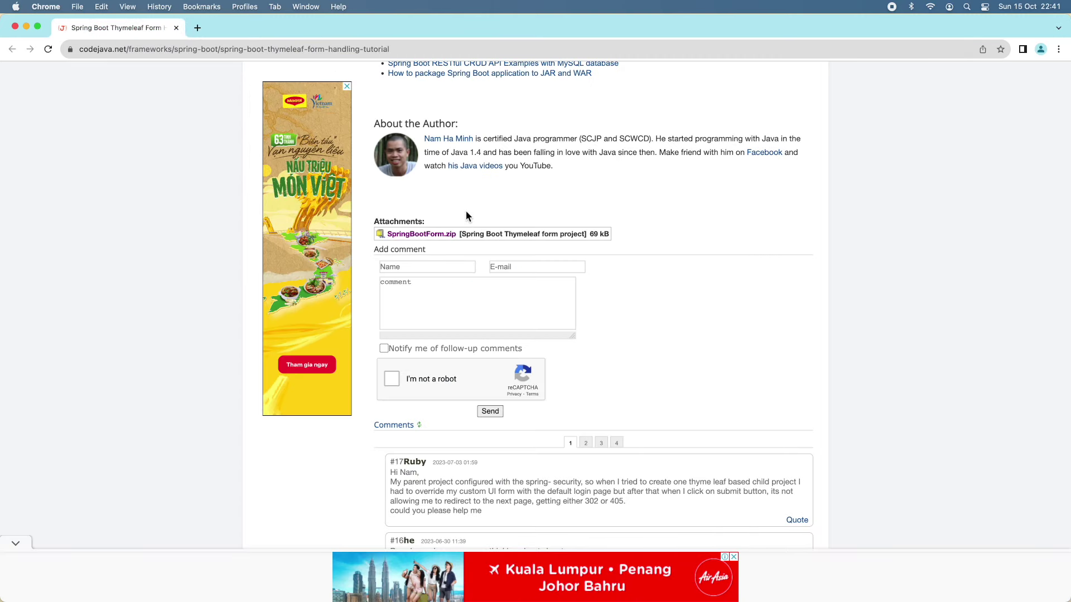
- Switch to the Finder Downloads window and examine the extracted SpringBootForm project folder
{"action": "key", "text": "super+Tab"}
{"action": "key", "text": "super+Tab"}
{"action": "key", "text": "super+Tab"}
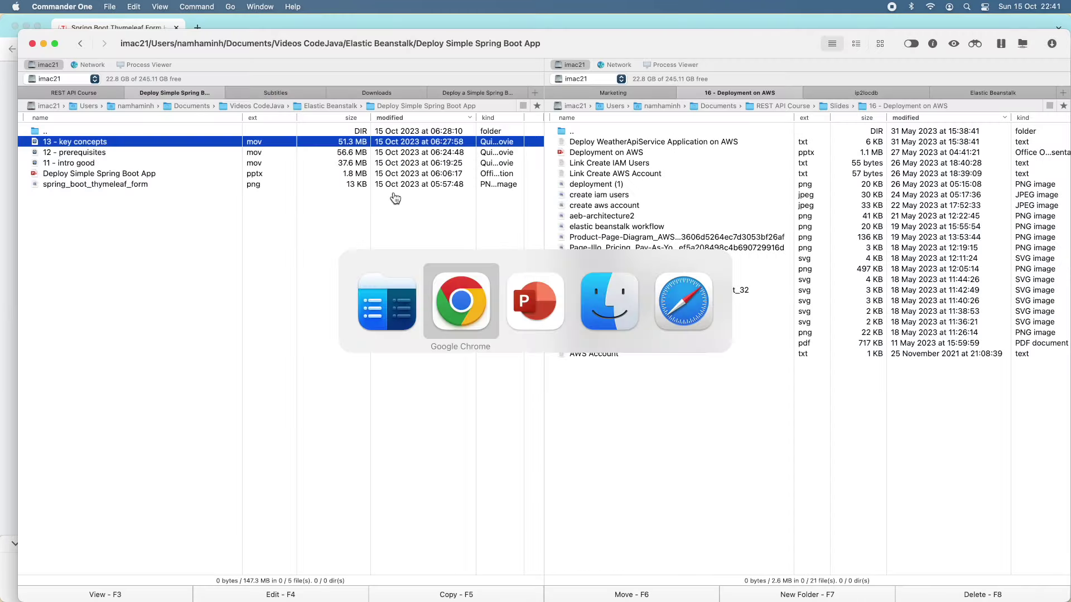
{"action": "key", "text": "ctrl+Up"}
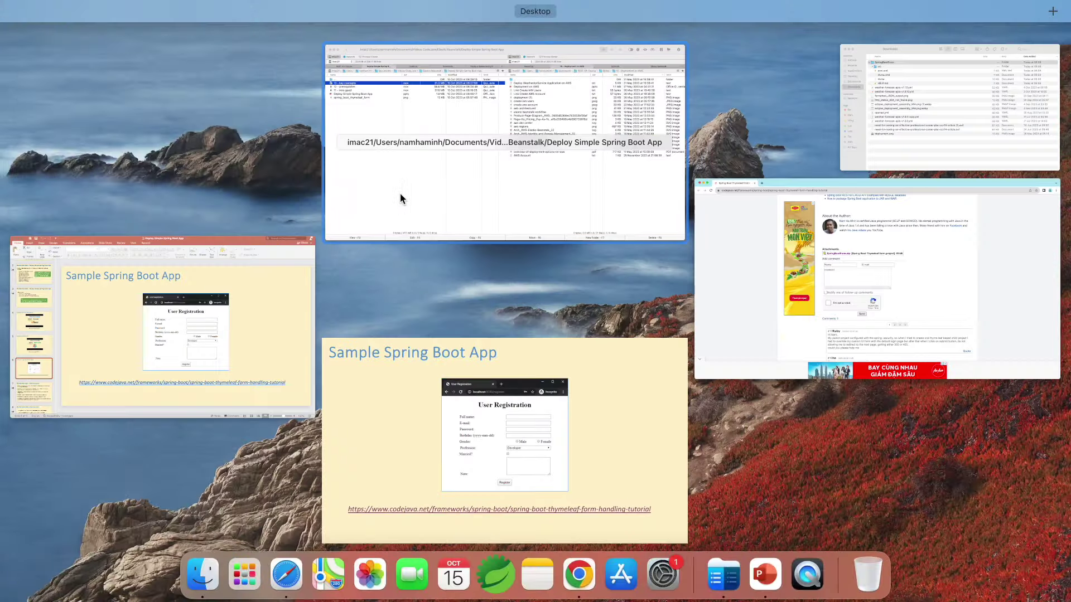
{"action": "left_click", "coordinate": [853, 132]}
{"action": "left_click", "coordinate": [422, 141]}
{"action": "left_click", "coordinate": [468, 169]}
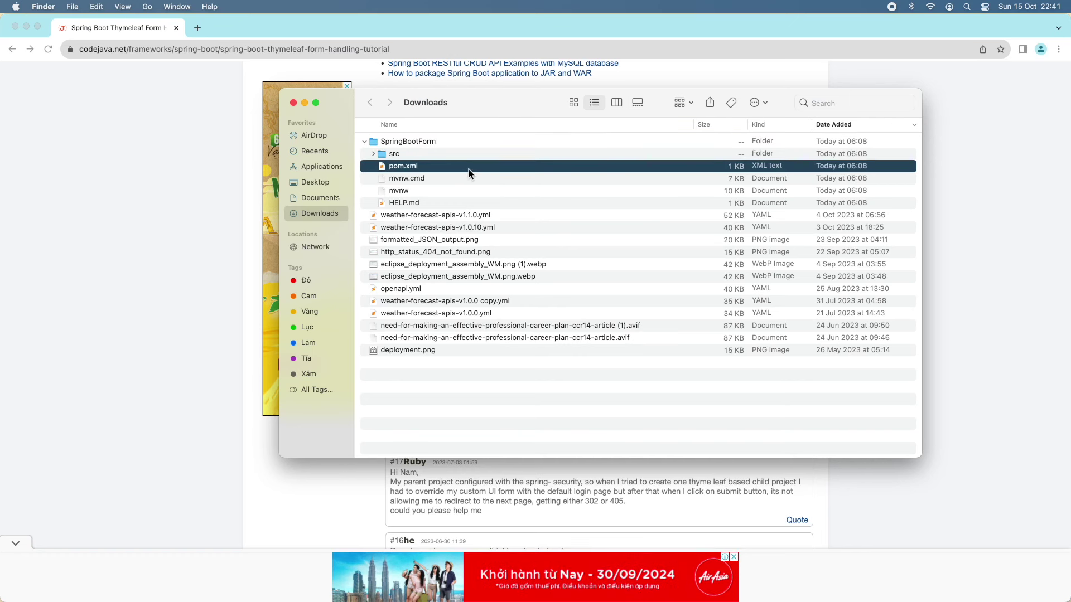
- Search for Terminal with Spotlight and launch it
{"action": "key", "text": "super+space"}
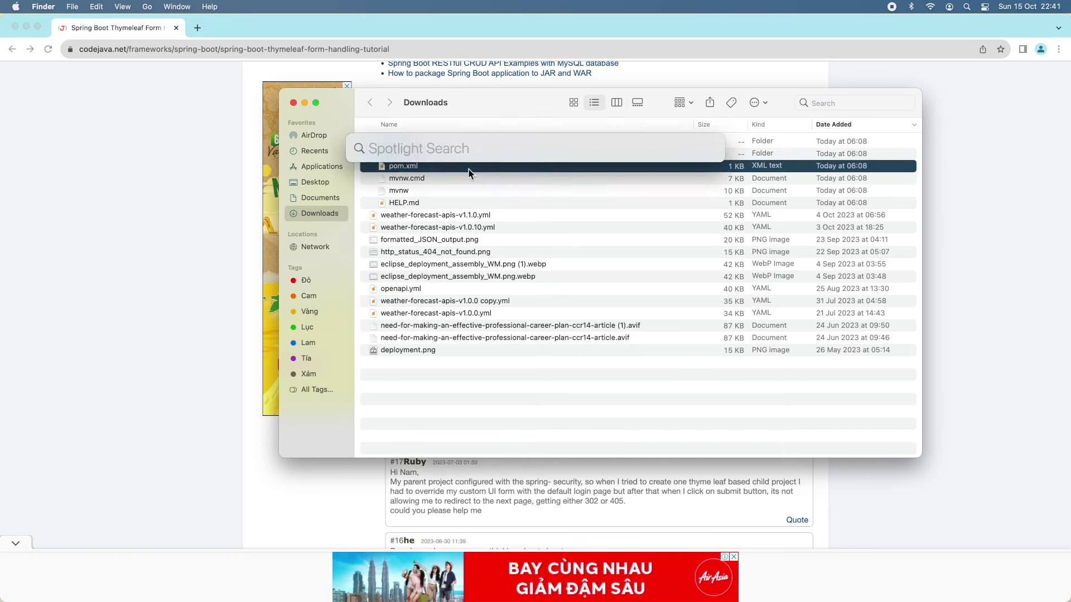
{"action": "type", "text": "terminal"}
{"action": "key", "text": "Return"}
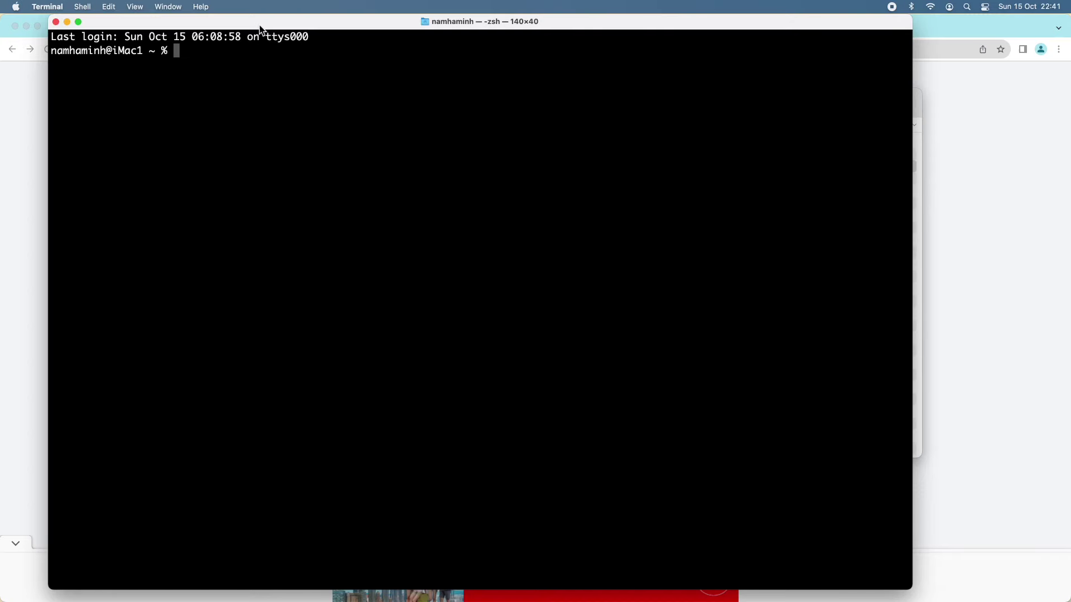
- Change to the Downloads directory in the terminal and list its contents
{"action": "type", "text": "cd Do"}
{"action": "key", "text": "Tab"}
{"action": "type", "text": "w"}
{"action": "key", "text": "Tab"}
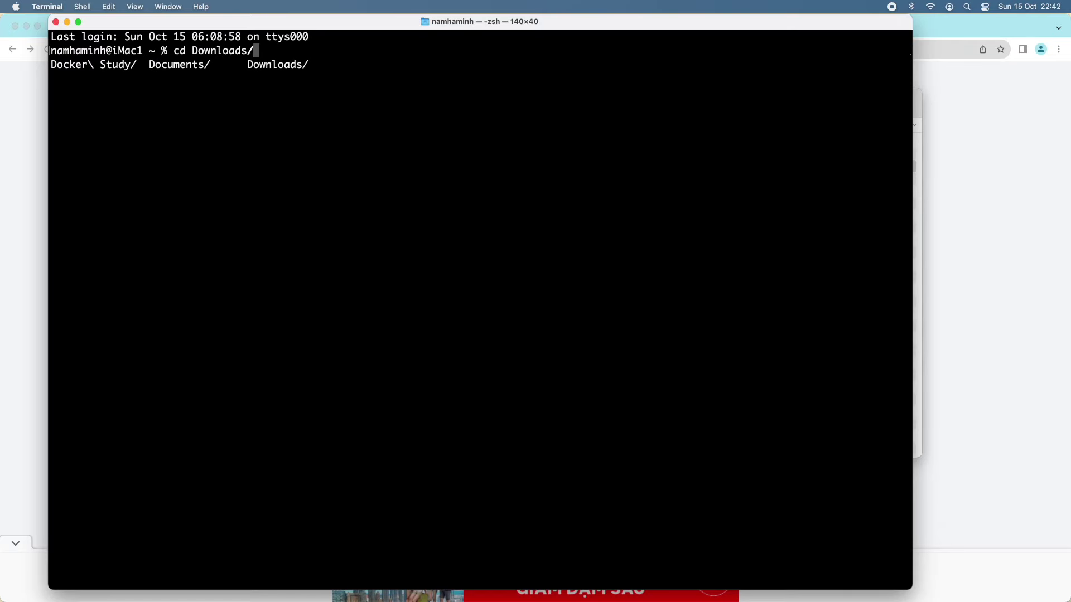
{"action": "key", "text": "Return"}
{"action": "type", "text": "ls"}
{"action": "key", "text": "Return"}
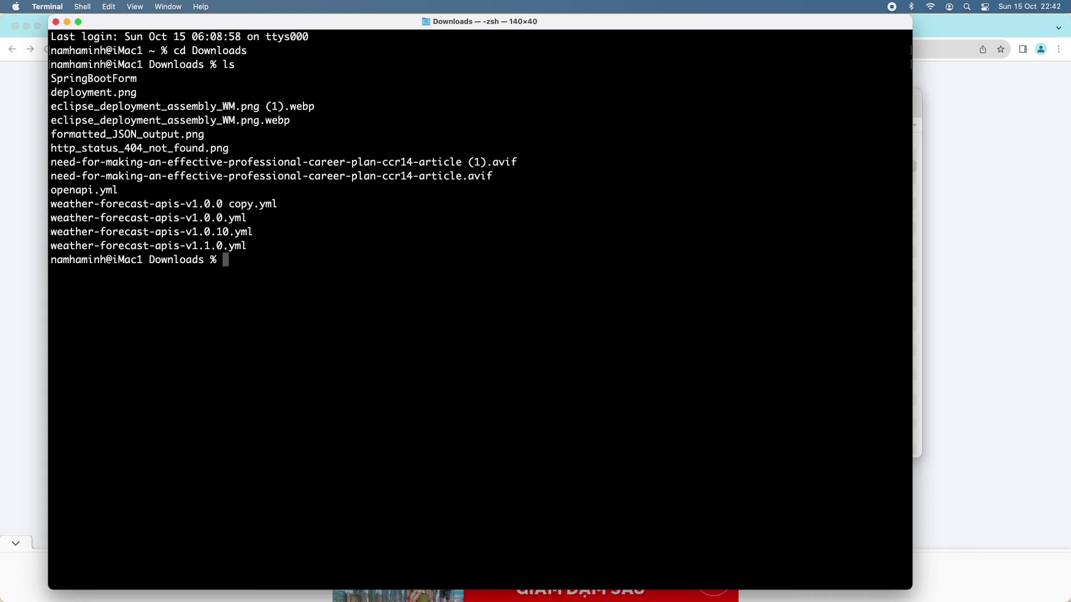
- Change to the SpringBootForm project directory and list its files
{"action": "type", "text": "cd "}
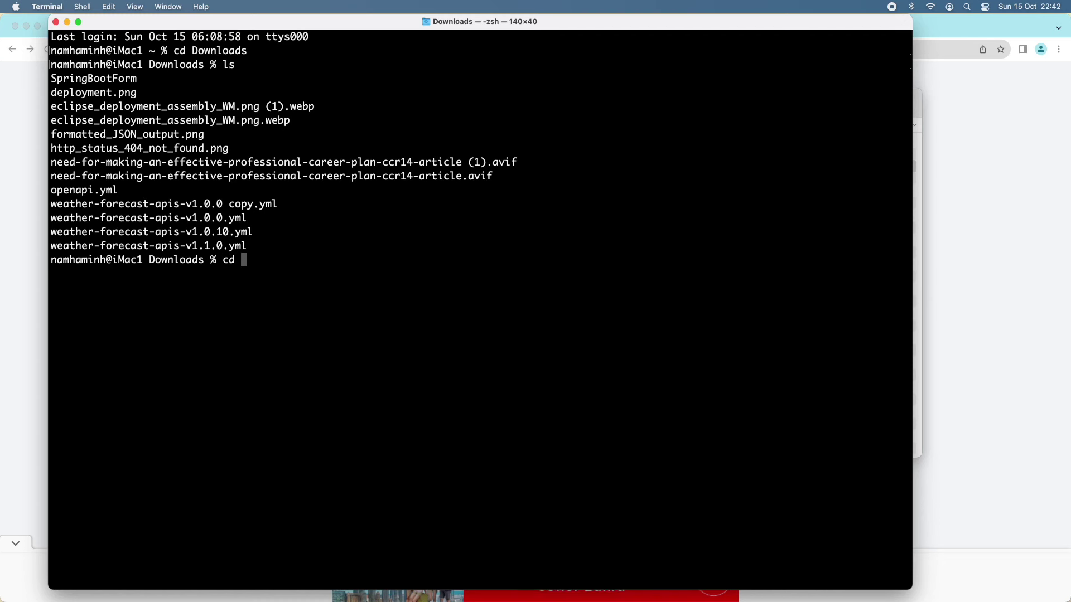
{"action": "type", "text": "SpringBootForm"}
{"action": "key", "text": "Return"}
{"action": "type", "text": "ls"}
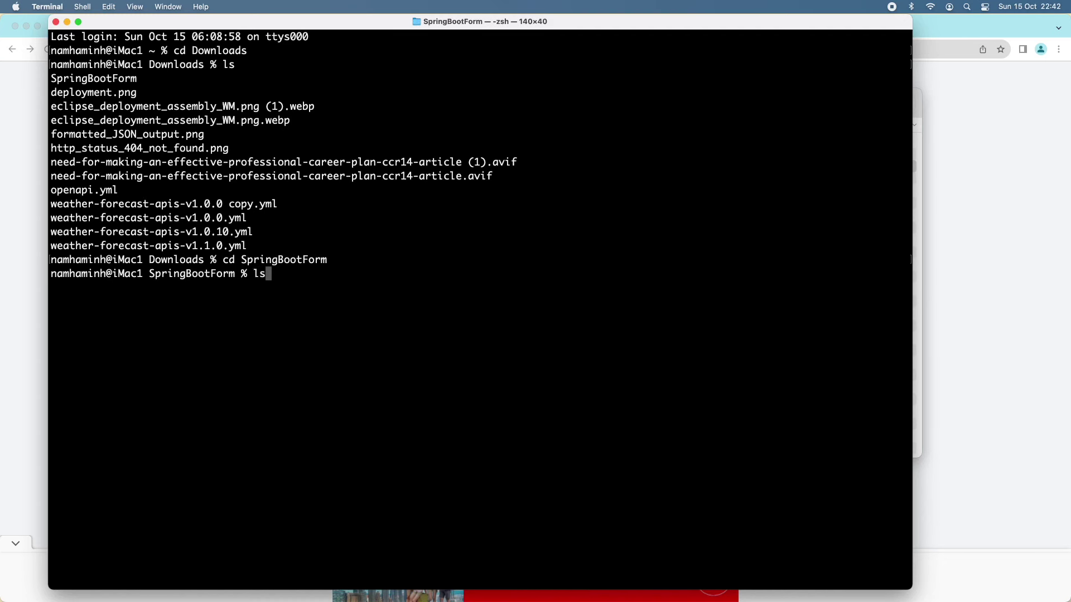
{"action": "key", "text": "Return"}
- Clean the project with mvn clean and build it with mvn package
{"action": "type", "text": "m"}
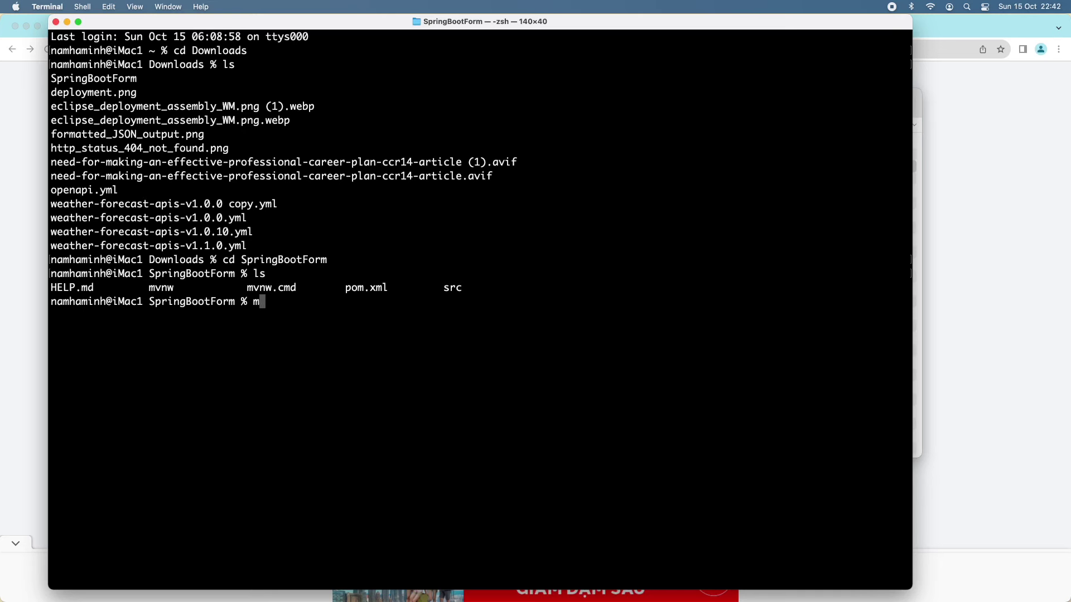
{"action": "type", "text": "vn clean"}
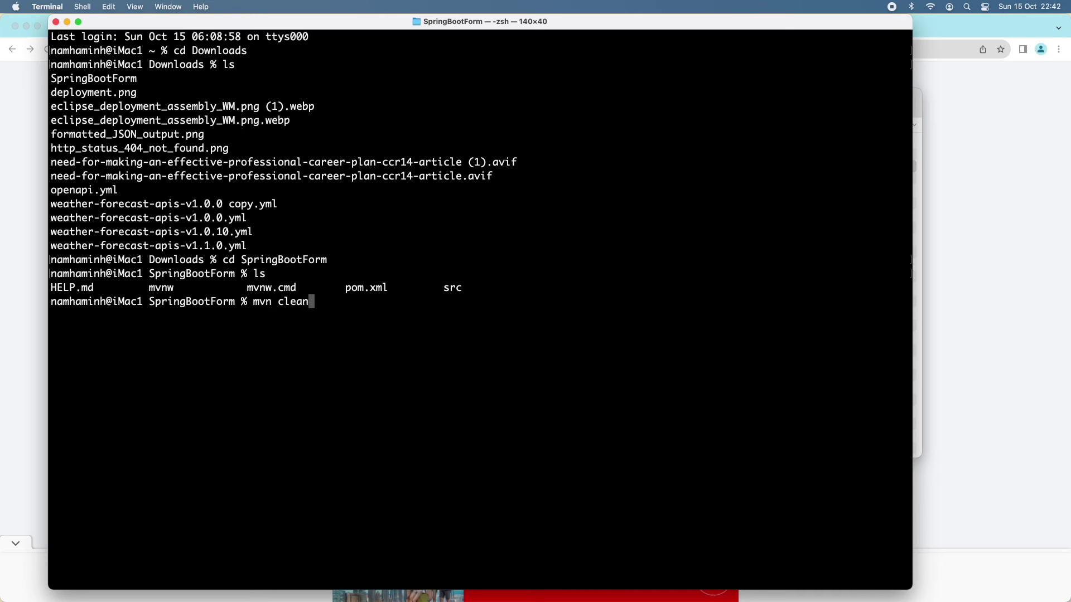
{"action": "key", "text": "Return"}
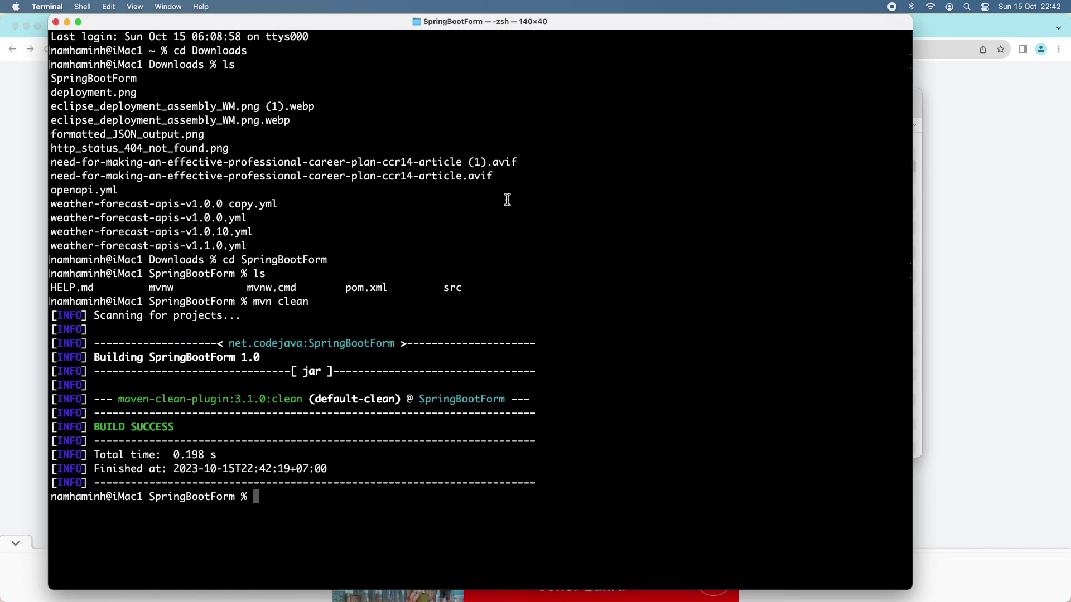
{"action": "type", "text": "mvn package"}
{"action": "key", "text": "Return"}
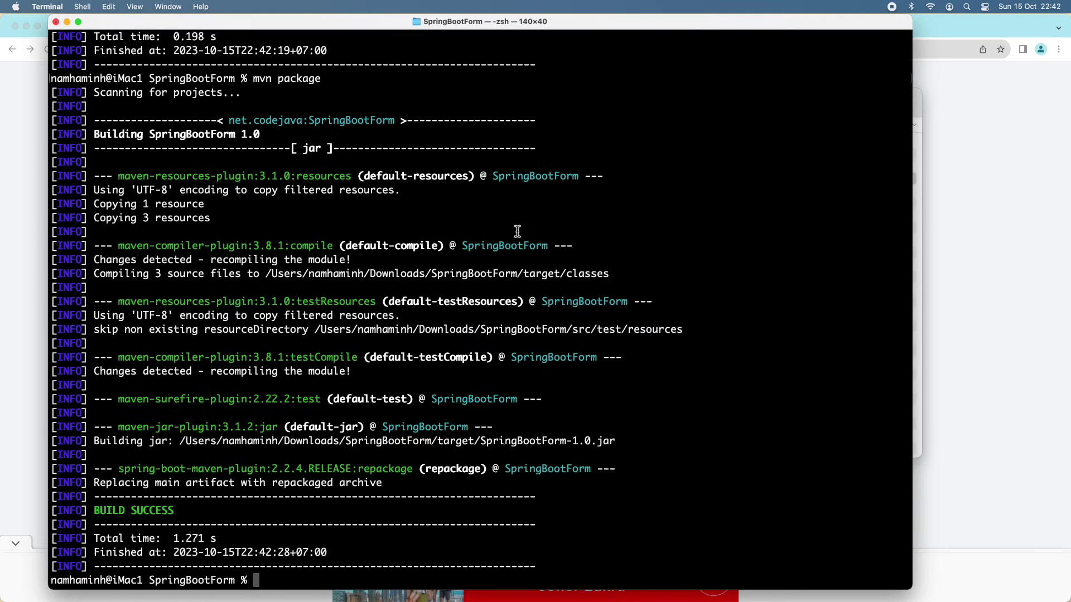
- Clear the terminal and list the project directory's contents after the build
{"action": "type", "text": "clear"}
{"action": "key", "text": "Return"}
{"action": "type", "text": "ls"}
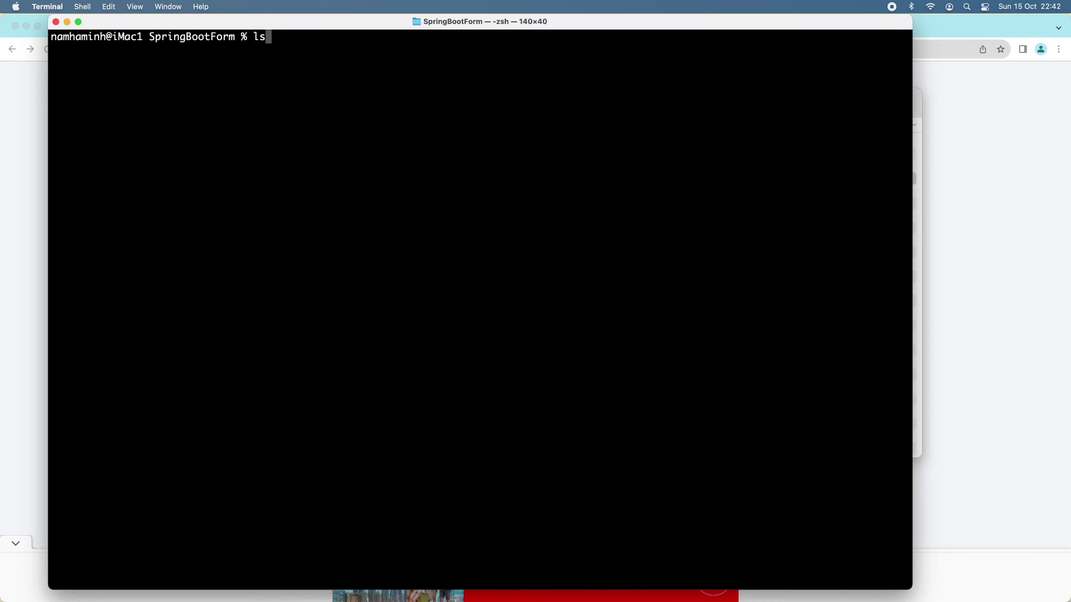
{"action": "key", "text": "Return"}
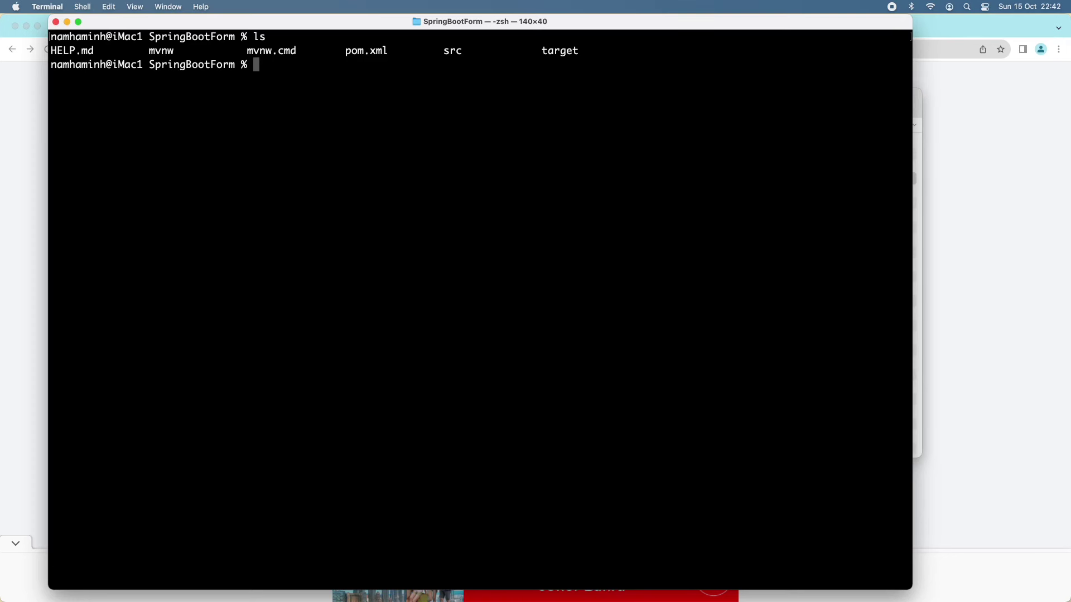
- Change to the target directory and list the generated build files
{"action": "type", "text": "cd target"}
{"action": "key", "text": "Return"}
{"action": "type", "text": "ls"}
{"action": "key", "text": "Return"}
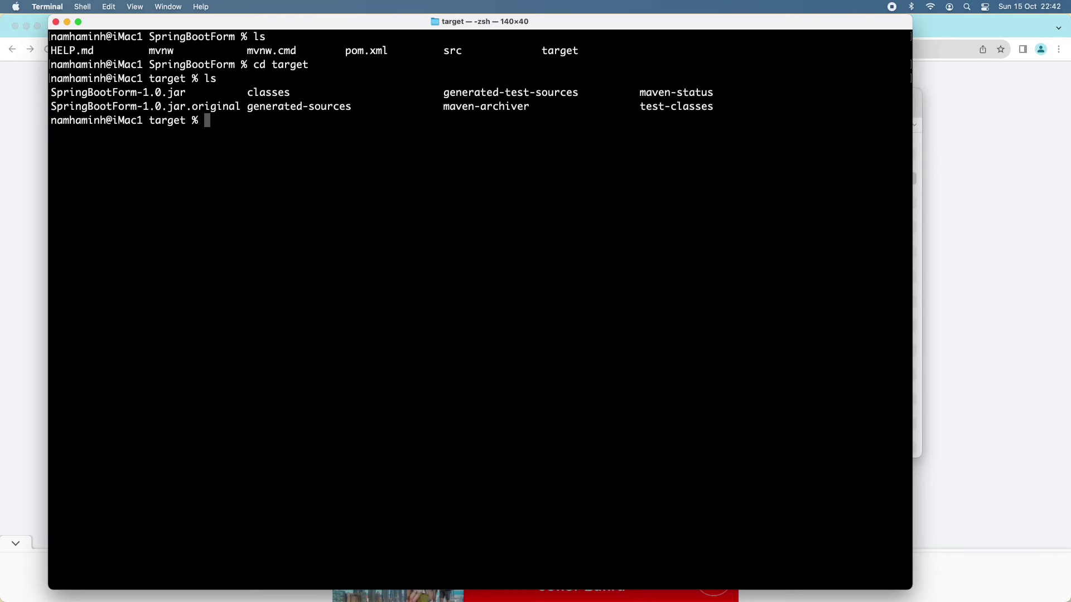
- Run the packaged application with java -jar SpringBootForm-1.0.jar
{"action": "type", "text": "java "}
{"action": "type", "text": "-jar Sprin"}
{"action": "type", "text": "g"}
{"action": "key", "text": "Tab"}
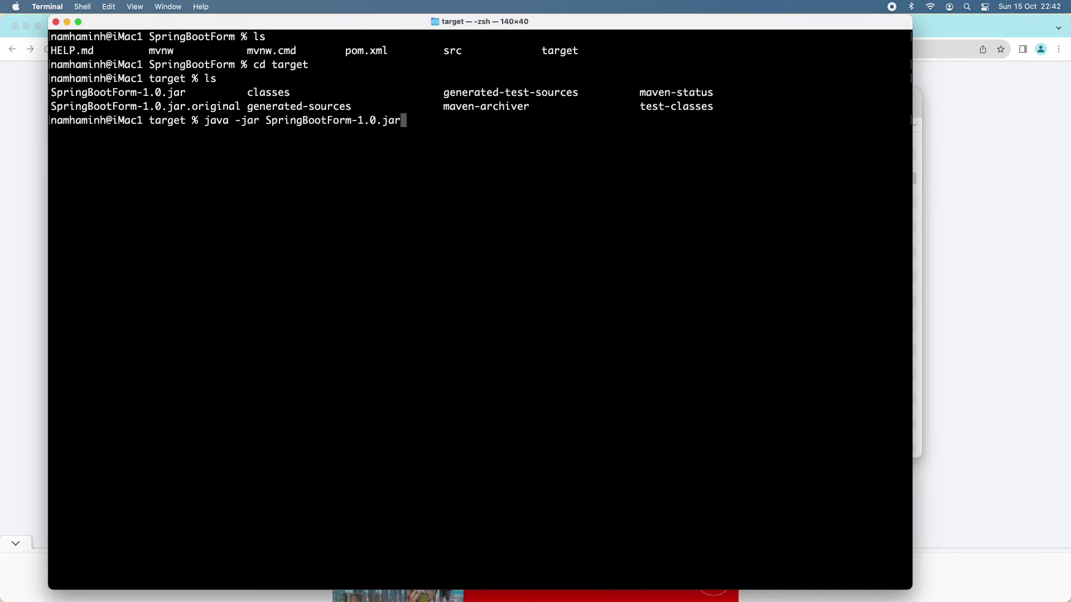
{"action": "key", "text": "Return"}
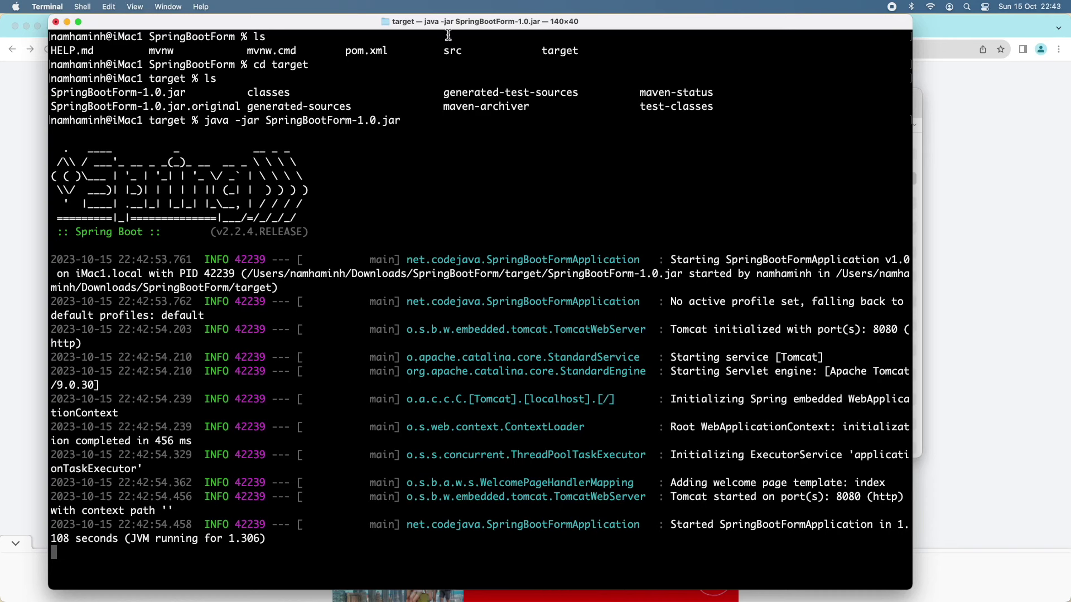
- Switch to Chrome, replace the tutorial tab with a new one and load localhost:8080
{"action": "key", "text": "super+Tab"}
{"action": "key", "text": "super+Tab"}
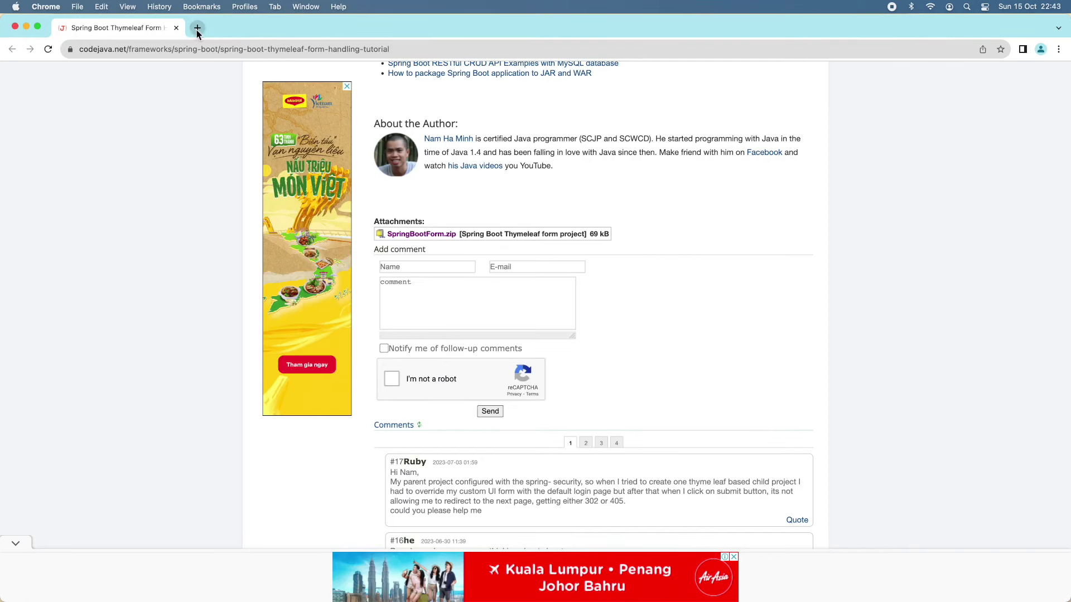
{"action": "left_click", "coordinate": [197, 28]}
{"action": "left_click", "coordinate": [176, 28]}
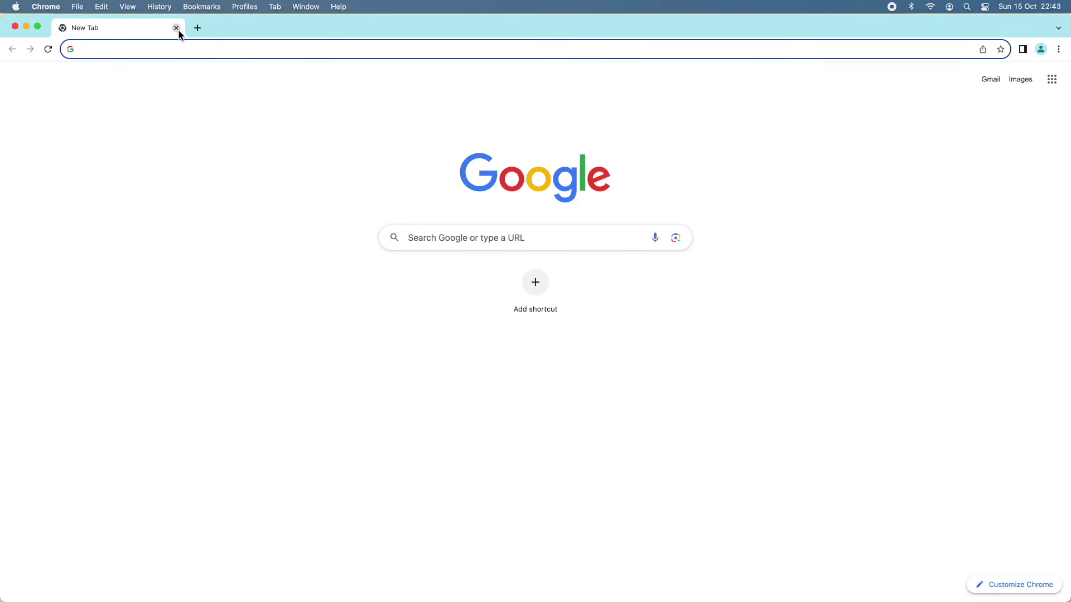
{"action": "type", "text": "local"}
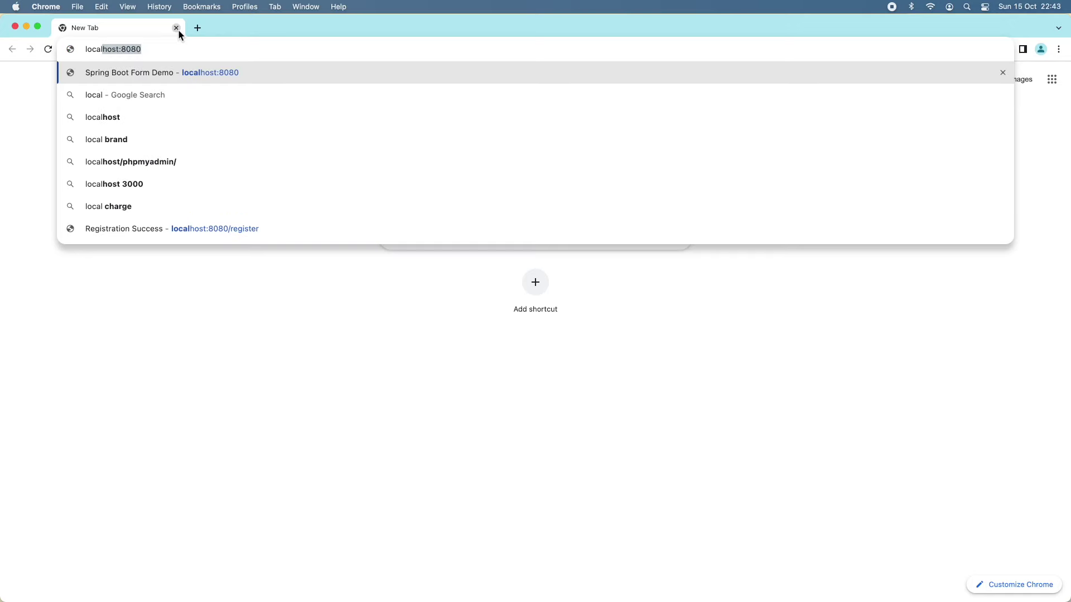
{"action": "key", "text": "Return"}
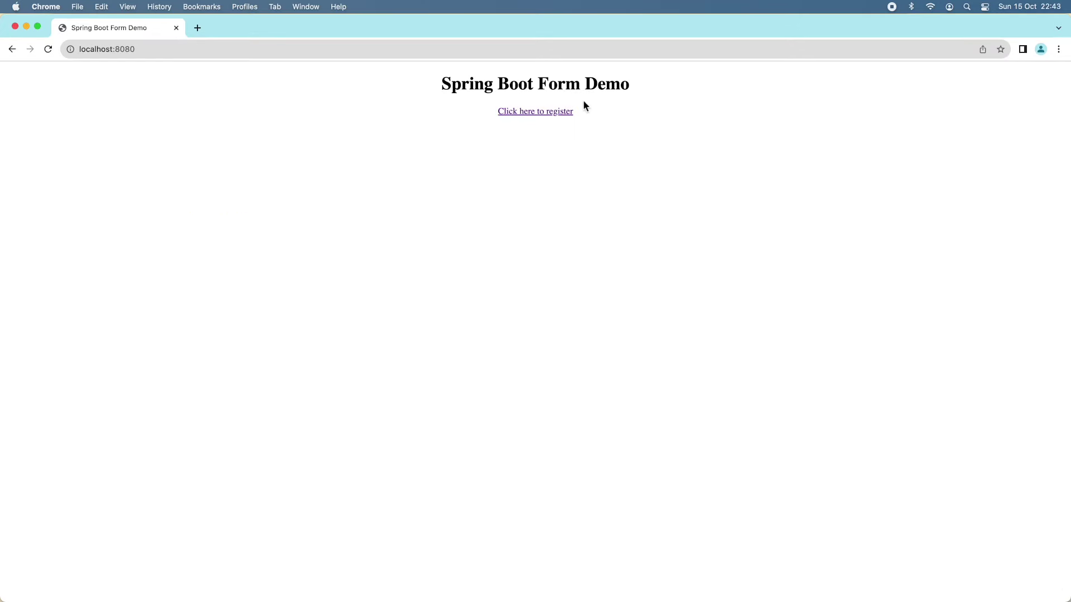
- Open the user registration form from the Spring Boot Form Demo home page
{"action": "left_click", "coordinate": [36, 27]}
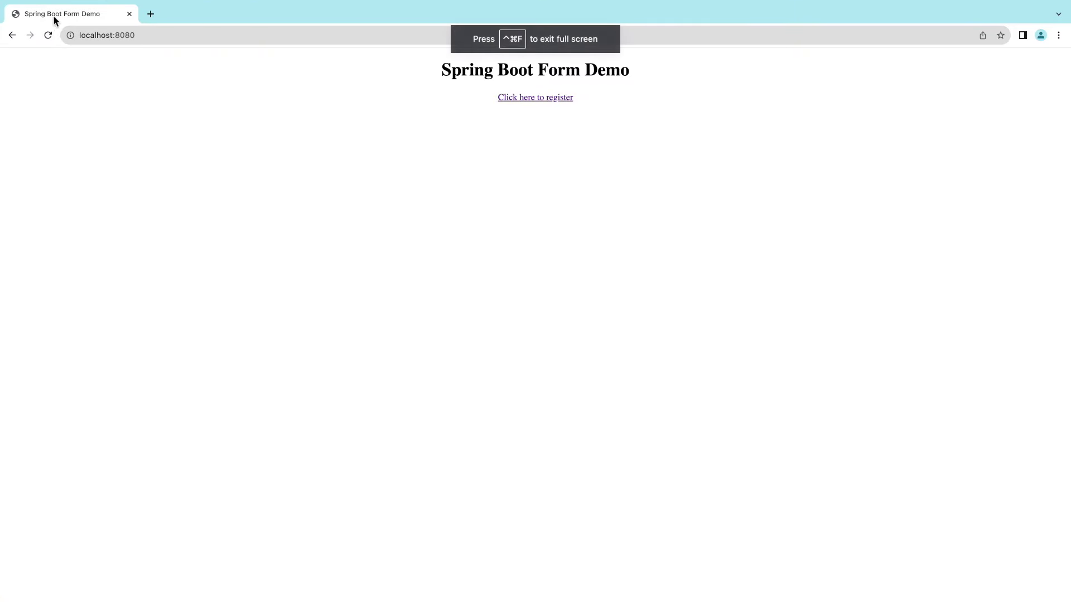
{"action": "left_click", "coordinate": [36, 21]}
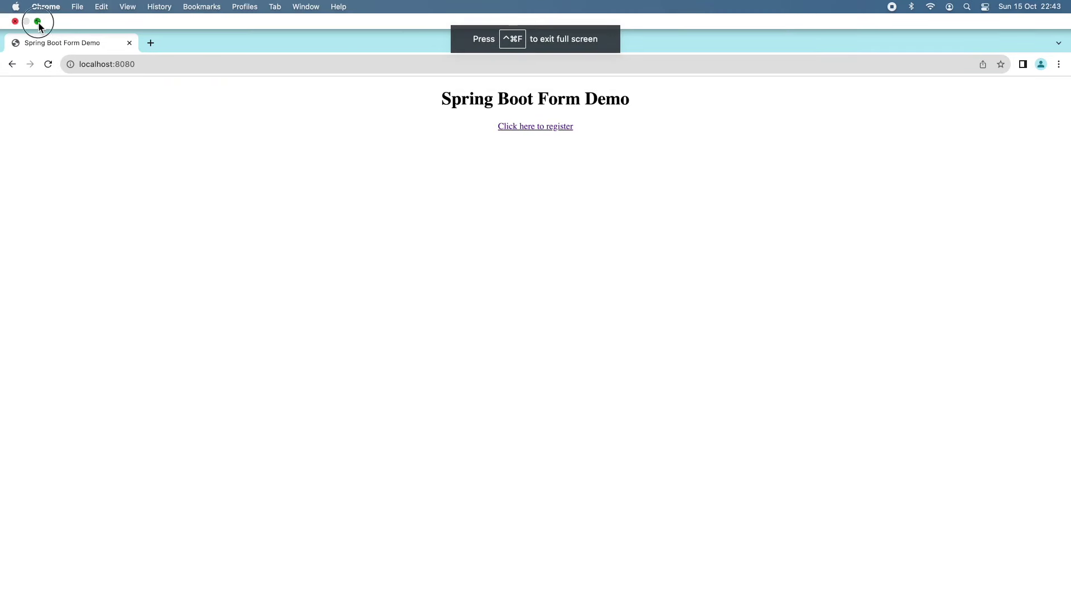
{"action": "left_click", "coordinate": [554, 118]}
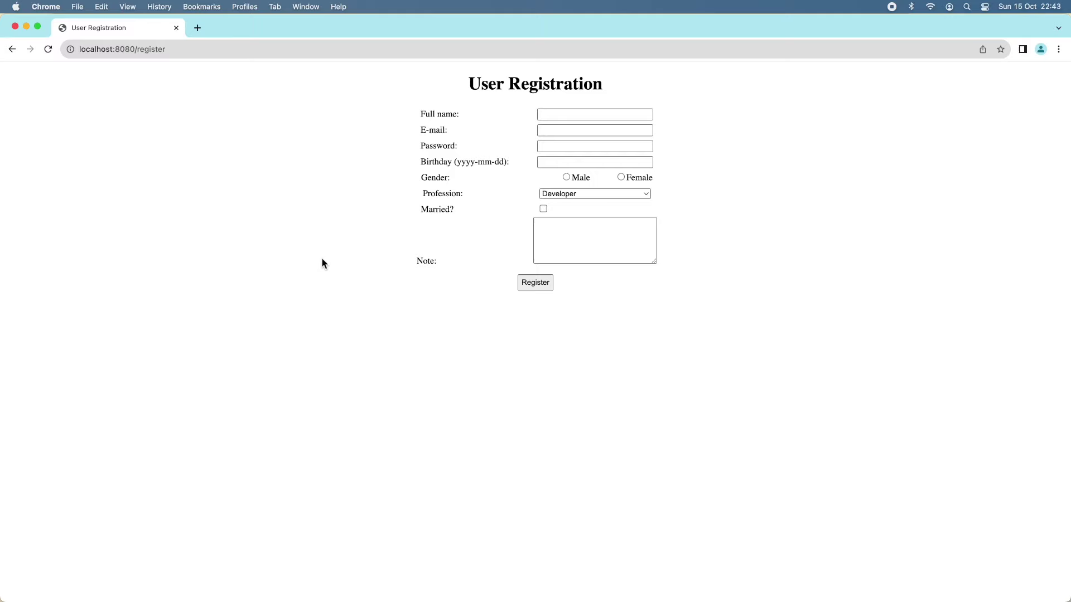
- Stop the running application in Terminal, and reload localhost:8080/register in Chrome to check the shutdown
{"action": "key", "text": "super+Tab"}
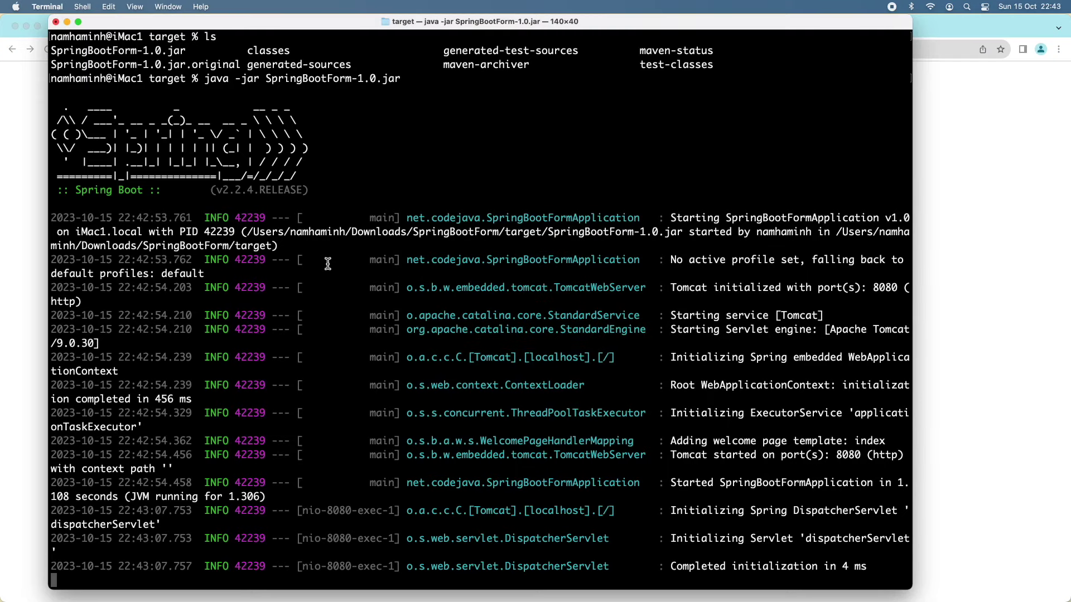
{"action": "key", "text": "ctrl+c"}
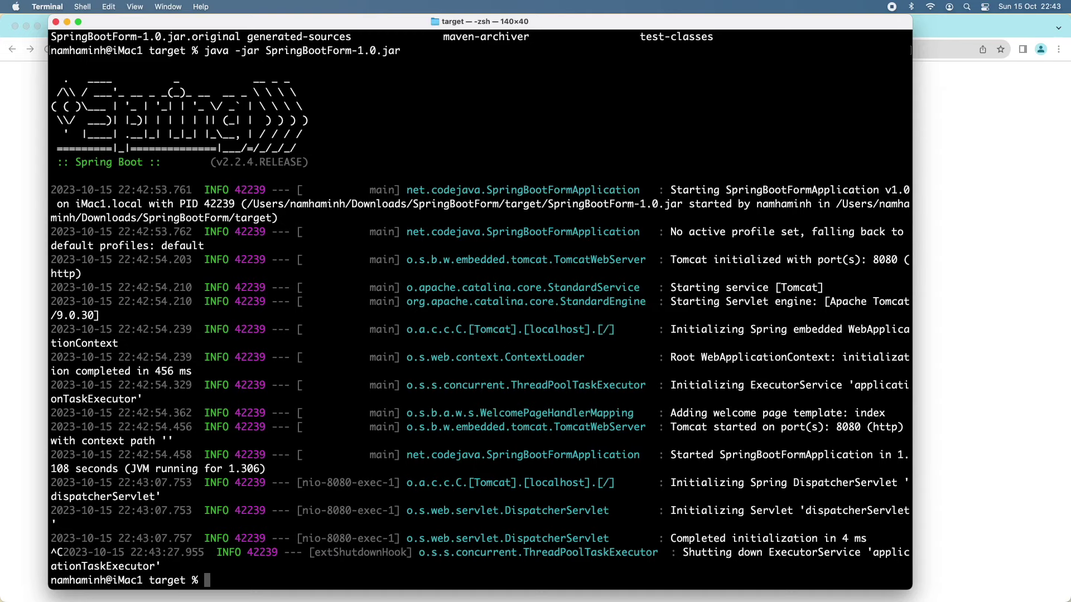
{"action": "key", "text": "super+Tab"}
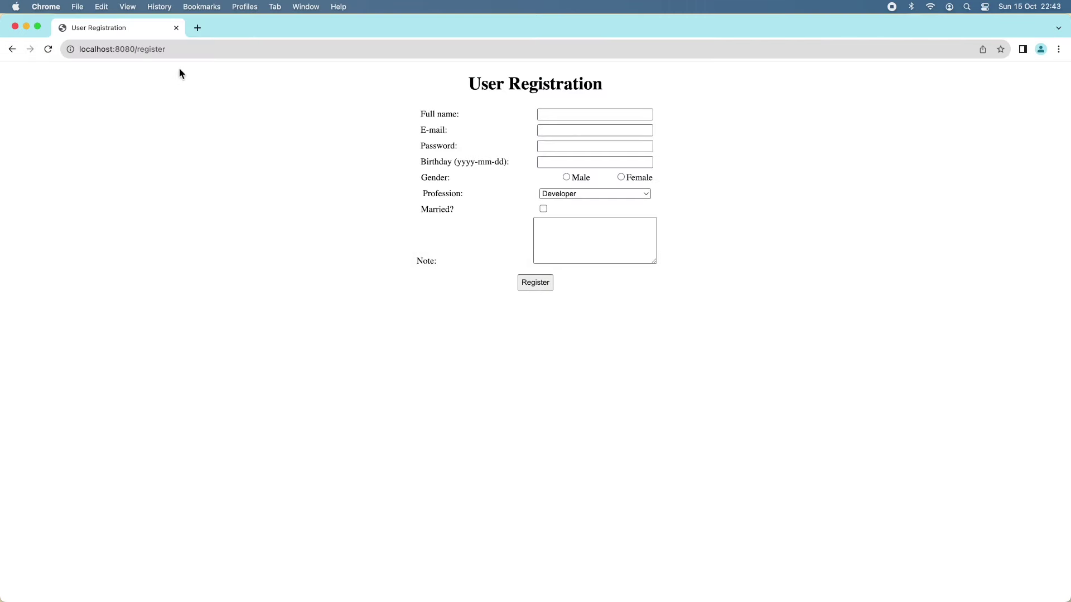
{"action": "left_click", "coordinate": [192, 50]}
{"action": "left_click", "coordinate": [195, 51]}
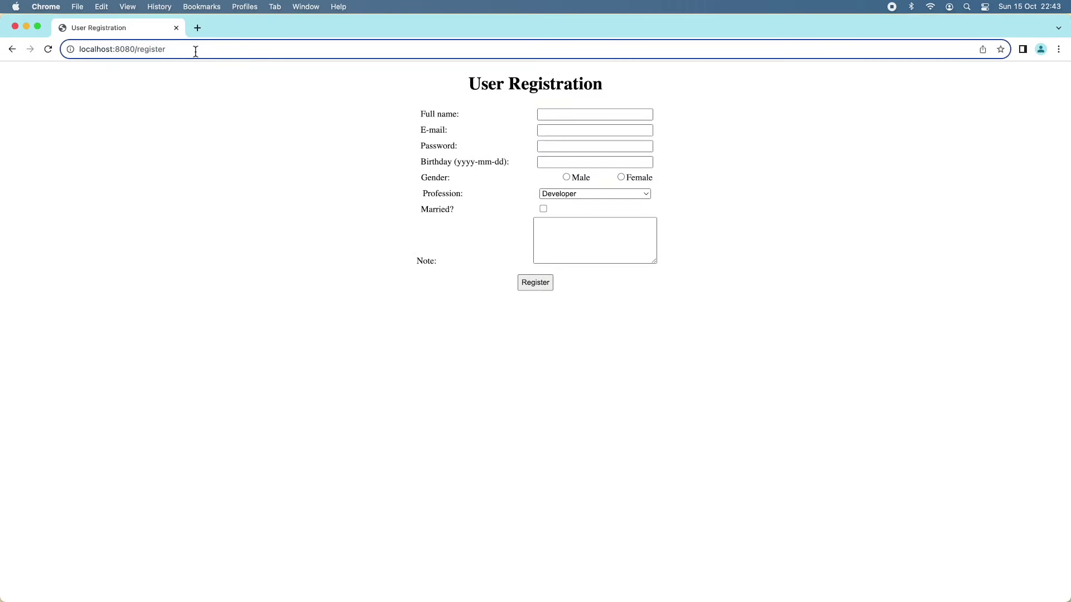
{"action": "key", "text": "Return"}
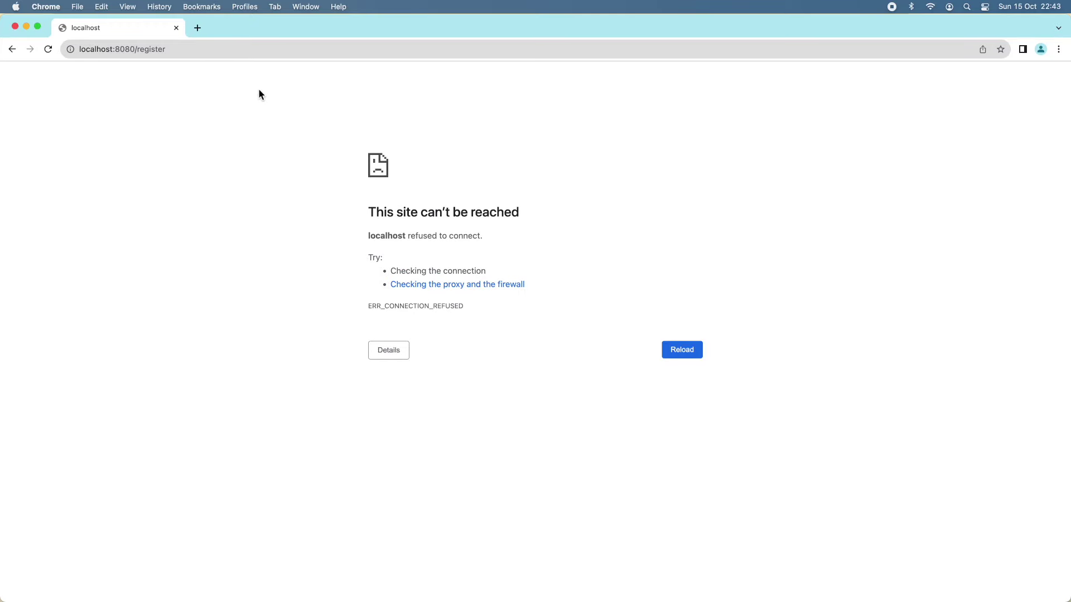
- Switch back to Terminal and clear its output
{"action": "key", "text": "super+Tab"}
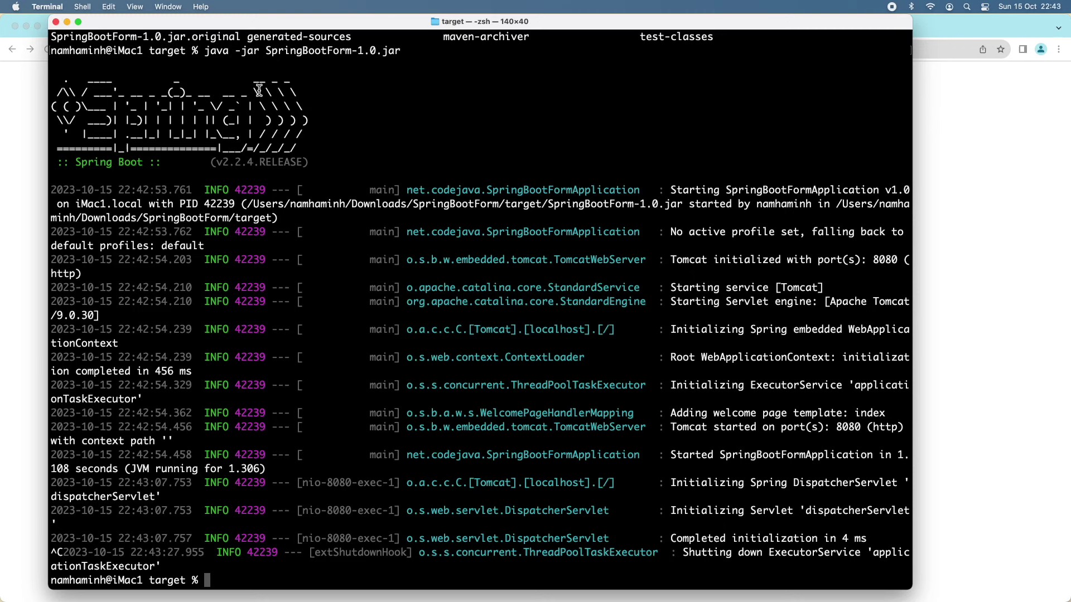
{"action": "type", "text": "clear"}
{"action": "key", "text": "Return"}
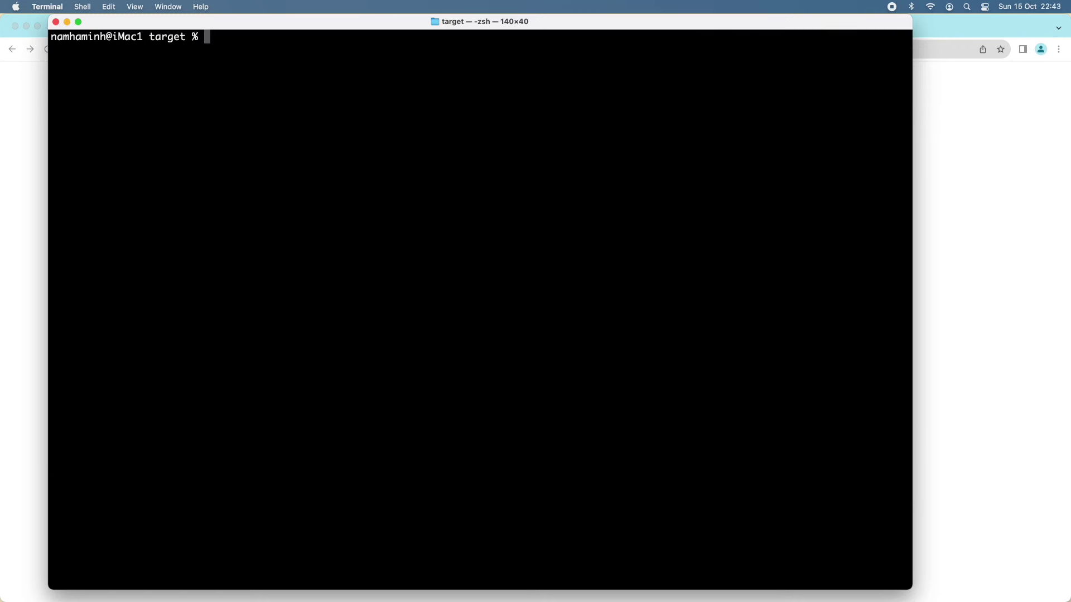
- List the contents of the target directory and locate the SpringBootForm-1.0.jar file
{"action": "type", "text": "ls"}
{"action": "key", "text": "Return"}
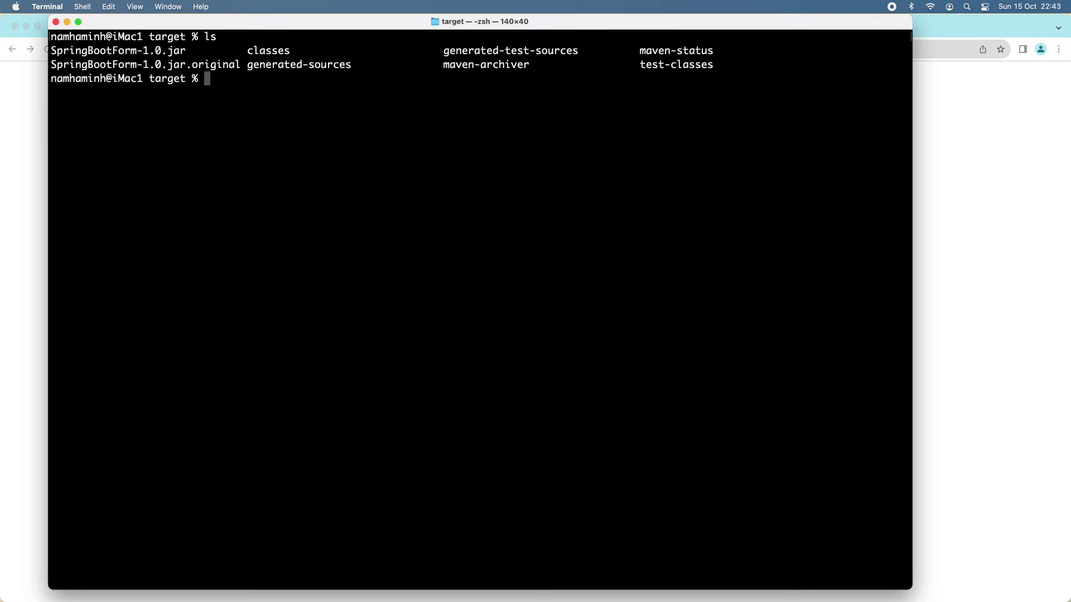
{"action": "left_click_drag", "start_coordinate": [52, 50], "coordinate": [193, 51]}
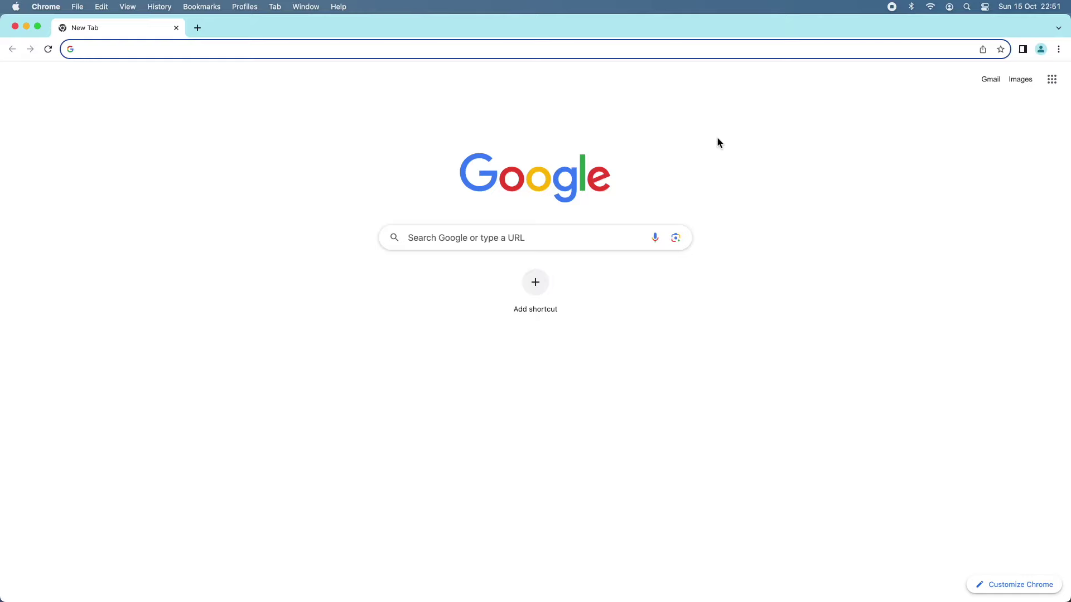
- Switch to Chrome, load aws.amazon.com and open the AWS console sign-in page
{"action": "type", "text": "aw"}
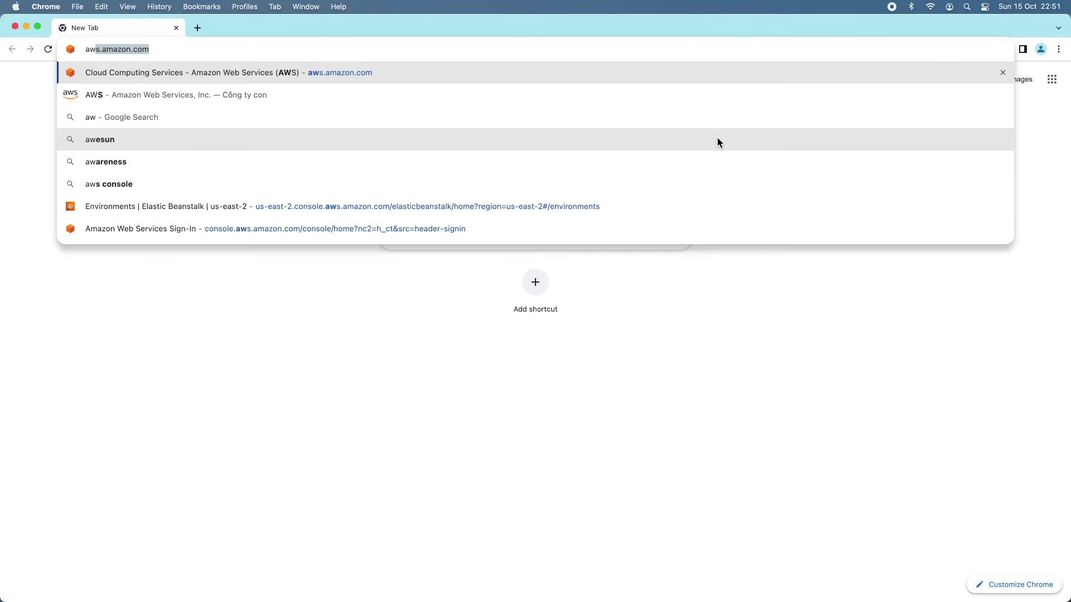
{"action": "key", "text": "Return"}
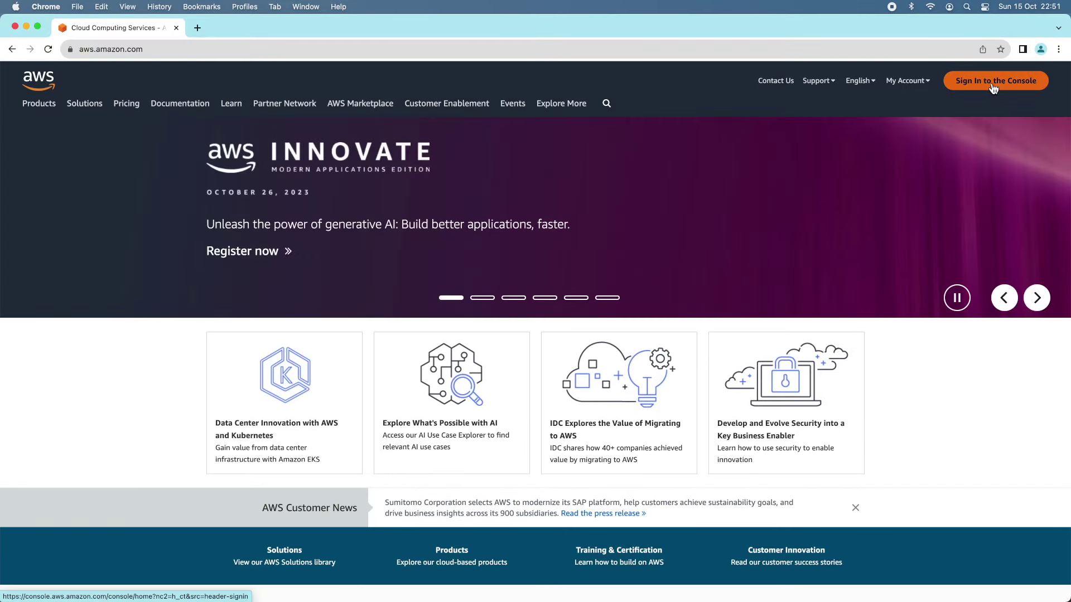
{"action": "left_click", "coordinate": [992, 87]}
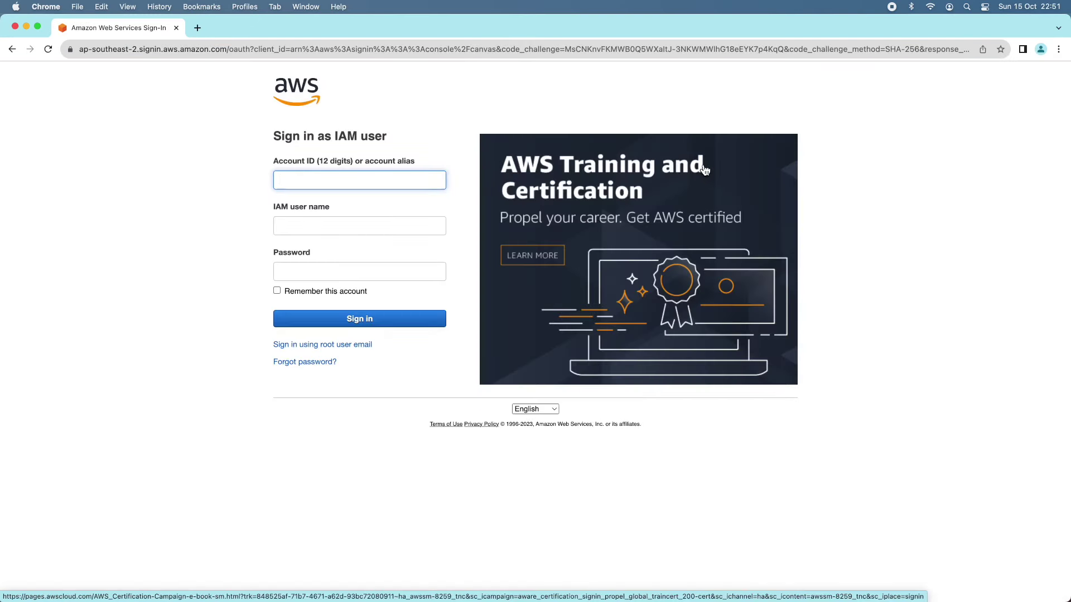
- Sign in as an IAM user with the account ID, IAM user name and account password
{"action": "left_click", "coordinate": [382, 183]}
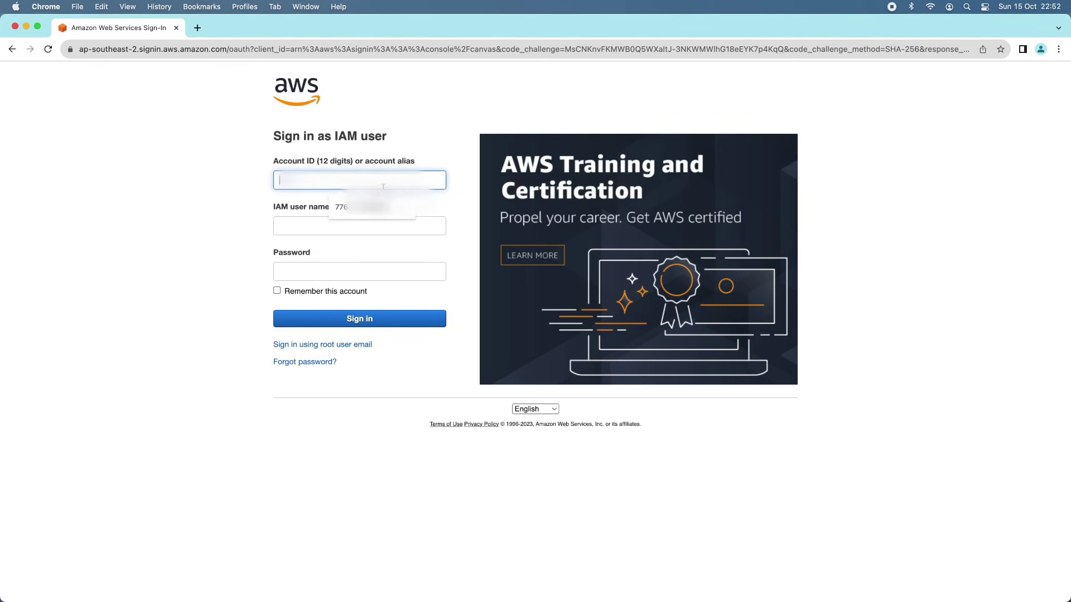
{"action": "left_click", "coordinate": [378, 208]}
{"action": "left_click", "coordinate": [371, 223]}
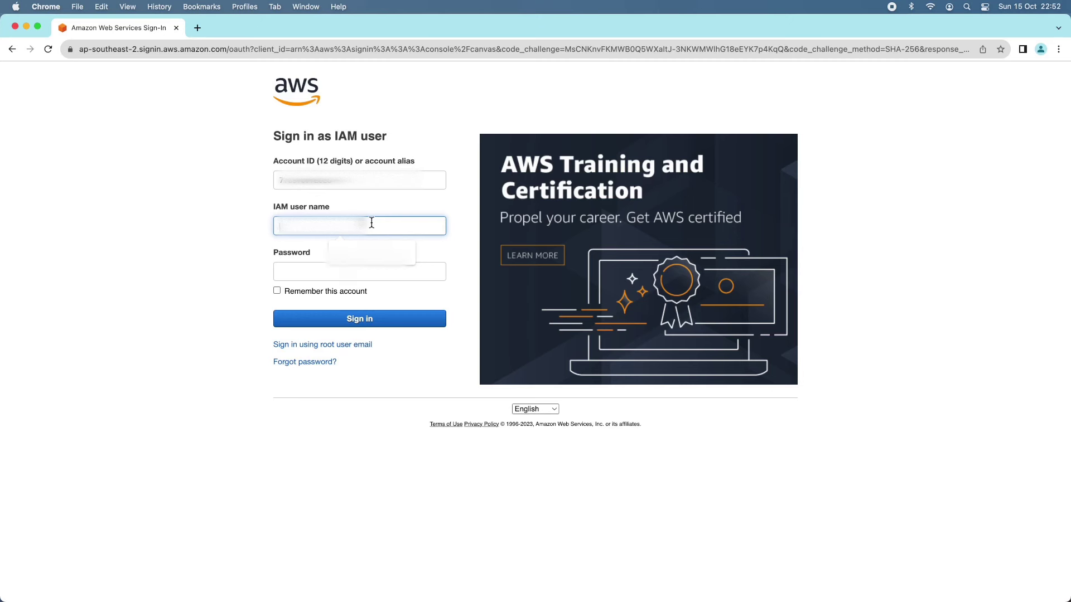
{"action": "left_click", "coordinate": [352, 253]}
{"action": "left_click", "coordinate": [363, 279]}
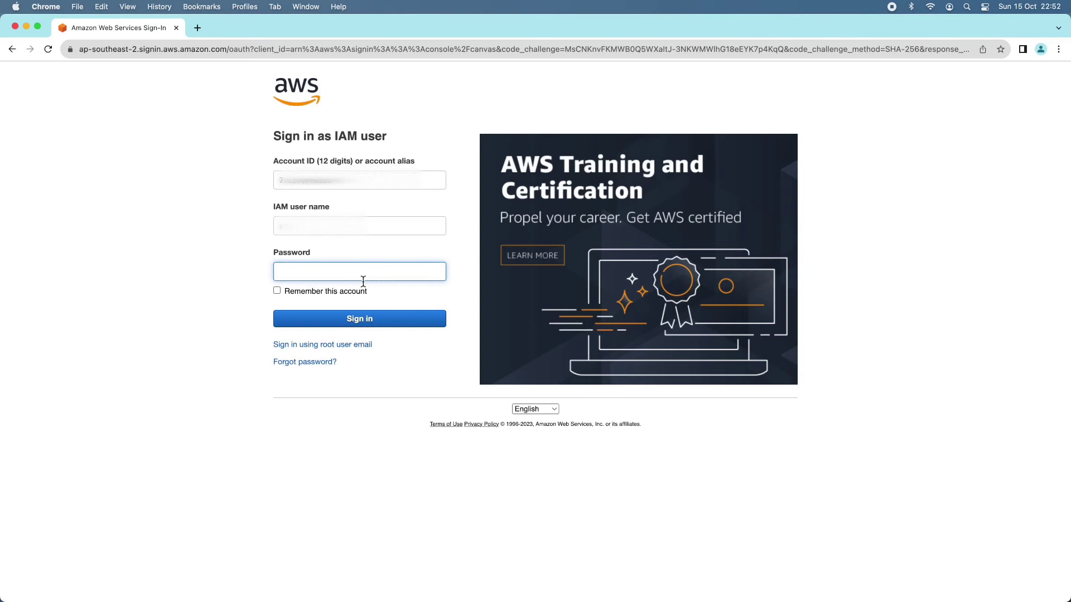
{"action": "key", "text": "super+v"}
{"action": "left_click", "coordinate": [371, 320]}
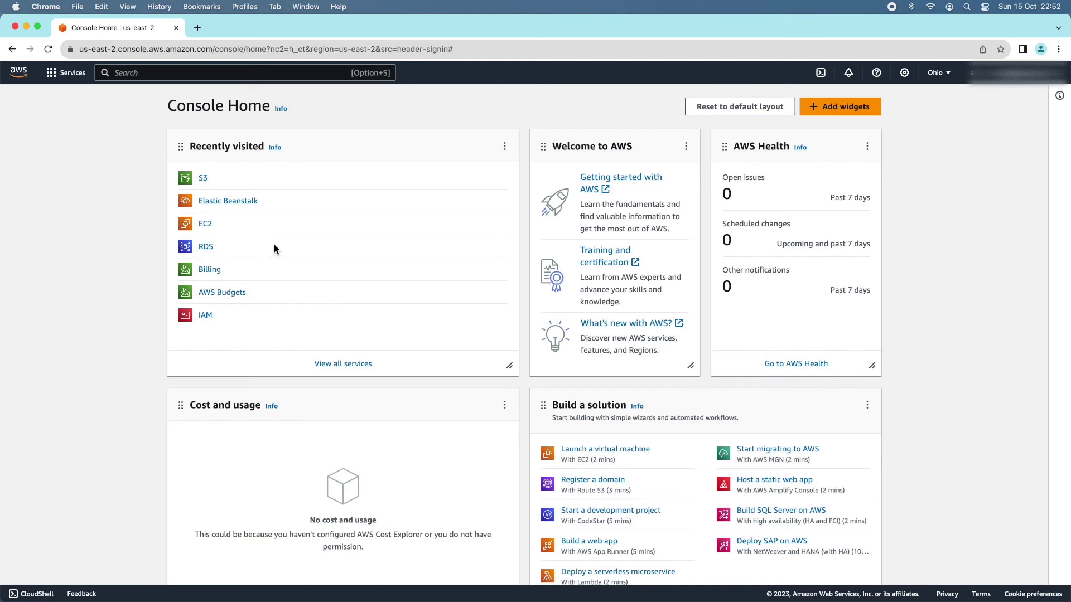
- Open the Elastic Beanstalk service from the Compute category of AWS services
{"action": "left_click", "coordinate": [66, 73]}
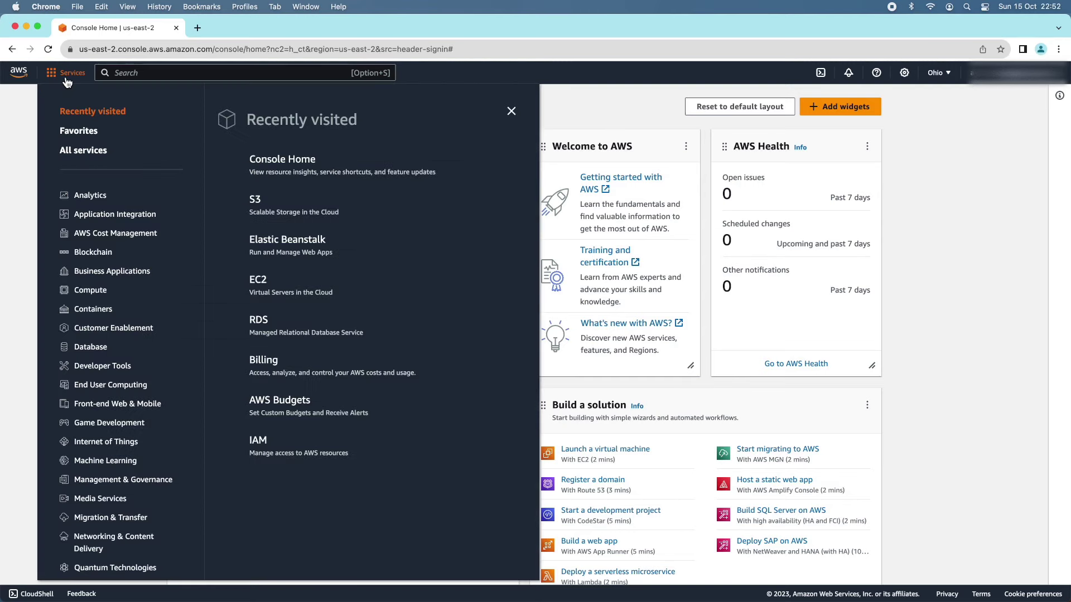
{"action": "left_click", "coordinate": [102, 294]}
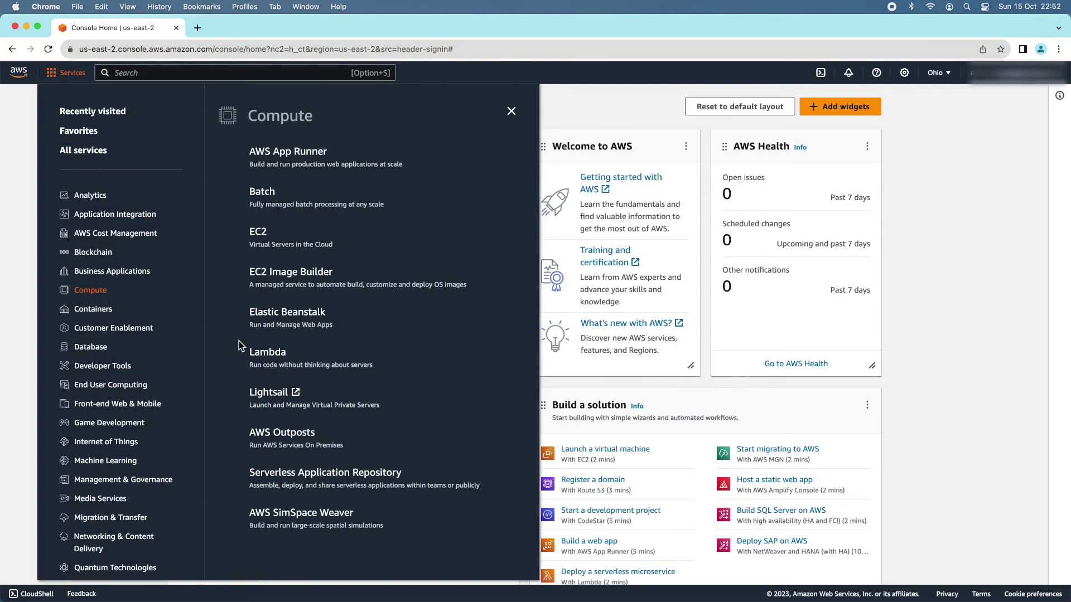
{"action": "left_click", "coordinate": [316, 321]}
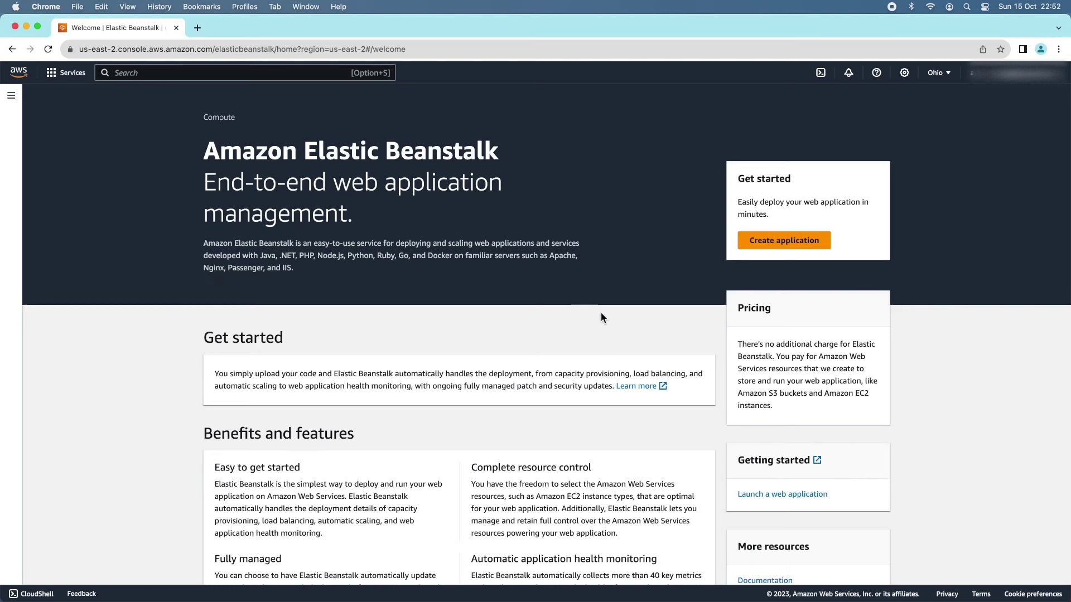
- Check the list of existing Elastic Beanstalk applications, and return to the service's welcome page
{"action": "left_click", "coordinate": [11, 96]}
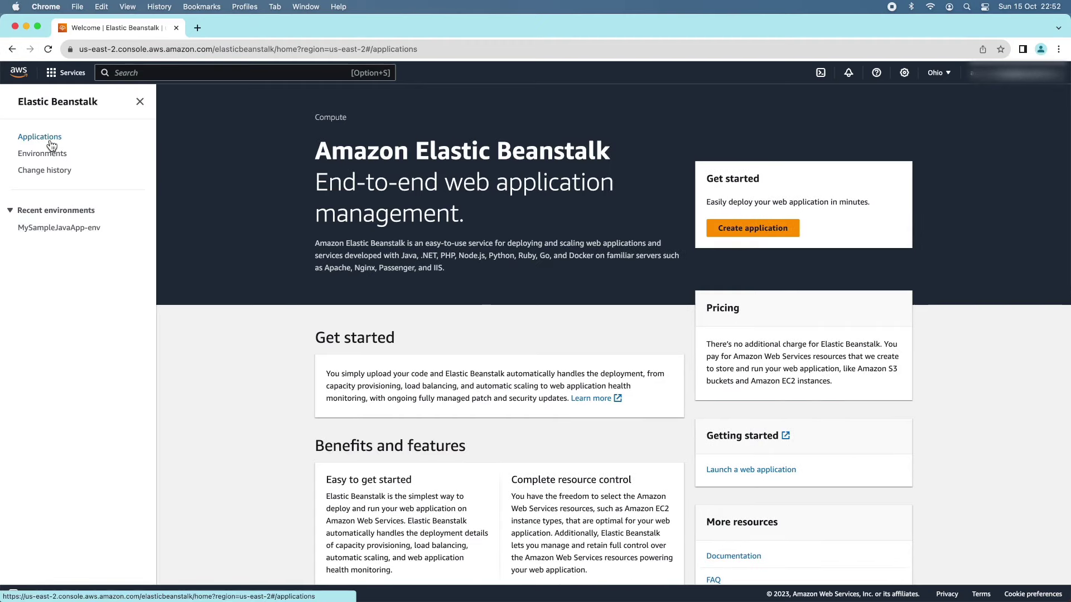
{"action": "left_click", "coordinate": [49, 138]}
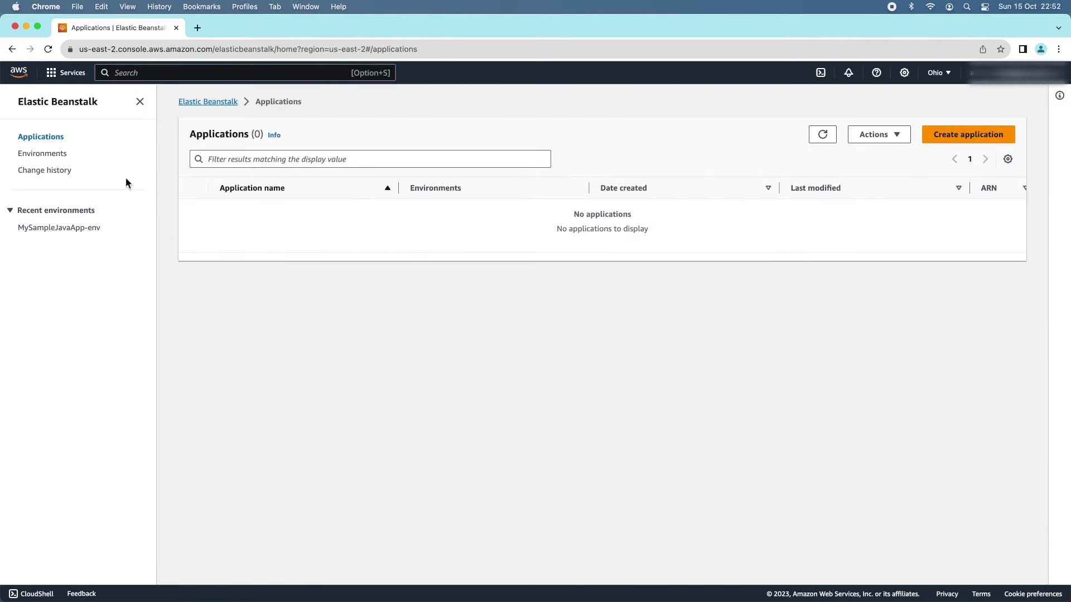
{"action": "left_click", "coordinate": [71, 102]}
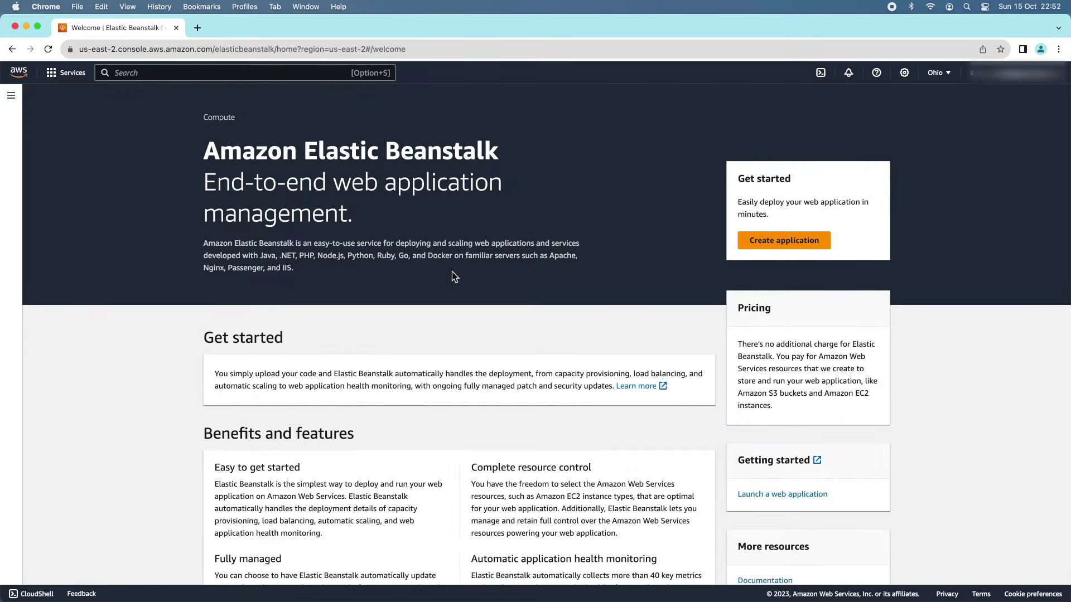
- Start creating an Elastic Beanstalk application and name it My Spring Boot App
{"action": "left_click", "coordinate": [784, 240]}
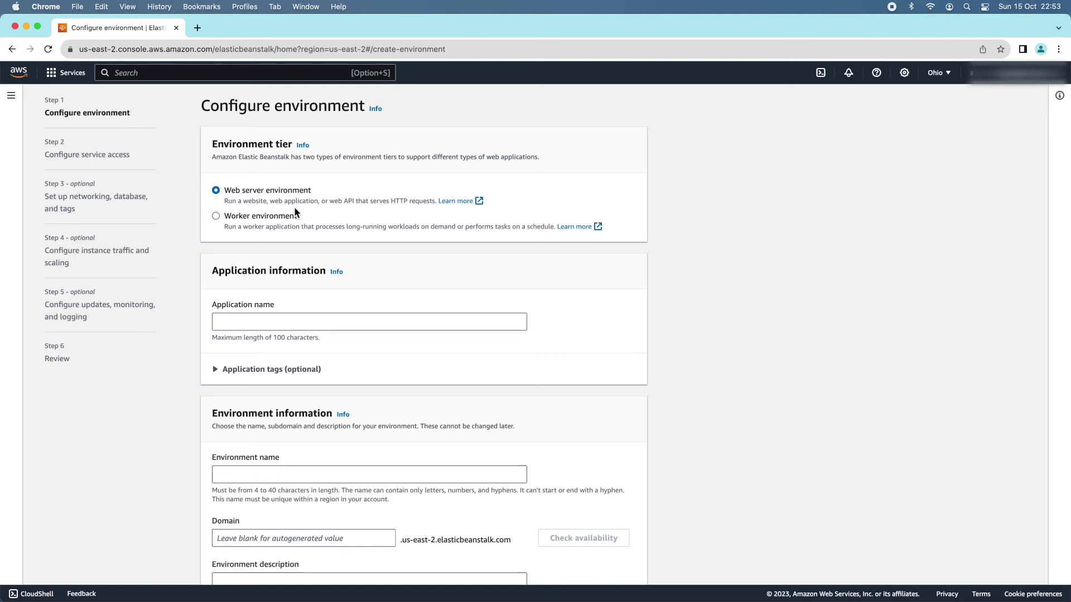
{"action": "left_click", "coordinate": [363, 316]}
{"action": "scroll", "coordinate": [598, 348], "scroll_direction": "down", "scroll_amount": 2}
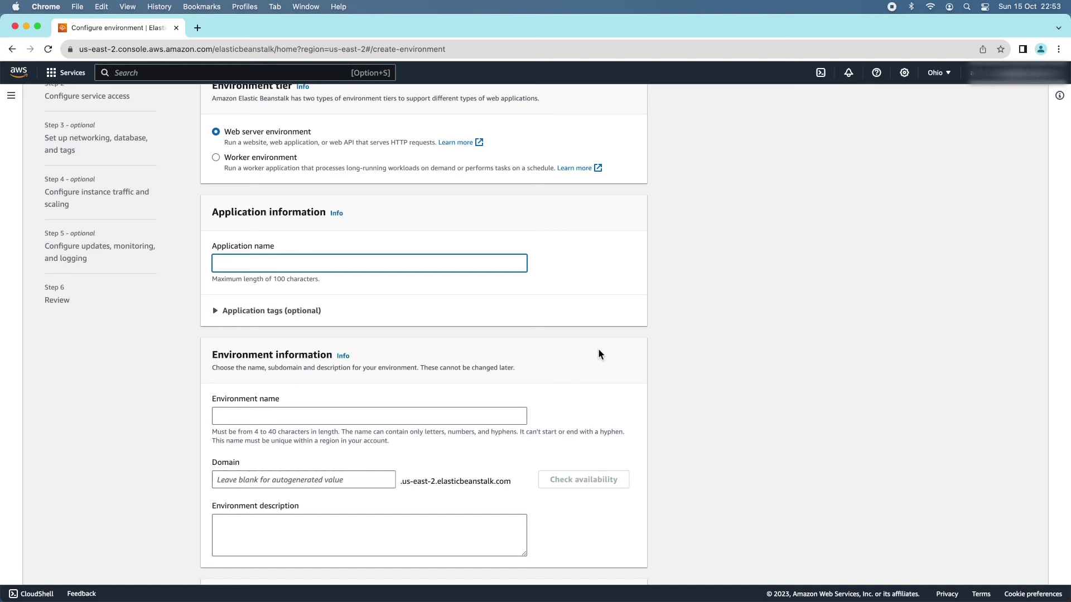
{"action": "type", "text": "My Spring Boot "}
{"action": "type", "text": "APp"}
{"action": "type", "text": "pp"}
{"action": "scroll", "coordinate": [525, 397], "scroll_direction": "up", "scroll_amount": 2}
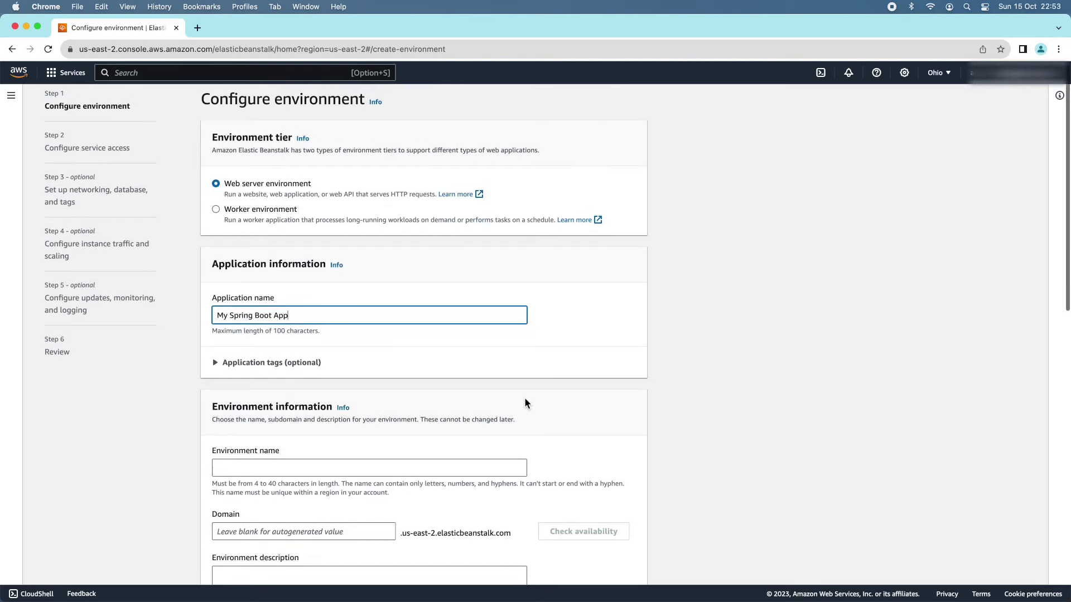
{"action": "scroll", "coordinate": [437, 424], "scroll_direction": "down", "scroll_amount": 3}
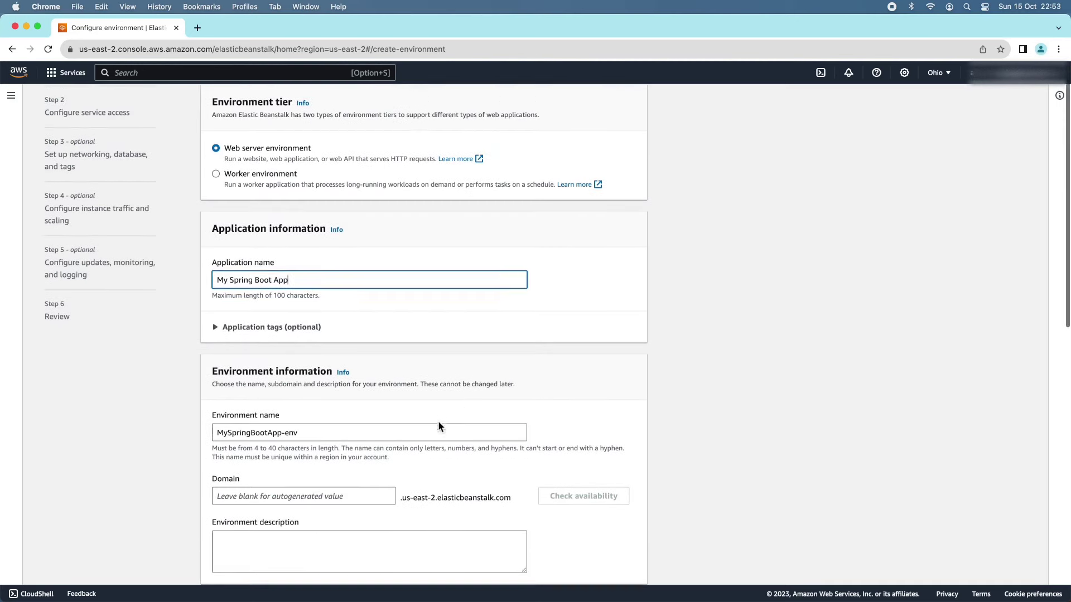
- Keep the suggested environment name and set the environment's domain to my-spring-boot-app
{"action": "left_click", "coordinate": [284, 398]}
{"action": "scroll", "coordinate": [290, 413], "scroll_direction": "down", "scroll_amount": 1}
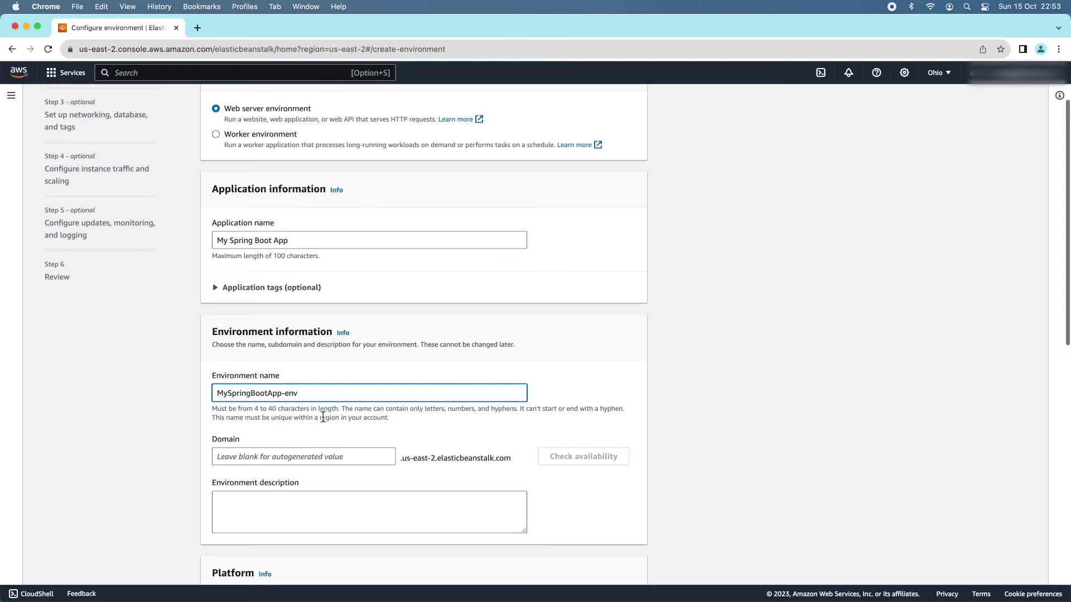
{"action": "scroll", "coordinate": [323, 401], "scroll_direction": "down", "scroll_amount": 5}
{"action": "left_click", "coordinate": [286, 323]}
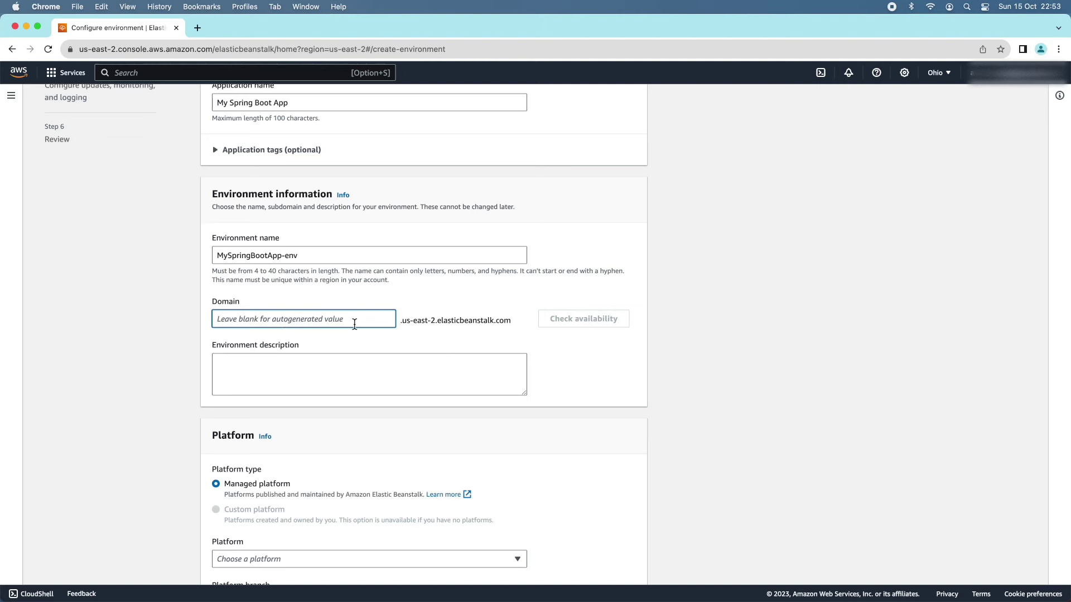
{"action": "type", "text": "m"}
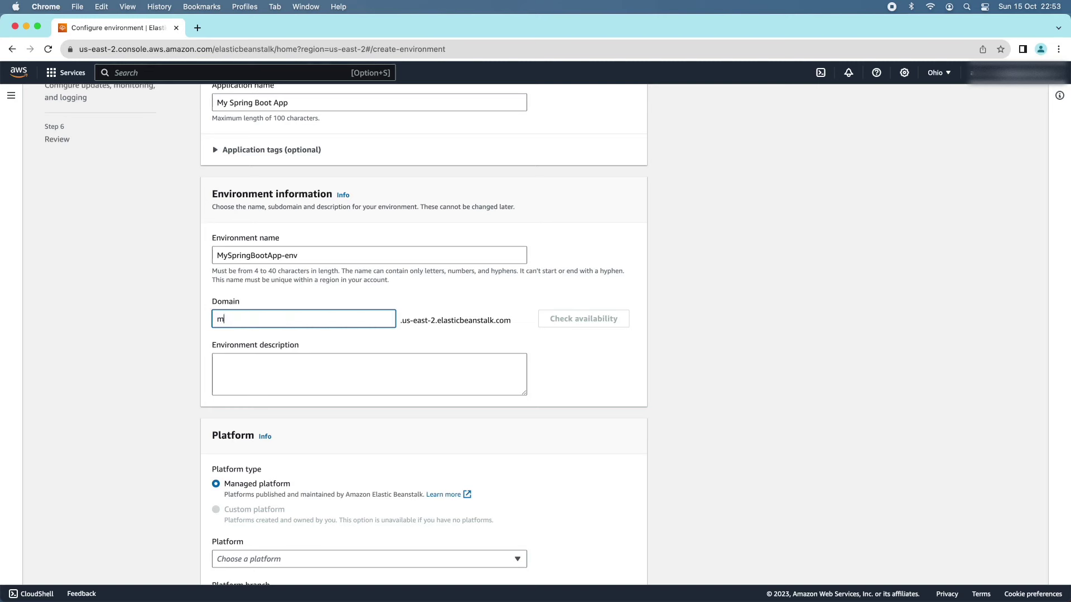
{"action": "type", "text": "y-spring-b"}
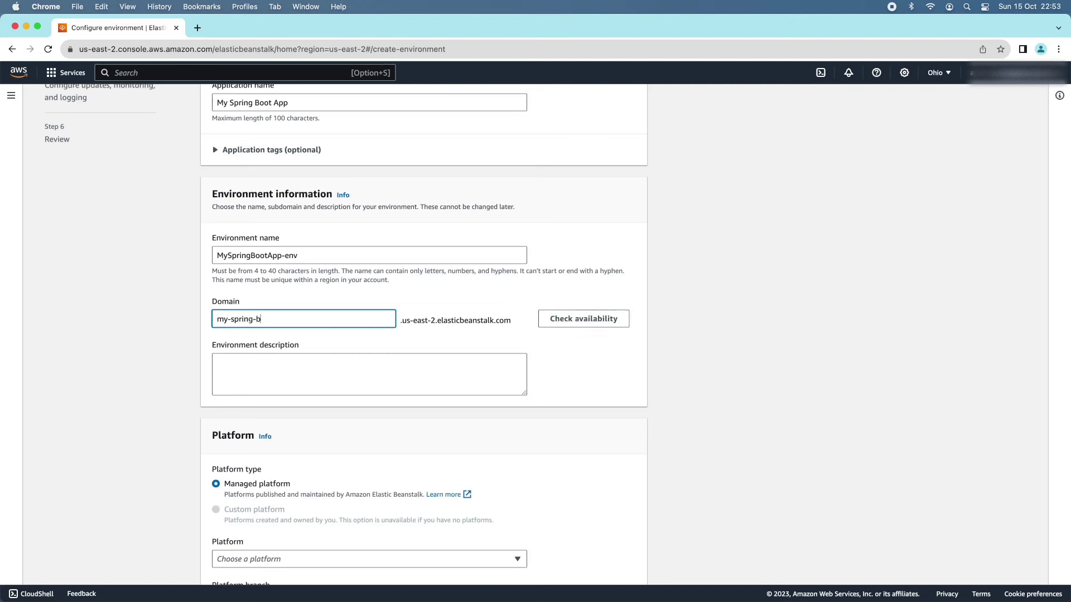
{"action": "type", "text": "oot-app"}
- Examine the region and elasticbeanstalk.com parts of the domain, compare with the AWS region list, and check the domain's availability
{"action": "left_click_drag", "start_coordinate": [401, 321], "coordinate": [434, 322]}
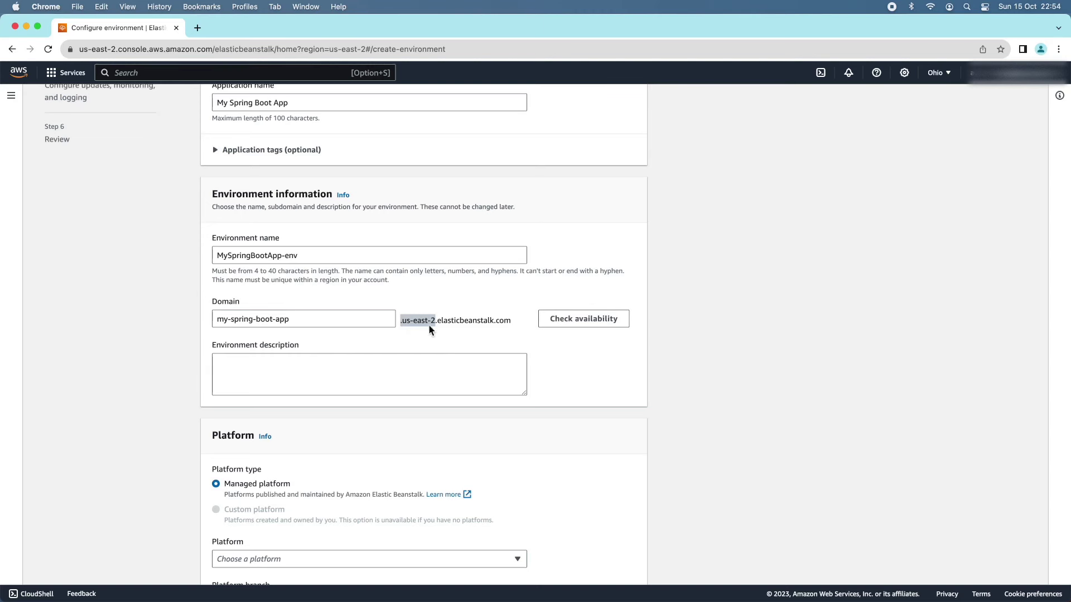
{"action": "left_click", "coordinate": [947, 74]}
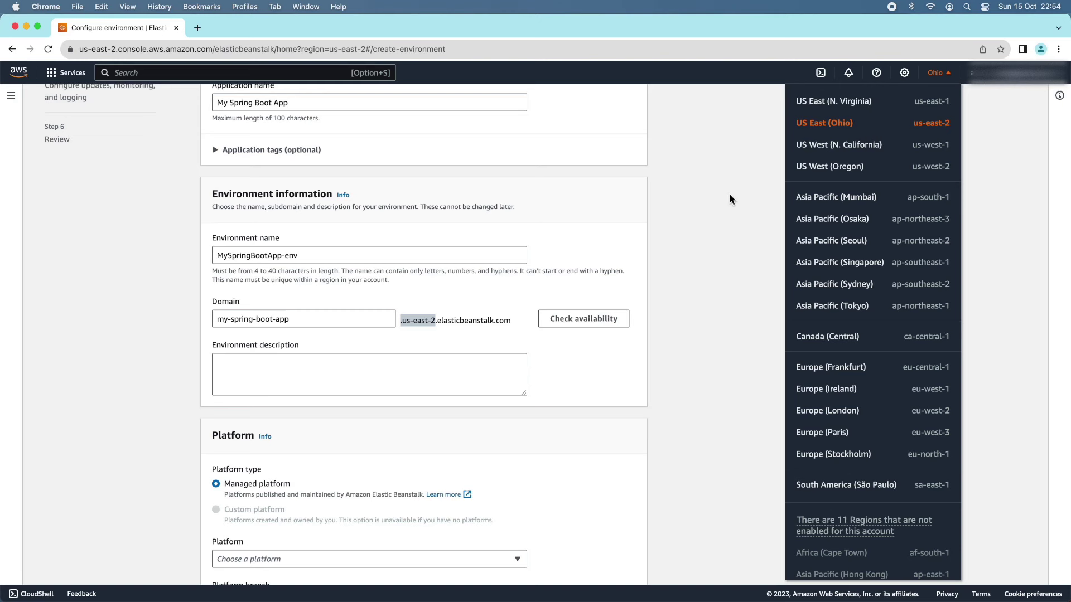
{"action": "left_click", "coordinate": [719, 225]}
{"action": "left_click_drag", "start_coordinate": [402, 325], "coordinate": [436, 322]}
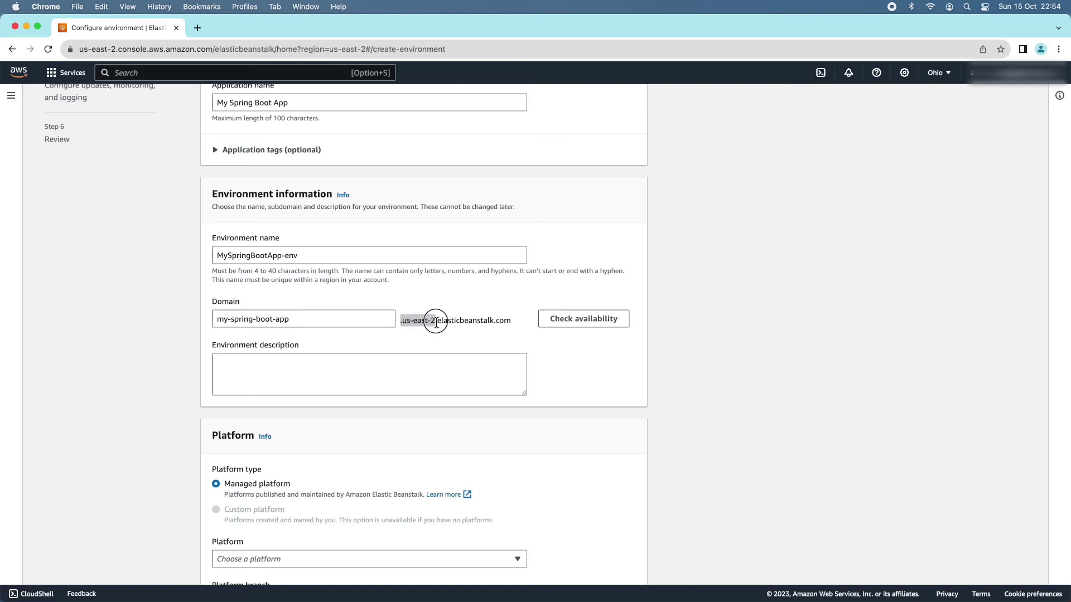
{"action": "left_click", "coordinate": [419, 321]}
{"action": "left_click_drag", "start_coordinate": [403, 322], "coordinate": [444, 322]}
{"action": "left_click", "coordinate": [460, 332]}
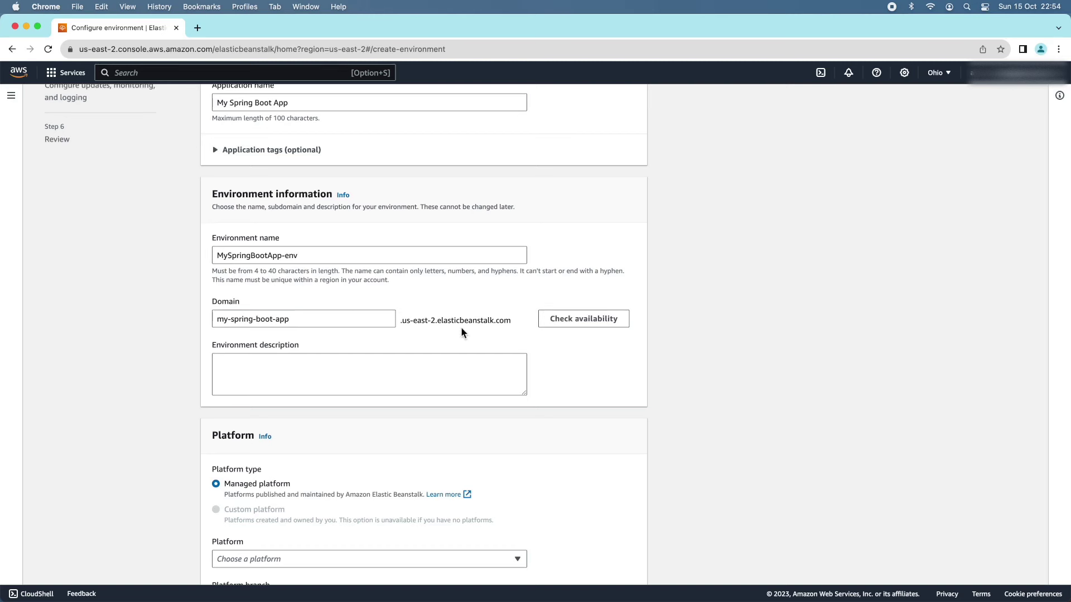
{"action": "left_click", "coordinate": [448, 320]}
{"action": "left_click_drag", "start_coordinate": [448, 320], "coordinate": [505, 320]}
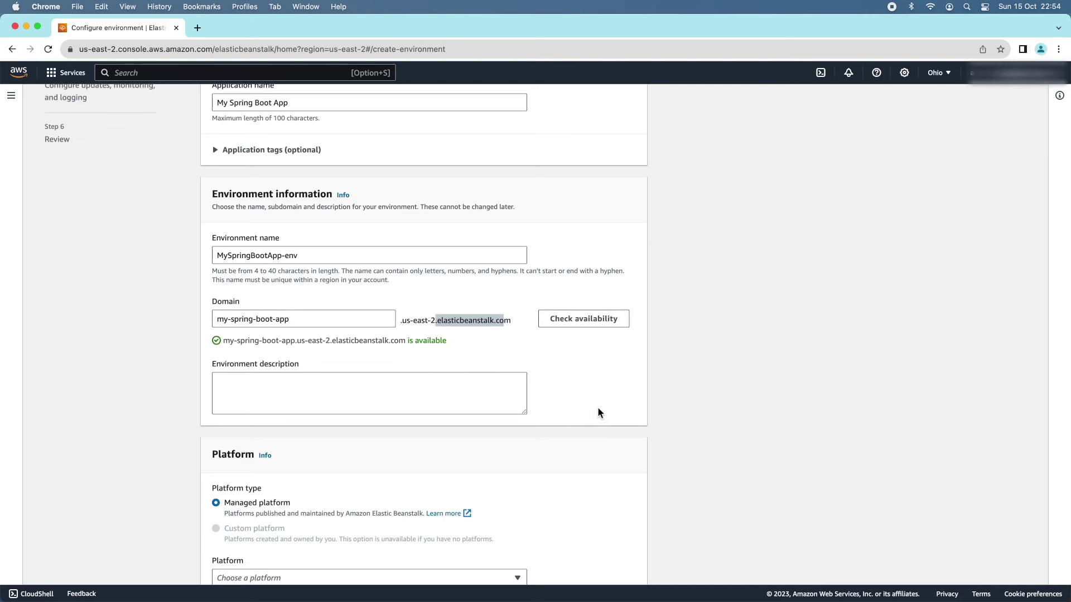
- Set the managed platform to Java with the Corretto 17 running on 64bit Amazon Linux 2023 branch
{"action": "scroll", "coordinate": [597, 410], "scroll_direction": "down", "scroll_amount": 2}
{"action": "scroll", "coordinate": [552, 406], "scroll_direction": "down", "scroll_amount": 10}
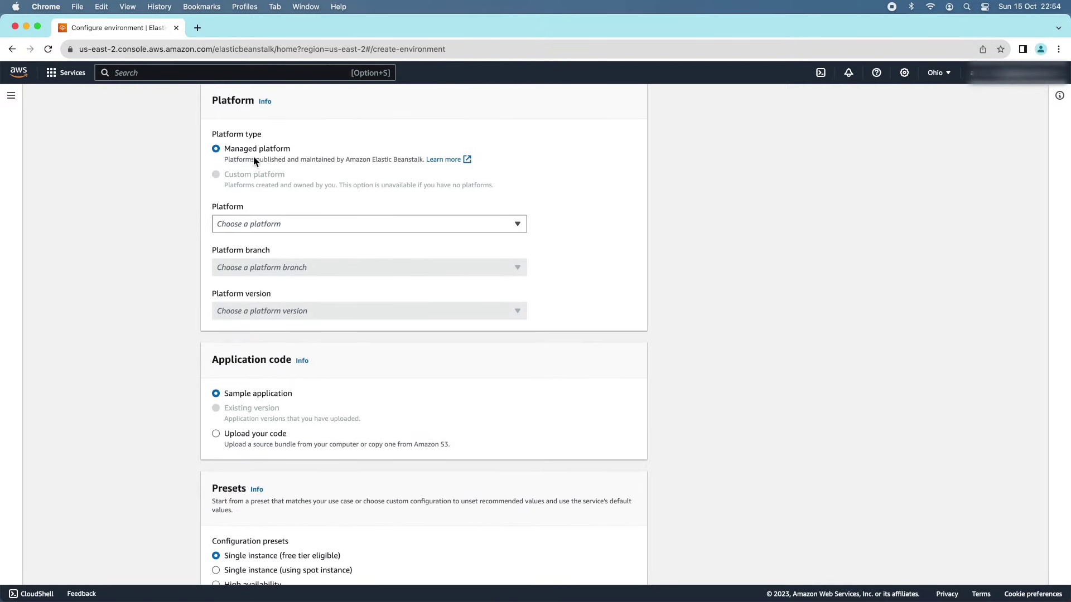
{"action": "left_click", "coordinate": [293, 225]}
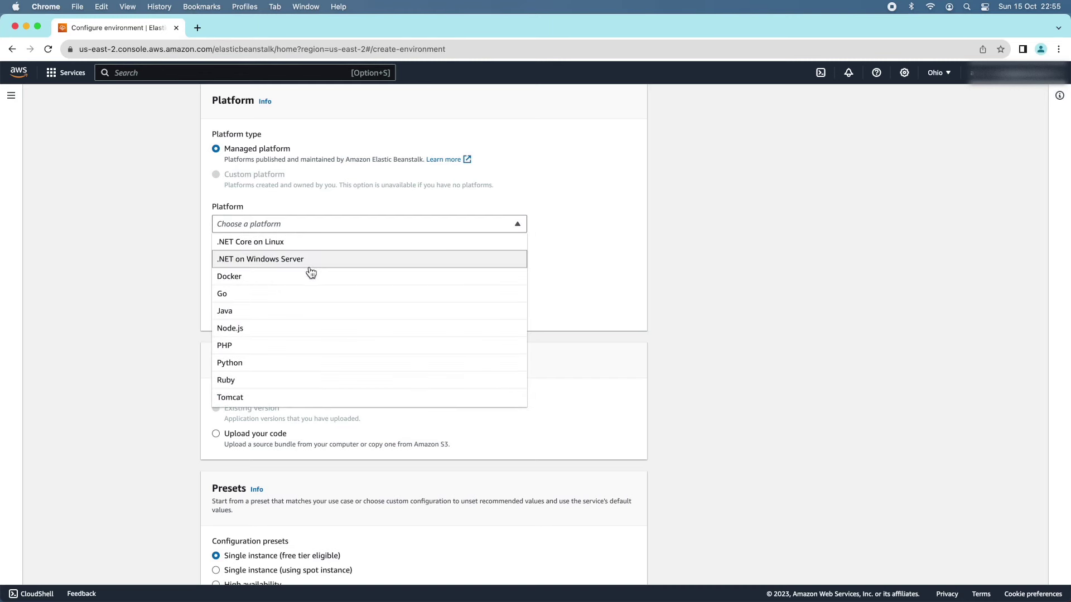
{"action": "left_click", "coordinate": [239, 313]}
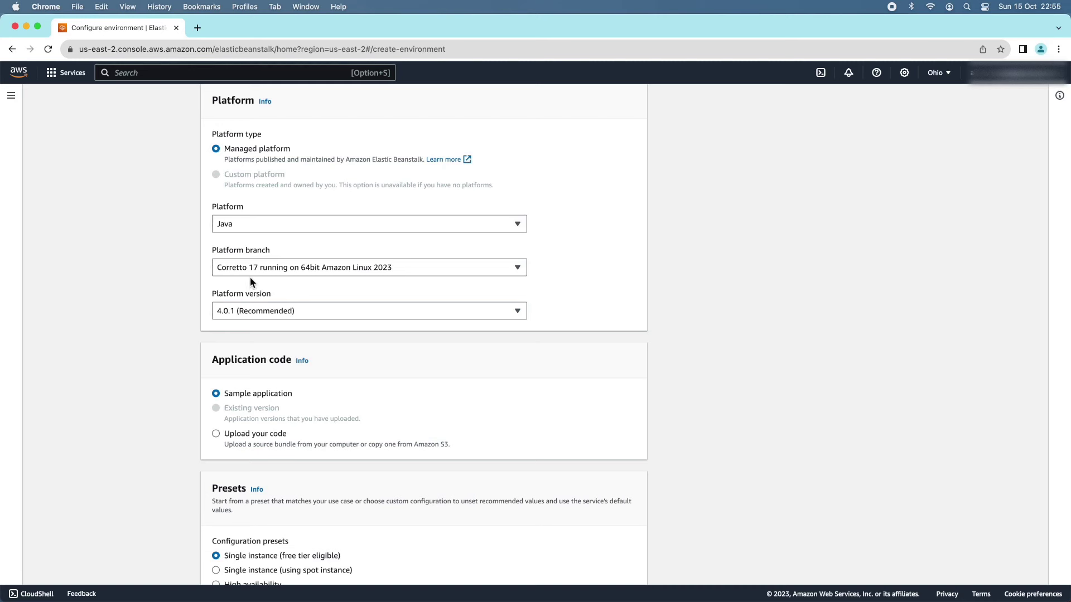
{"action": "left_click", "coordinate": [282, 272]}
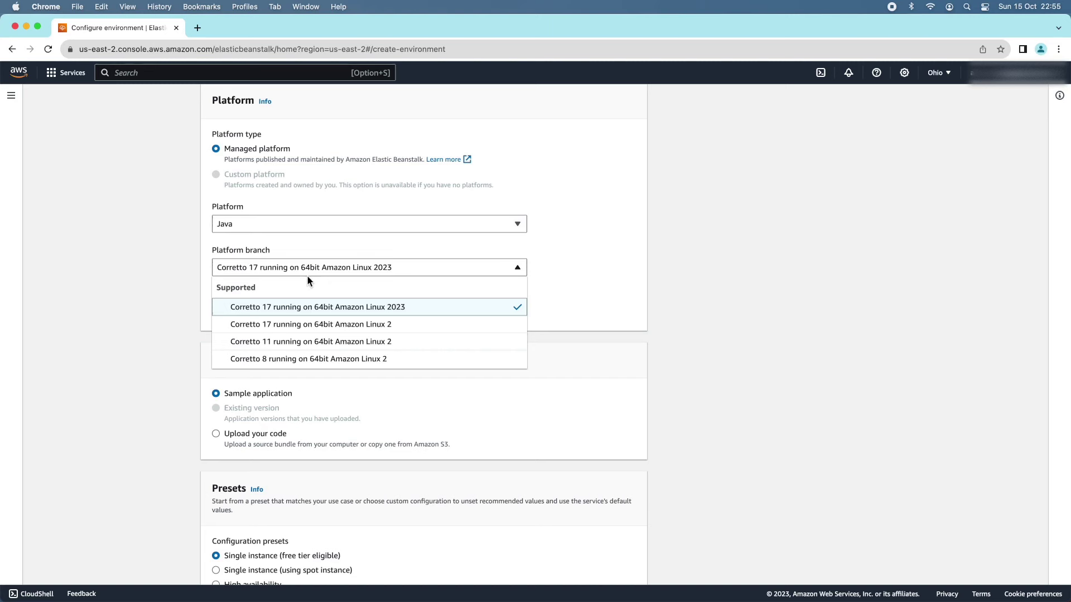
{"action": "left_click", "coordinate": [502, 308]}
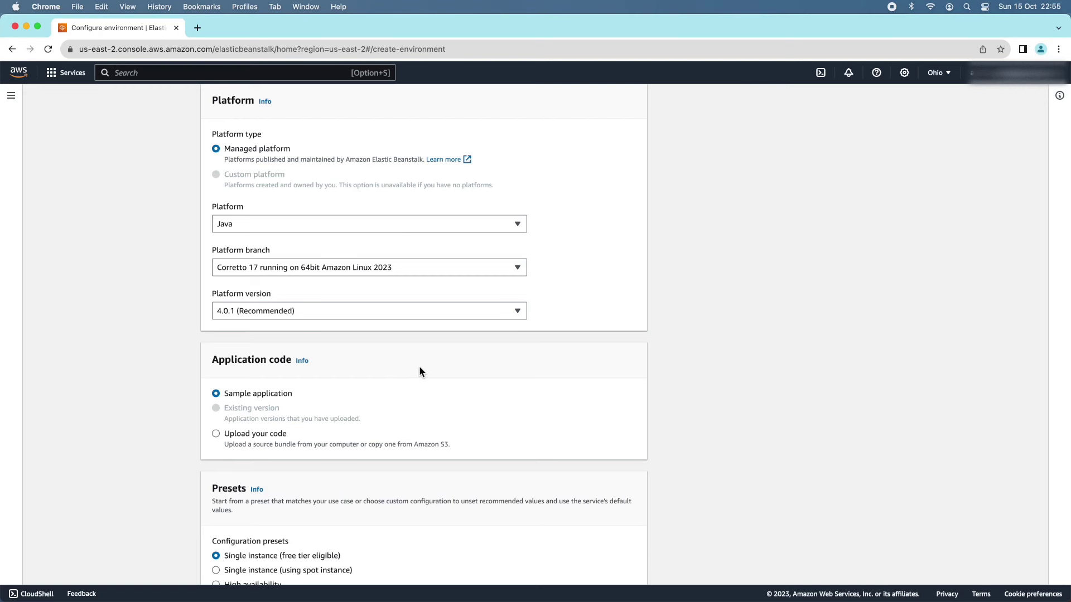
- Set the application code source to uploading your own code instead of the sample application
{"action": "scroll", "coordinate": [419, 371], "scroll_direction": "down", "scroll_amount": 3}
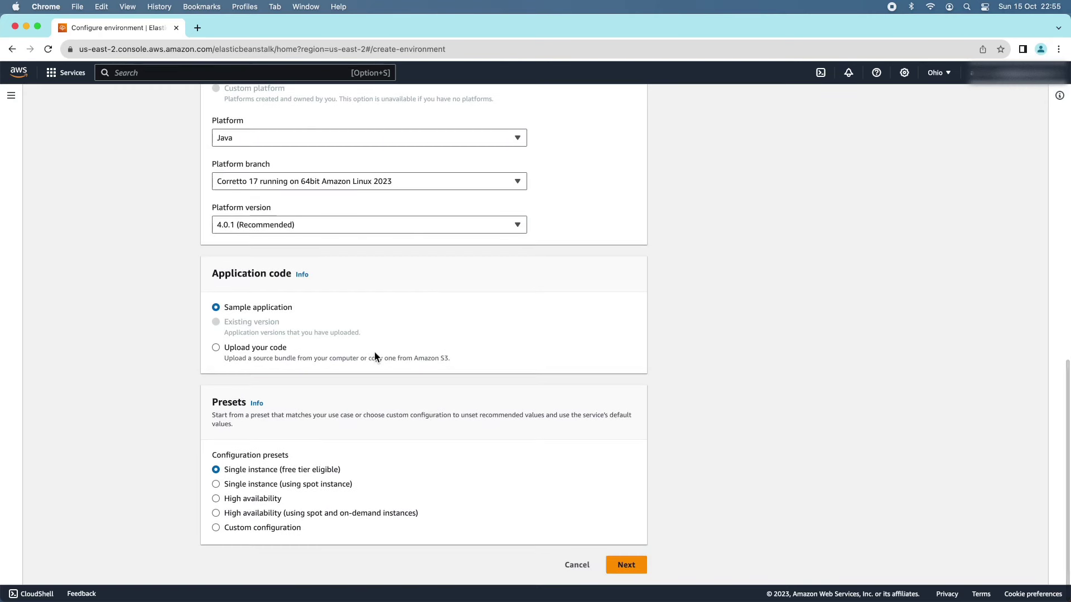
{"action": "left_click", "coordinate": [217, 348]}
{"action": "scroll", "coordinate": [352, 363], "scroll_direction": "down", "scroll_amount": 2}
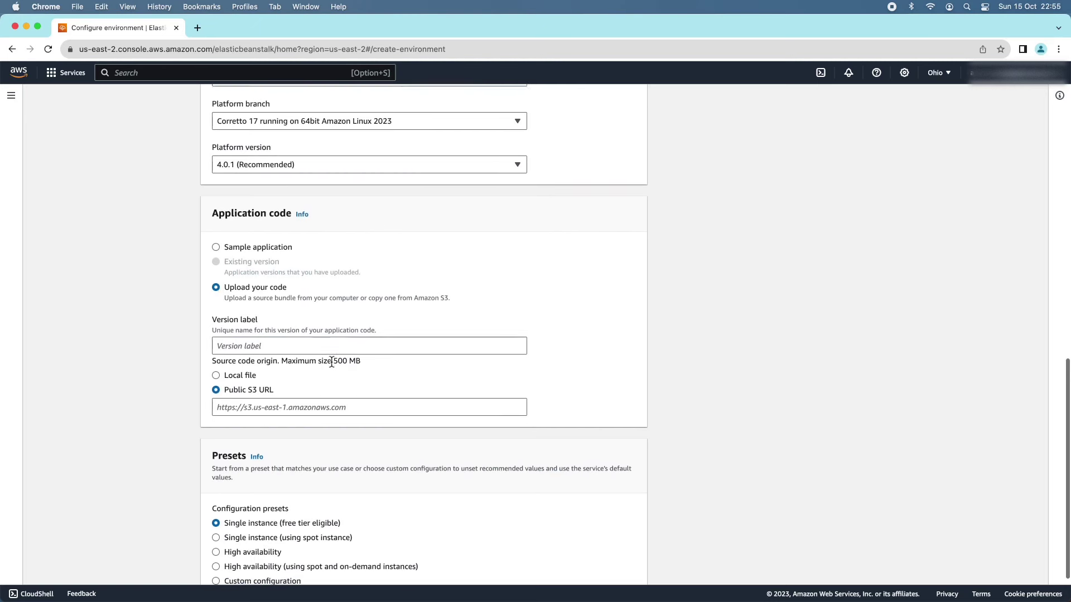
- Label the application version Version 1 and set the source code origin to a local file
{"action": "left_click", "coordinate": [312, 344]}
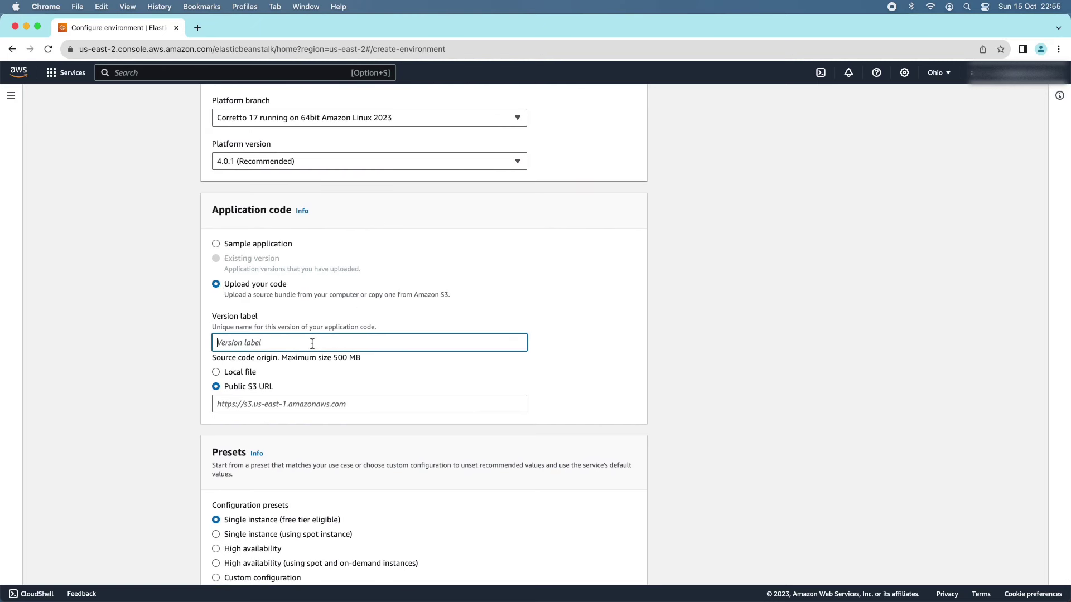
{"action": "type", "text": "Version 1"}
{"action": "left_click", "coordinate": [216, 372]}
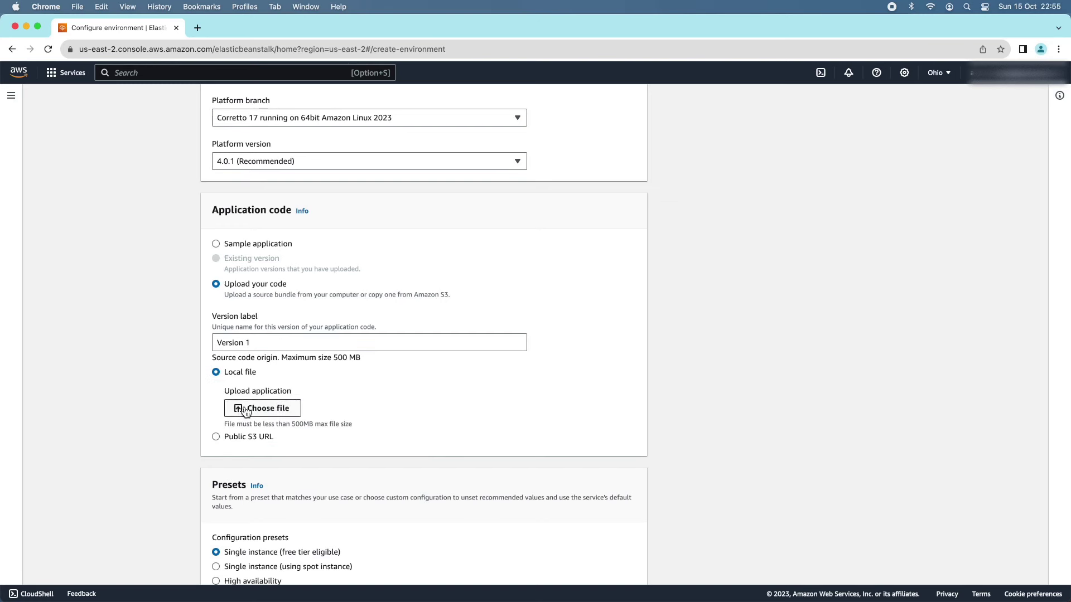
{"action": "left_click", "coordinate": [217, 437]}
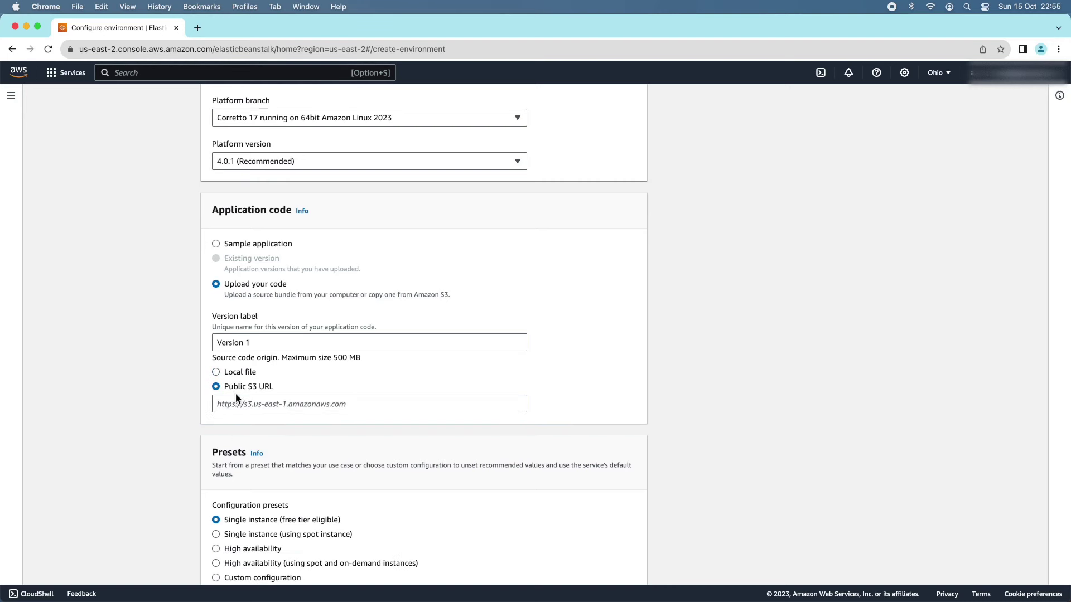
{"action": "left_click", "coordinate": [216, 372]}
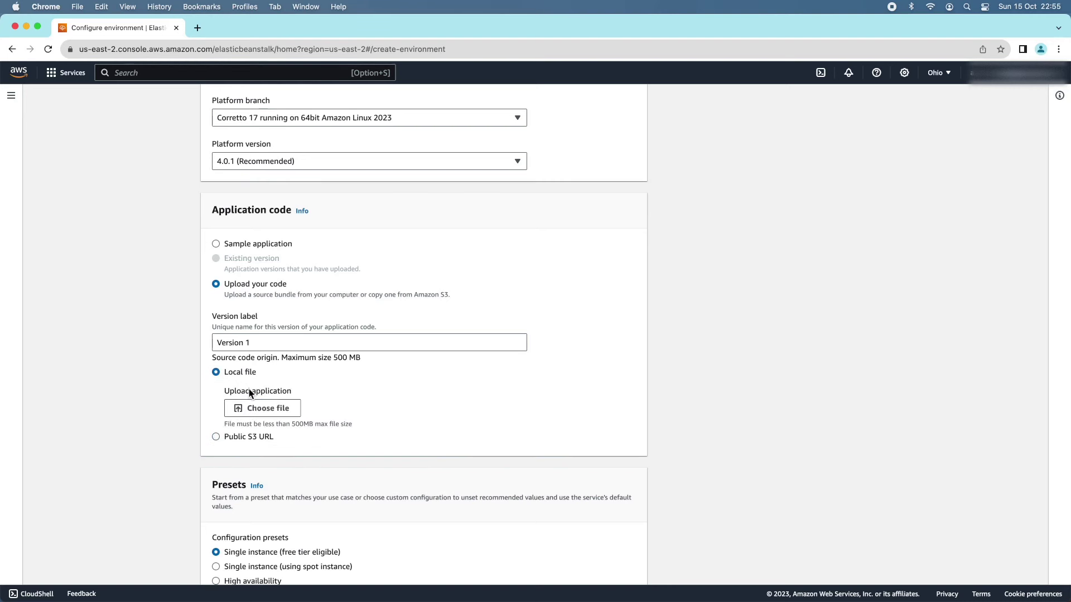
- Upload SpringBootForm-1.0.jar from the target folder of the SpringBootForm project in Downloads as the application code
{"action": "left_click", "coordinate": [264, 410]}
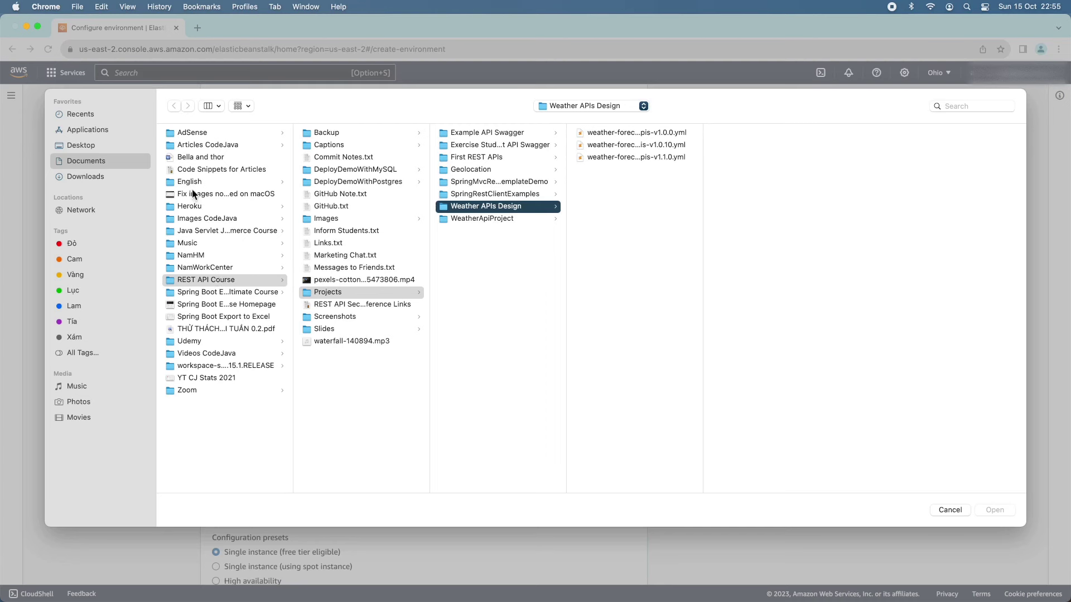
{"action": "left_click", "coordinate": [86, 177]}
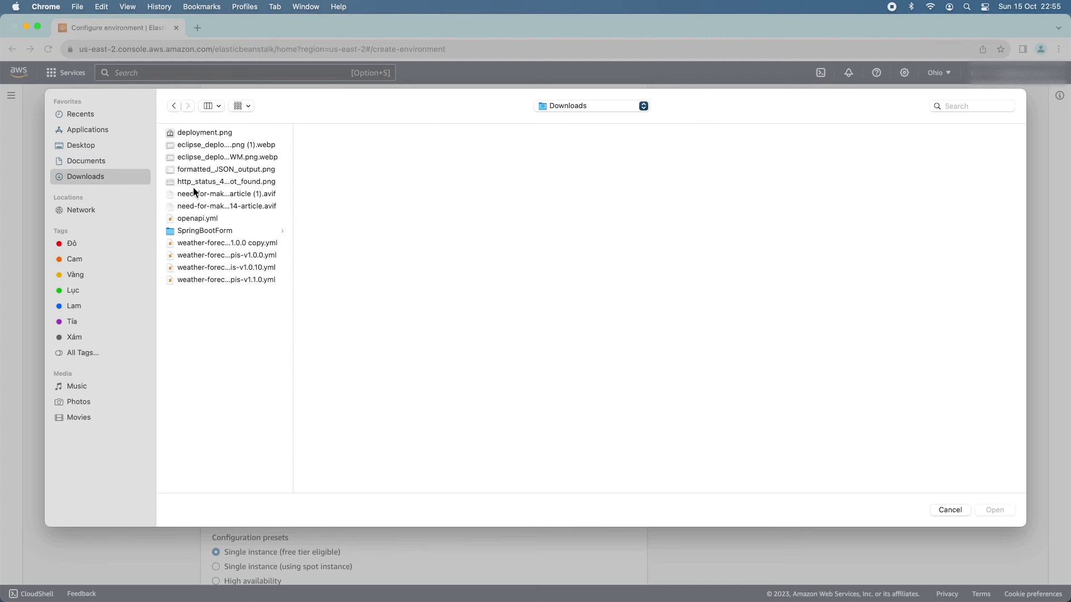
{"action": "left_click", "coordinate": [214, 231]}
{"action": "left_click", "coordinate": [318, 196]}
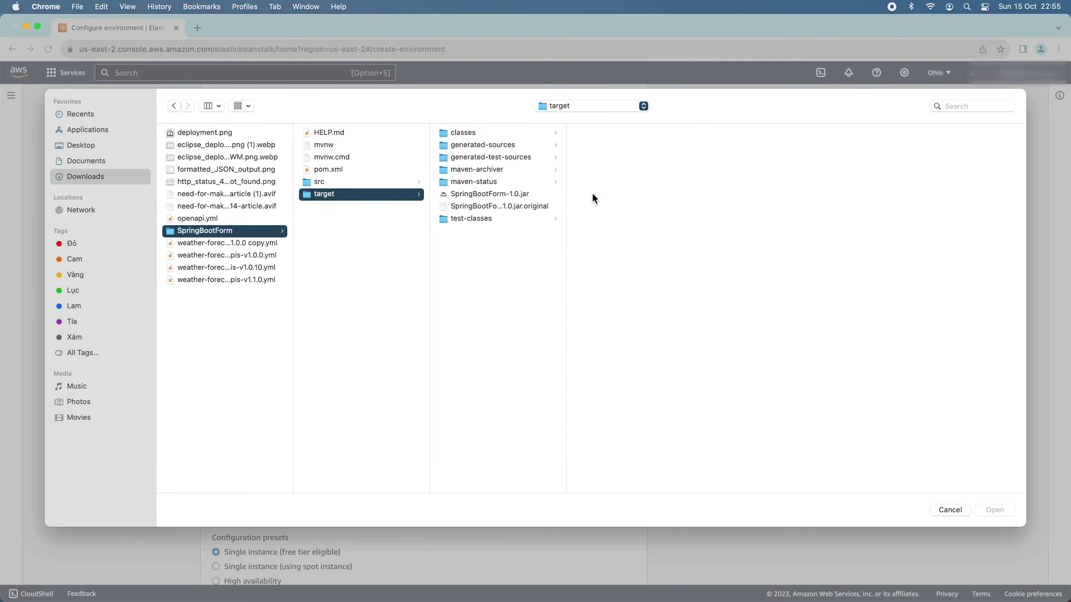
{"action": "left_click", "coordinate": [499, 195]}
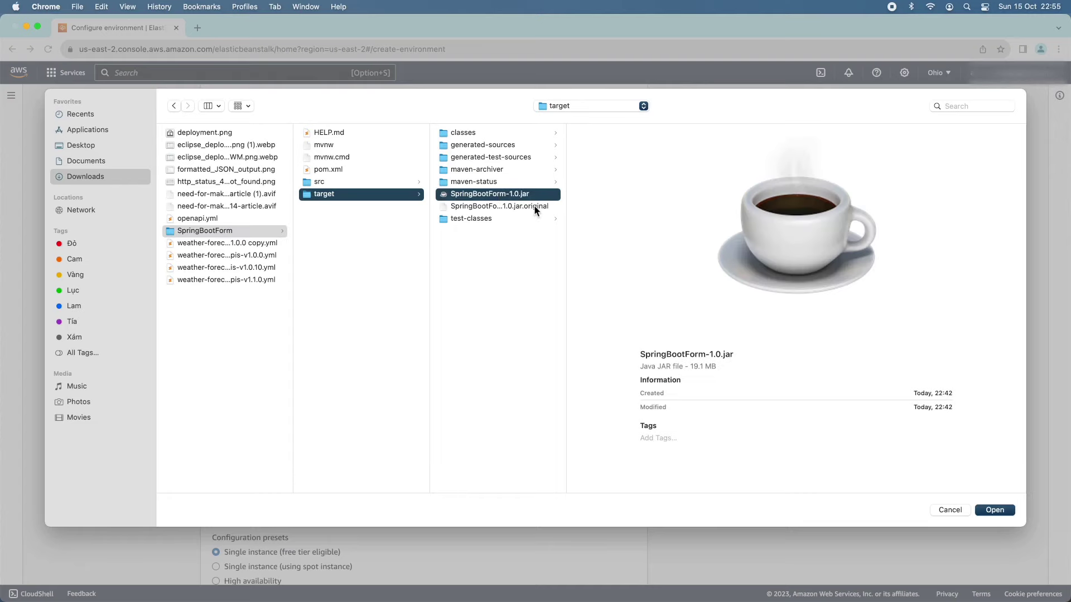
{"action": "left_click", "coordinate": [993, 512]}
- Continue with the free-tier single instance preset and choose to create and use a new service role named aws-elasticbeanstalk-service-role
{"action": "scroll", "coordinate": [641, 403], "scroll_direction": "down", "scroll_amount": 4}
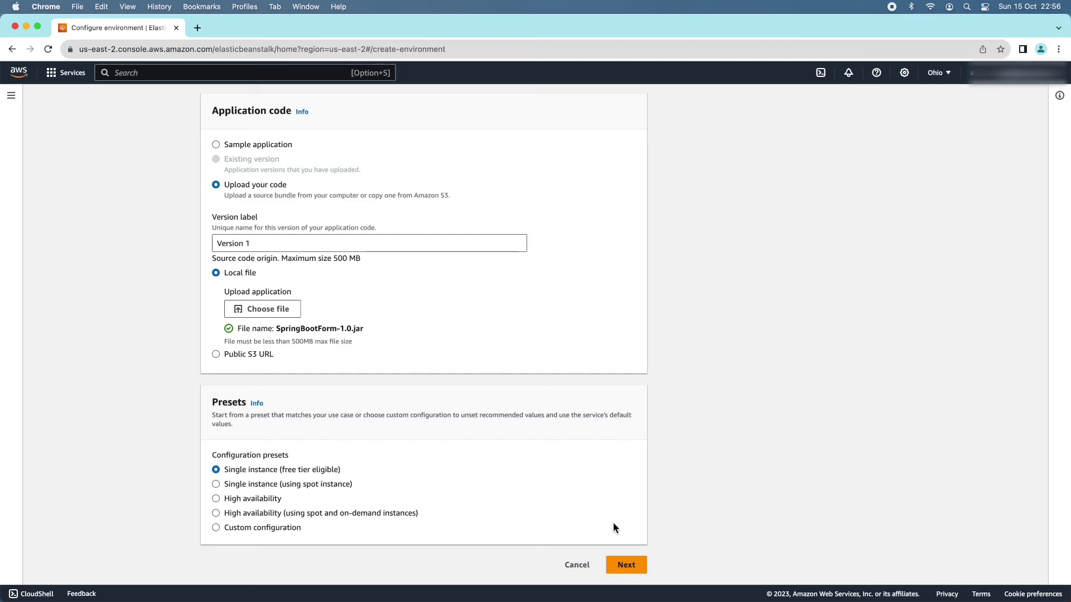
{"action": "left_click", "coordinate": [634, 566]}
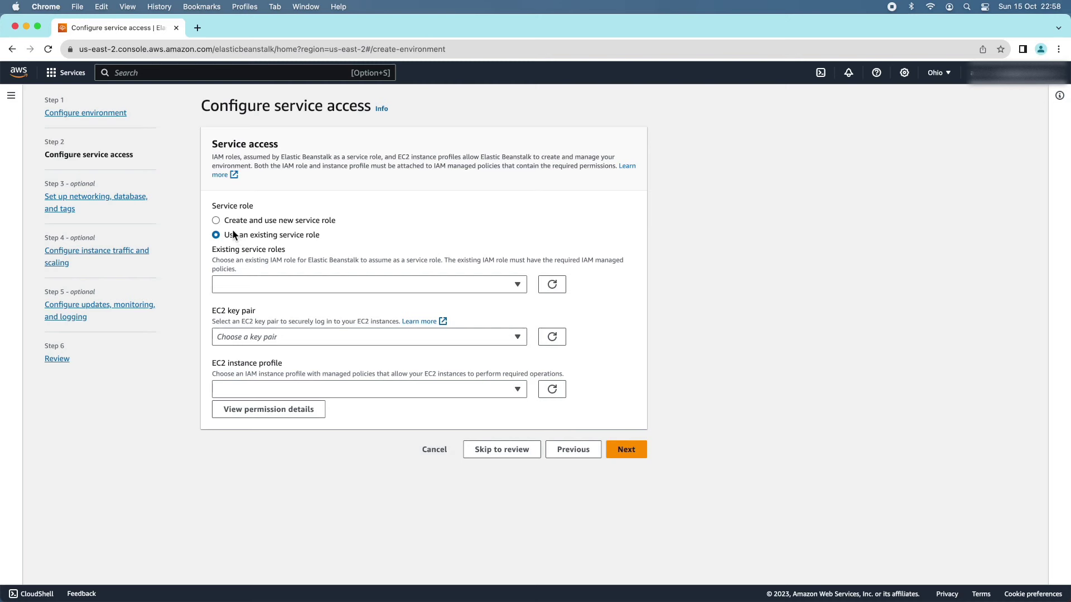
{"action": "left_click", "coordinate": [216, 221]}
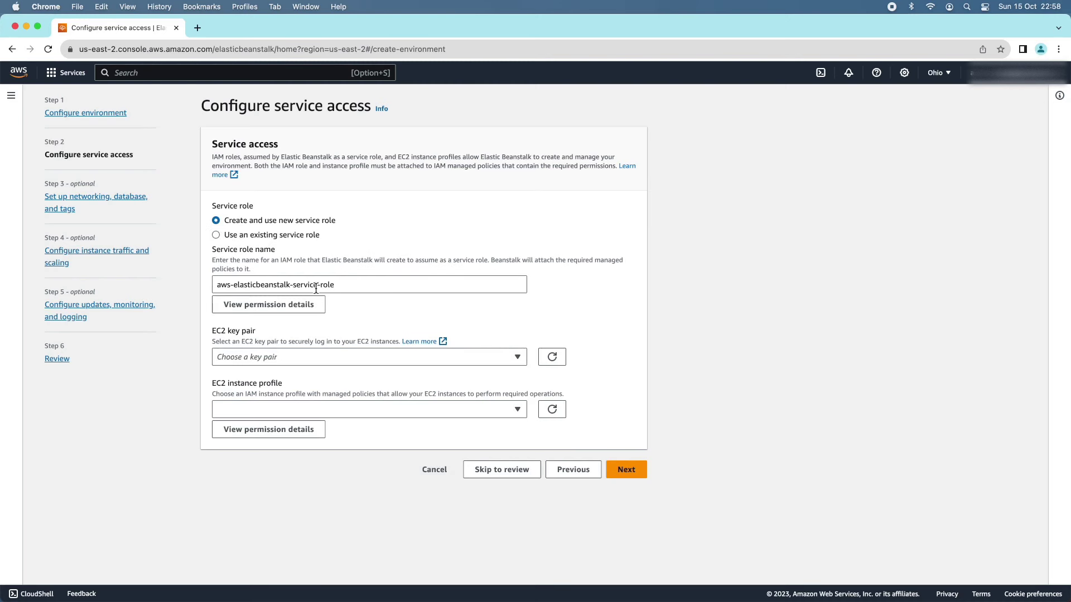
{"action": "left_click_drag", "start_coordinate": [346, 288], "coordinate": [175, 279]}
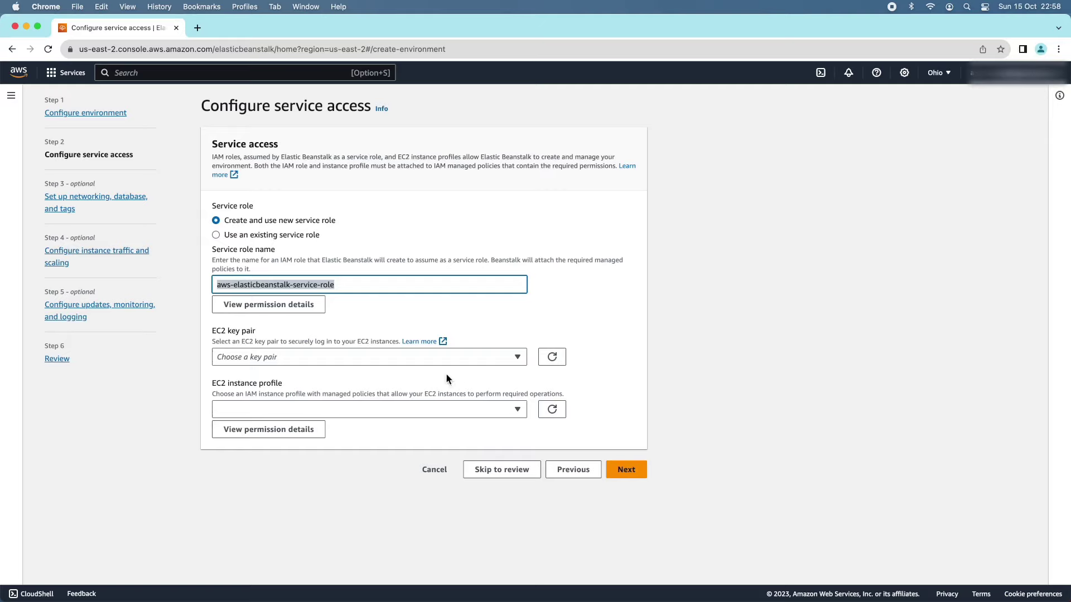
- Examine the permission policies that the new service role receives, including the enhanced health and managed updates policies
{"action": "left_click", "coordinate": [275, 315]}
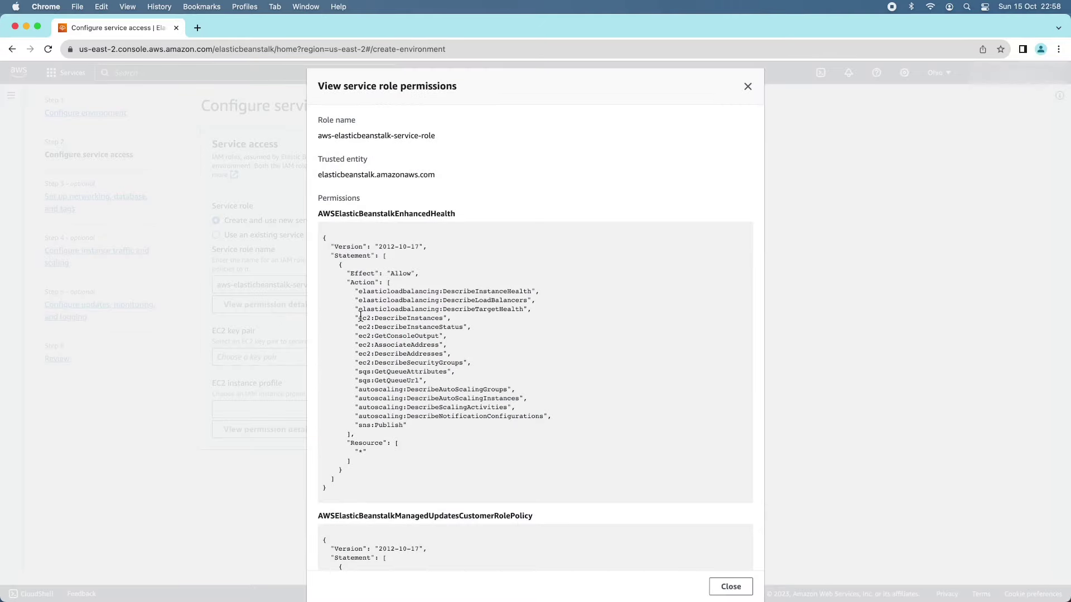
{"action": "scroll", "coordinate": [460, 322], "scroll_direction": "down", "scroll_amount": 15}
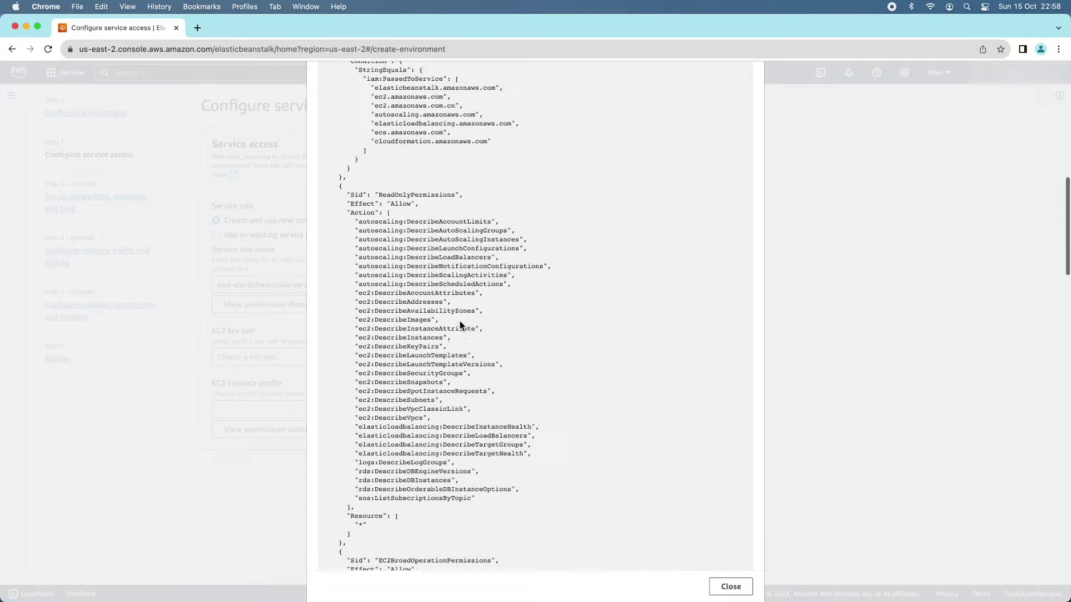
{"action": "scroll", "coordinate": [462, 322], "scroll_direction": "down", "scroll_amount": 20}
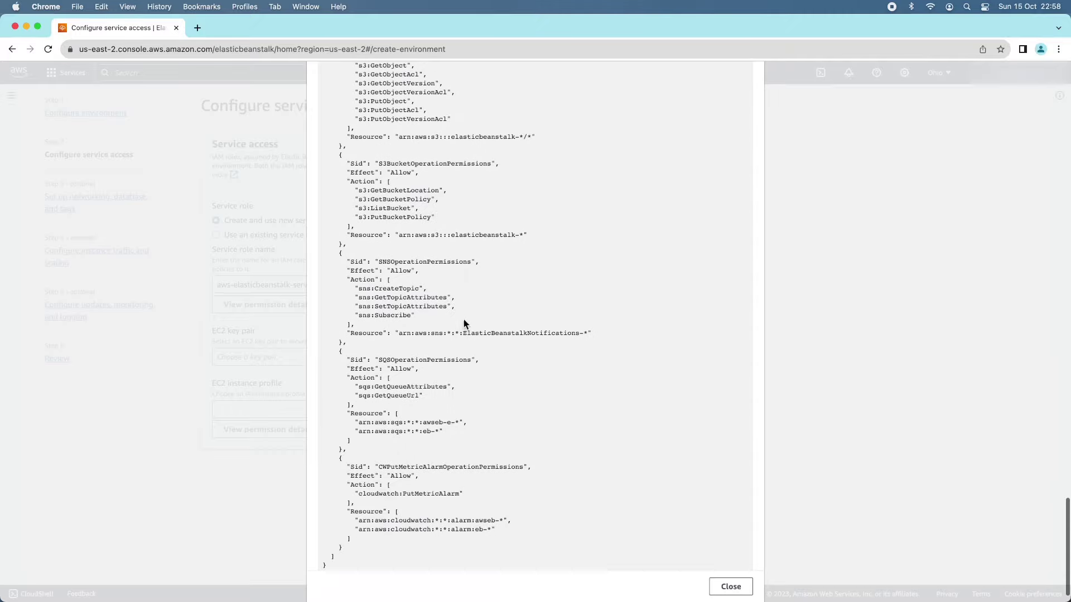
{"action": "scroll", "coordinate": [466, 318], "scroll_direction": "up", "scroll_amount": 20}
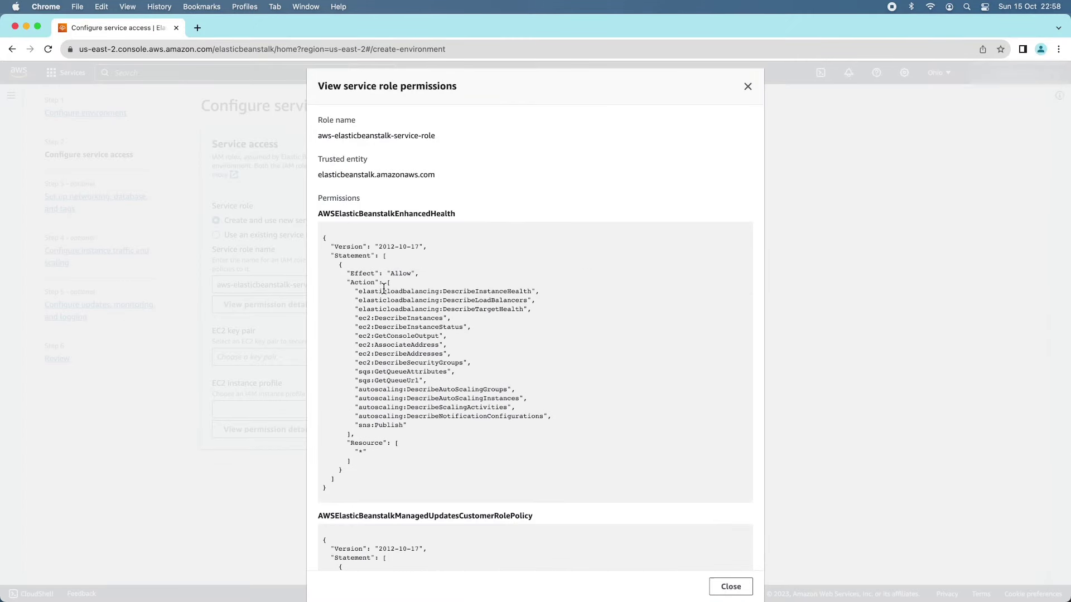
{"action": "left_click_drag", "start_coordinate": [317, 213], "coordinate": [458, 213]}
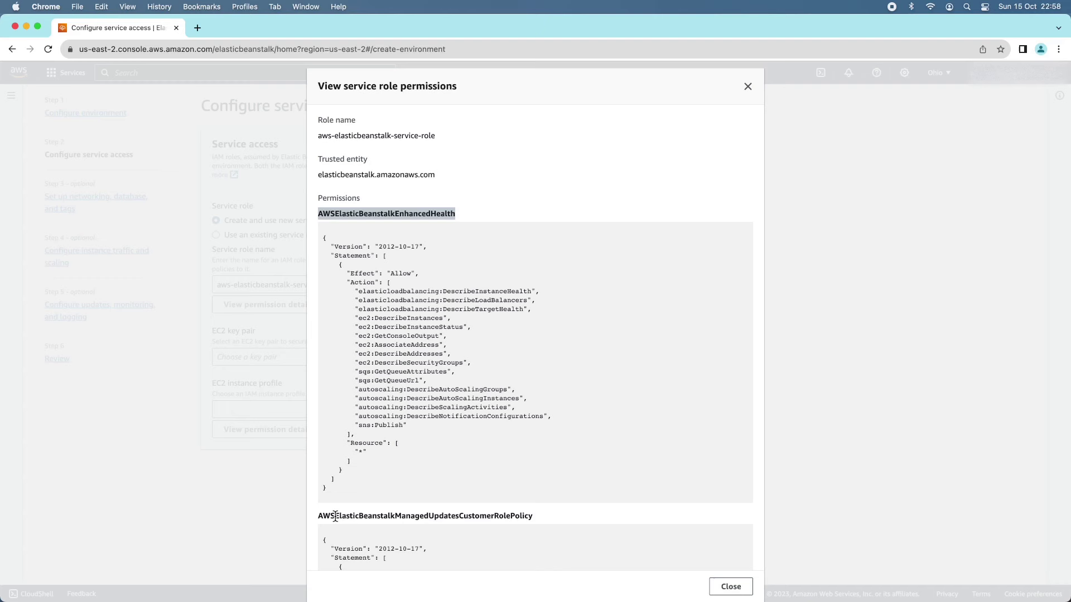
{"action": "left_click_drag", "start_coordinate": [331, 516], "coordinate": [533, 514]}
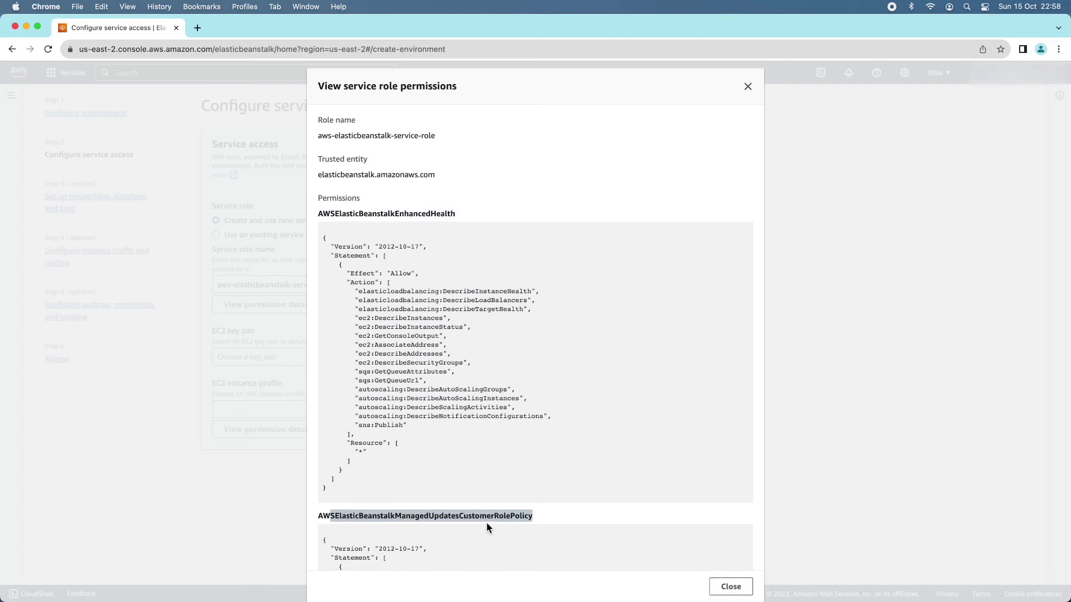
{"action": "left_click", "coordinate": [744, 584]}
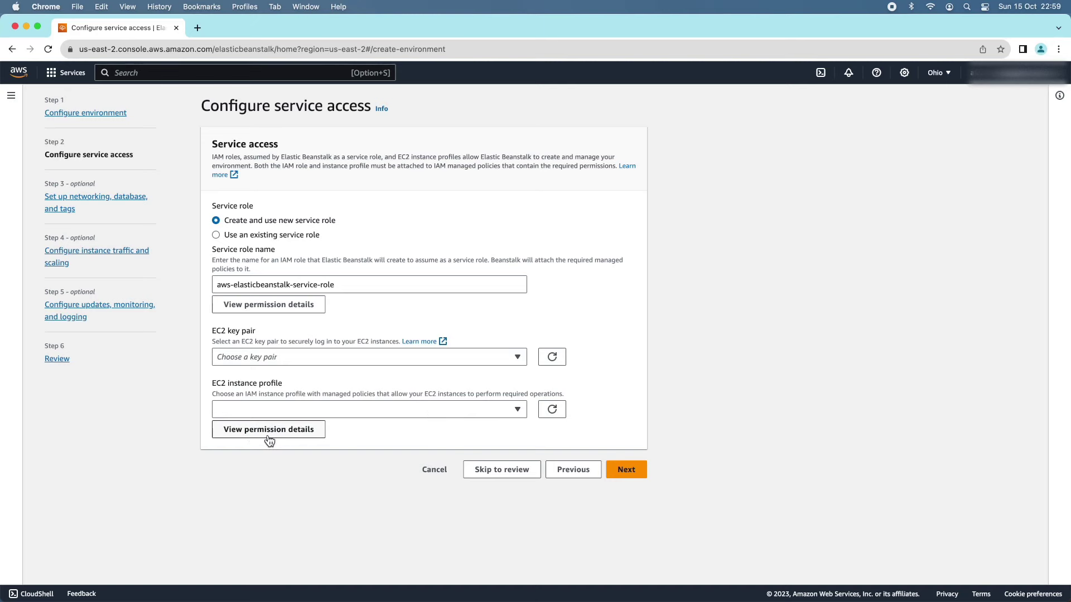
- Examine the permissions recommended for the EC2 instance profile, covering the web tier, worker tier and multicontainer Docker policies
{"action": "left_click", "coordinate": [302, 440]}
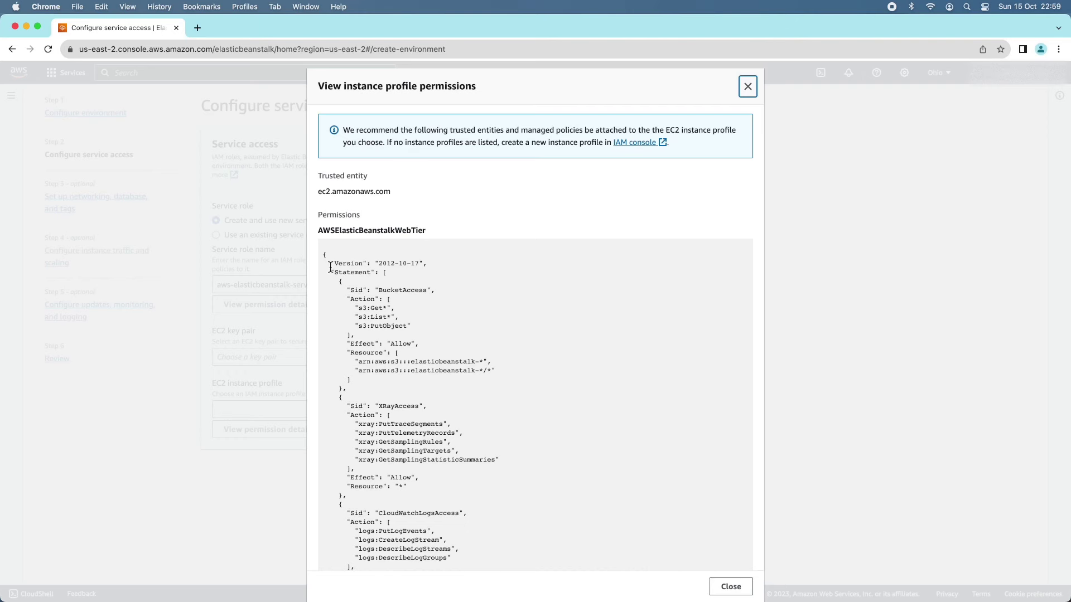
{"action": "left_click", "coordinate": [318, 232]}
{"action": "left_click_drag", "start_coordinate": [319, 232], "coordinate": [437, 233]}
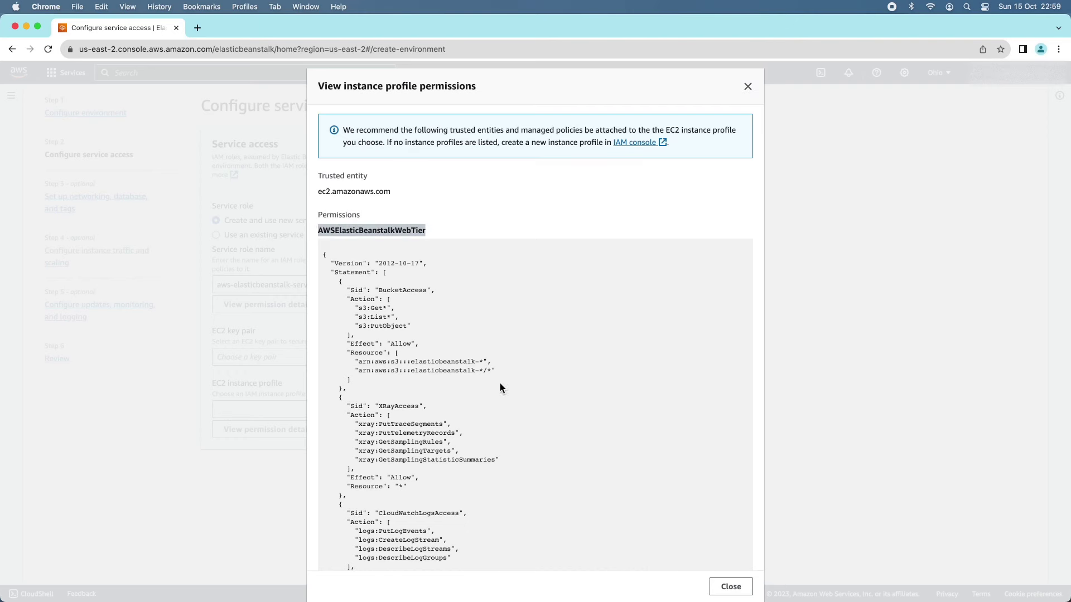
{"action": "scroll", "coordinate": [499, 383], "scroll_direction": "down", "scroll_amount": 15}
{"action": "scroll", "coordinate": [498, 380], "scroll_direction": "up", "scroll_amount": 3}
{"action": "left_click_drag", "start_coordinate": [319, 134], "coordinate": [446, 132]}
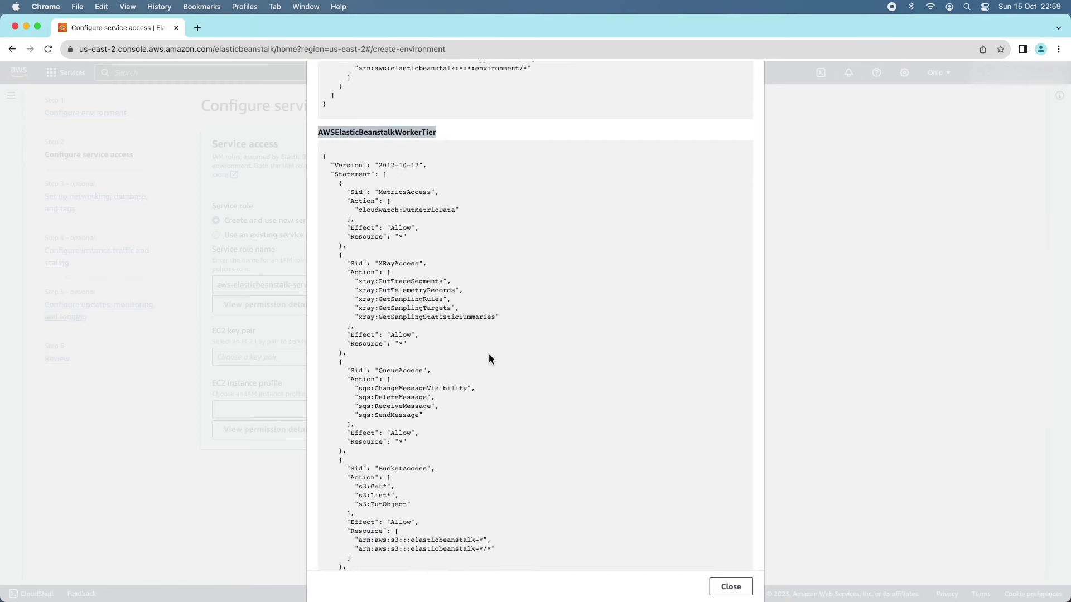
{"action": "scroll", "coordinate": [488, 359], "scroll_direction": "down", "scroll_amount": 12}
{"action": "left_click_drag", "start_coordinate": [320, 363], "coordinate": [475, 370]}
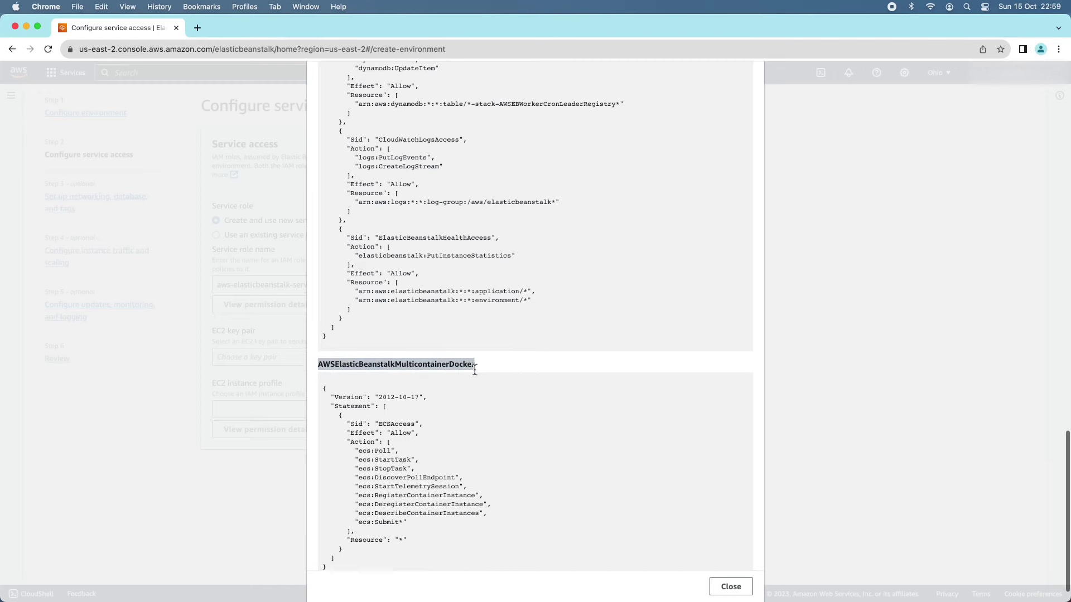
{"action": "left_click", "coordinate": [730, 586]}
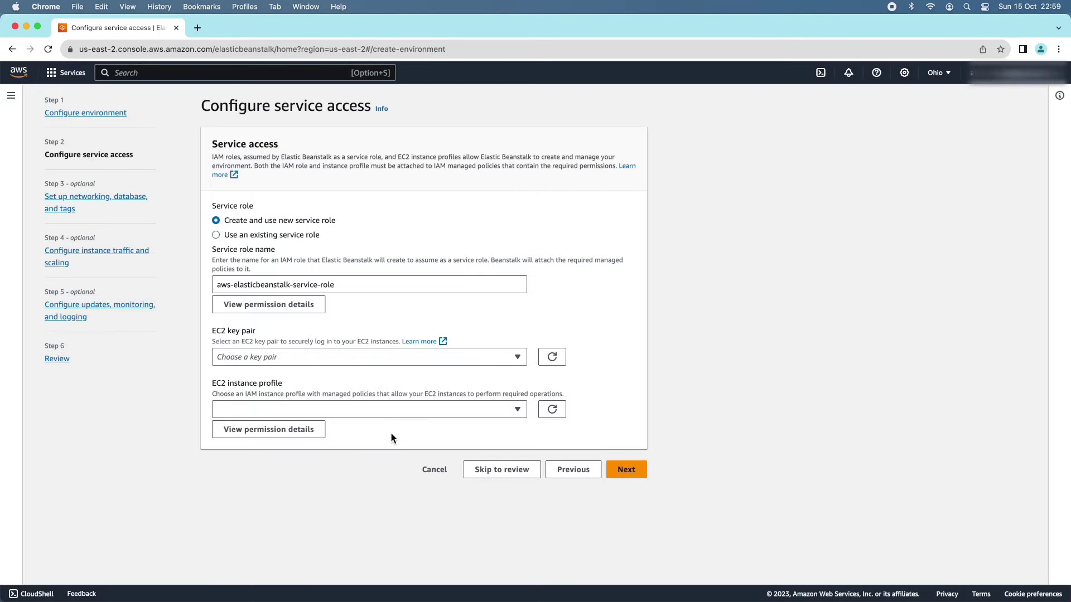
- Go to the IAM console from the instance profile permission details and show the account's roles
{"action": "left_click", "coordinate": [275, 430]}
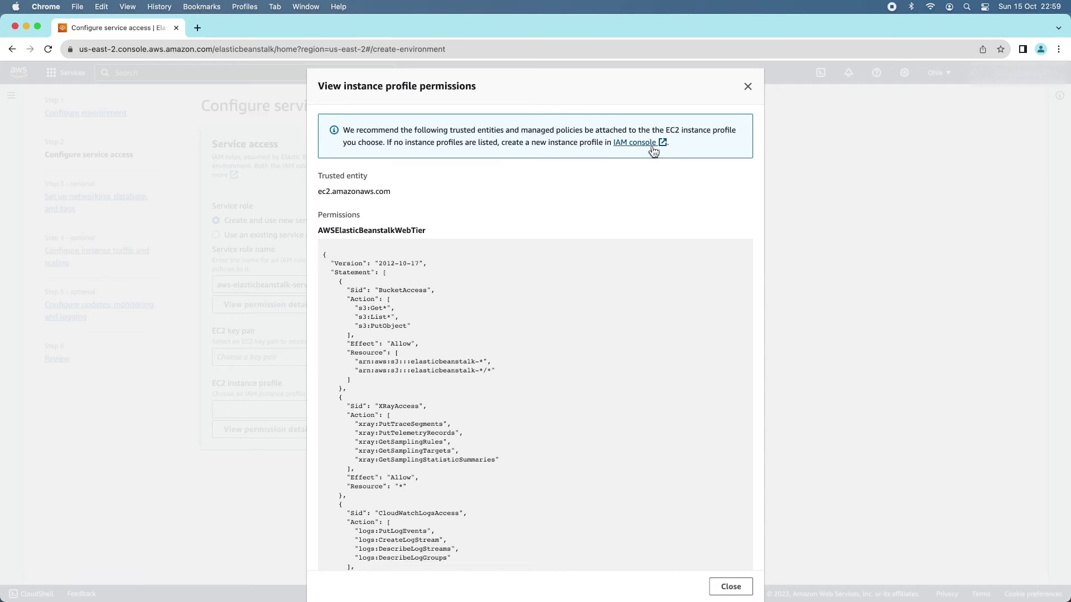
{"action": "left_click", "coordinate": [752, 87]}
{"action": "left_click", "coordinate": [285, 437]}
{"action": "left_click", "coordinate": [635, 143]}
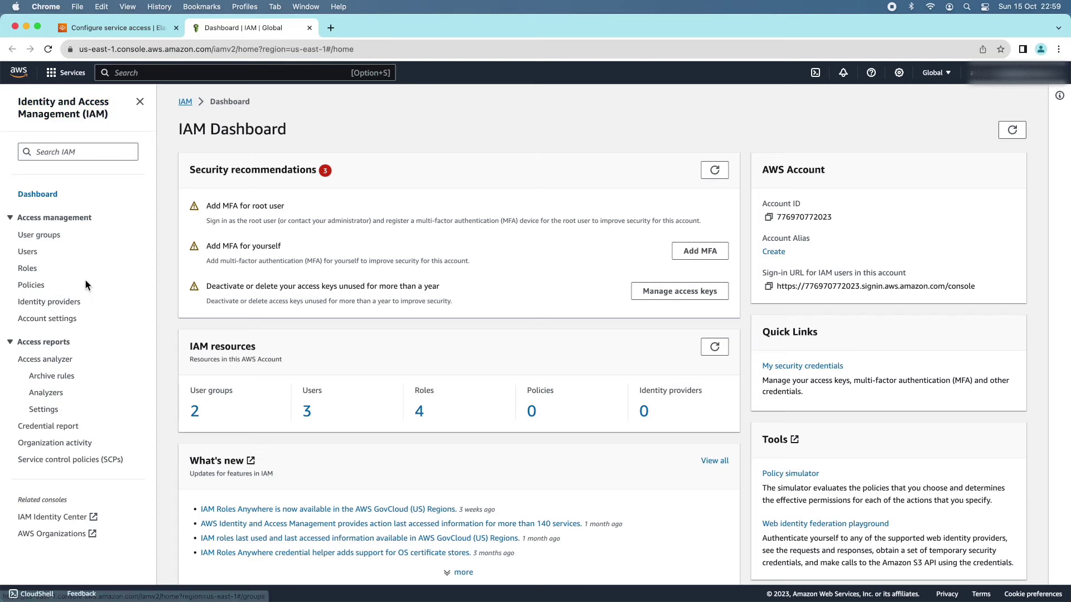
{"action": "left_click", "coordinate": [28, 270]}
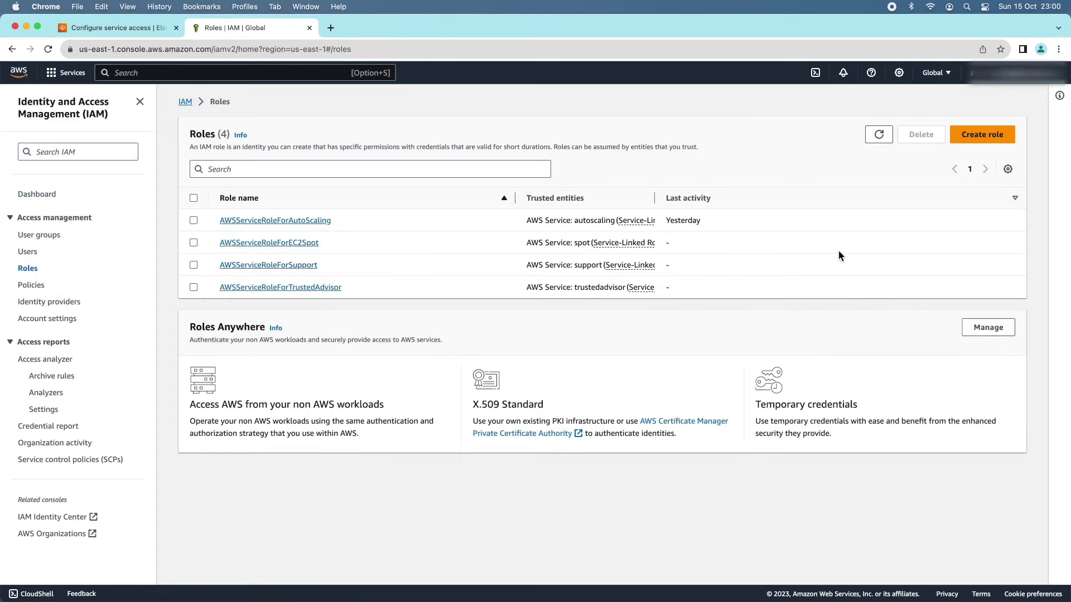
- Start a new IAM role with AWS service as trusted entity type and EC2 as use case, and proceed to its permissions
{"action": "left_click", "coordinate": [980, 143]}
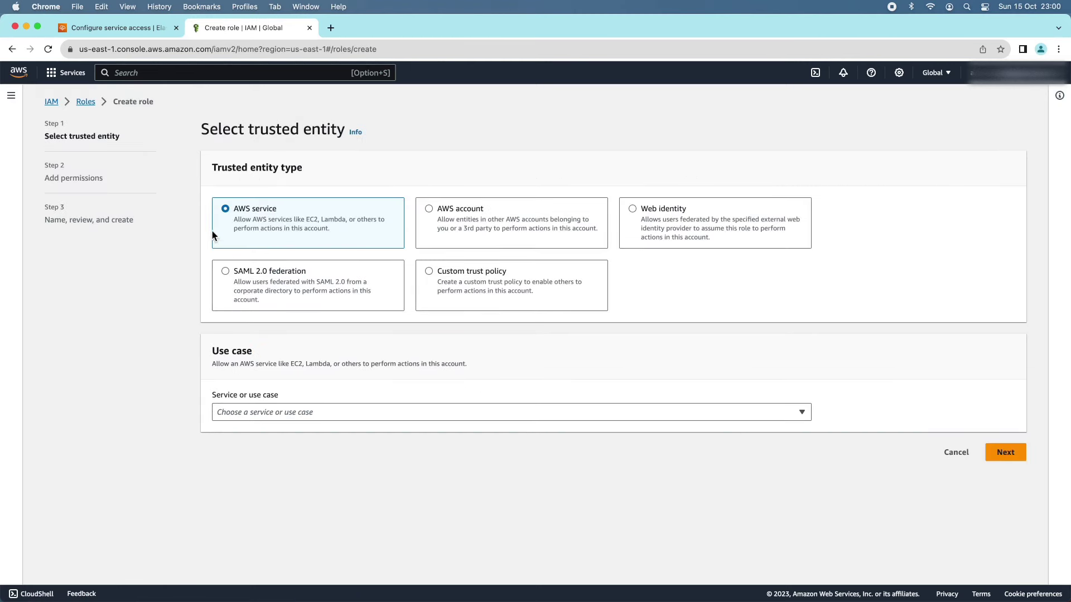
{"action": "left_click", "coordinate": [253, 413]}
{"action": "left_click", "coordinate": [240, 131]}
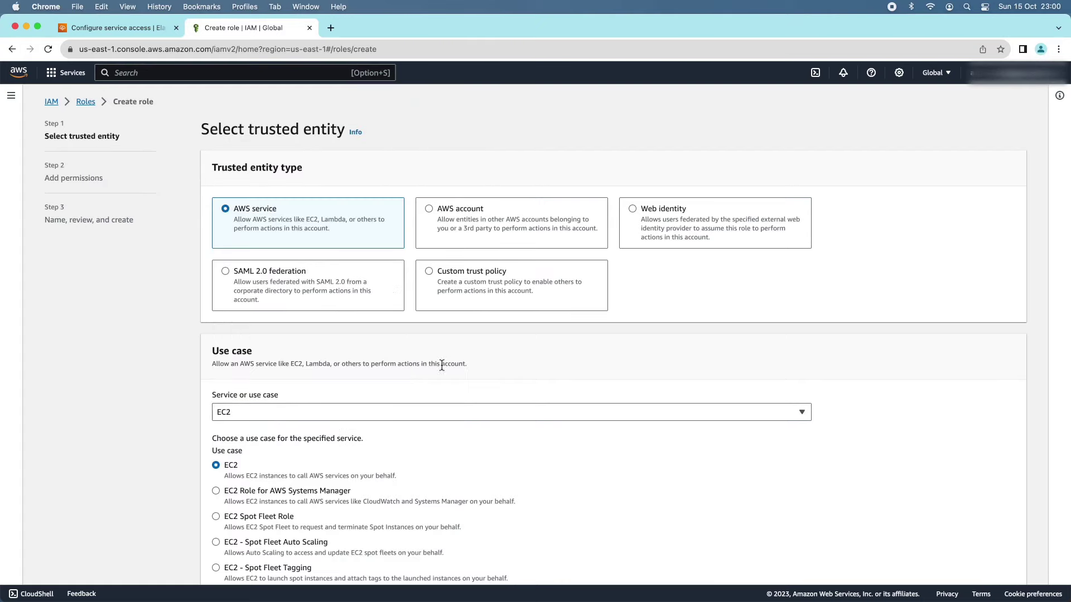
{"action": "scroll", "coordinate": [747, 481], "scroll_direction": "down", "scroll_amount": 3}
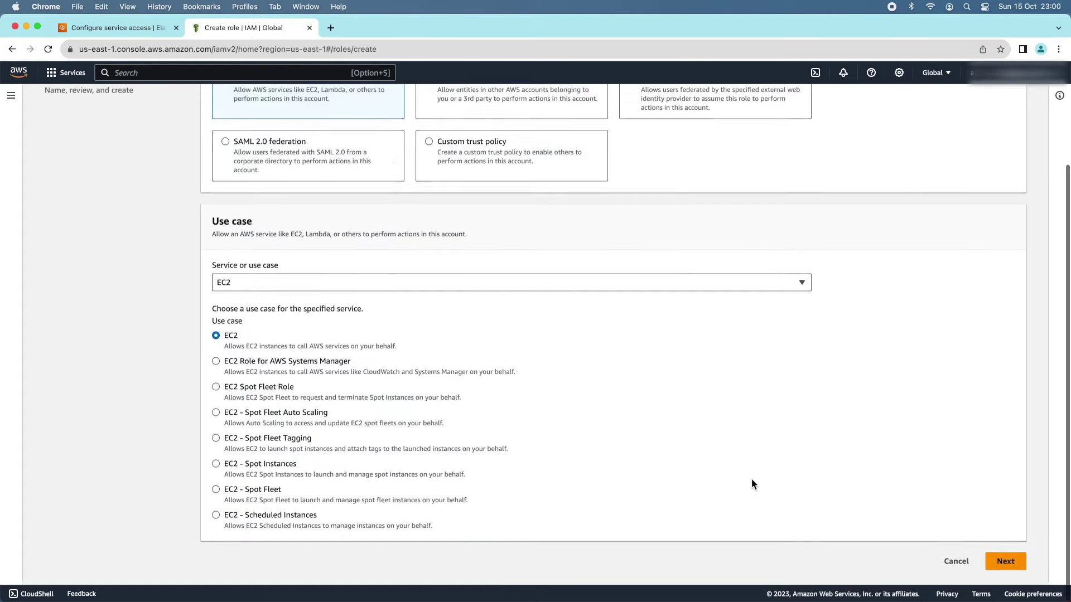
{"action": "left_click", "coordinate": [1006, 560]}
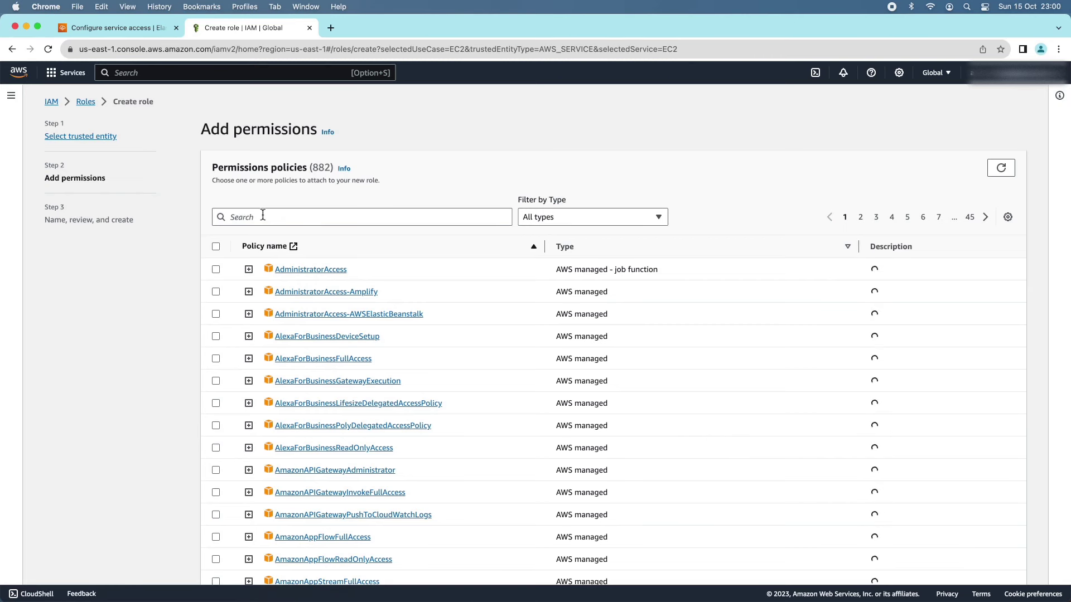
- Filter the policies by awselasticbeanstalk, attach AWSElasticBeanstalkWebTier, AWSElasticBeanstalkWorkerTier and AWSElasticBeanstalkMulticontainerDocker, and proceed to the role details
{"action": "left_click", "coordinate": [295, 217]}
{"action": "type", "text": "awselasti"}
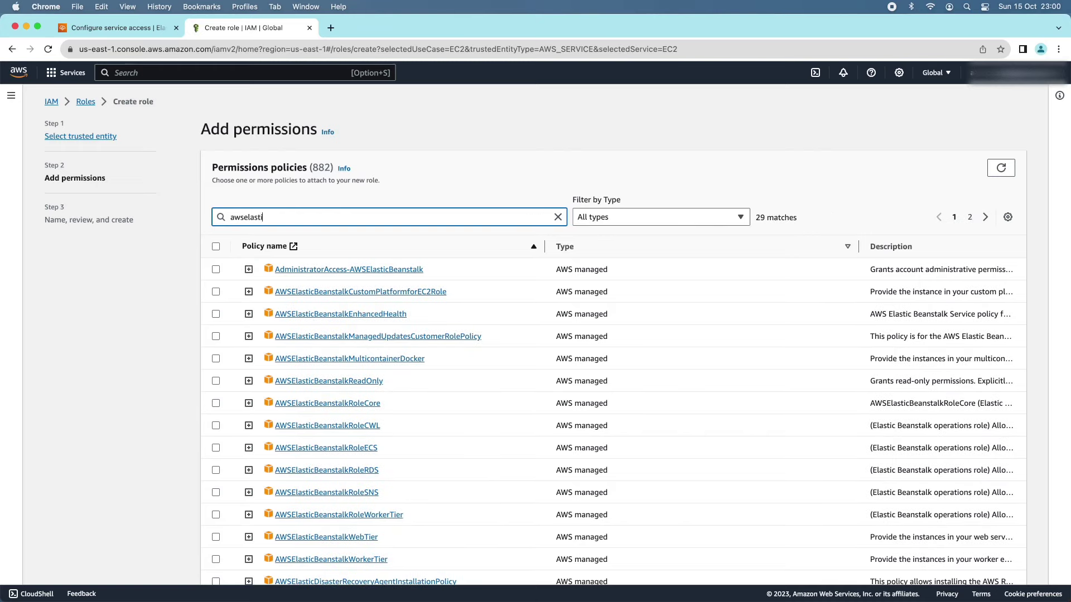
{"action": "type", "text": "cbeanstalk"}
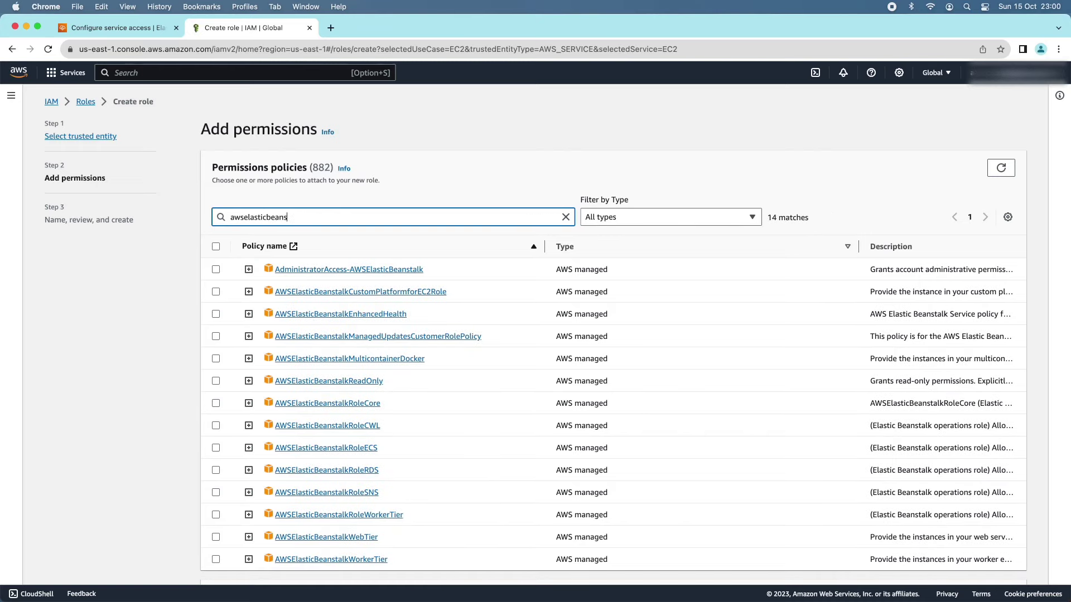
{"action": "scroll", "coordinate": [295, 218], "scroll_direction": "down", "scroll_amount": 1}
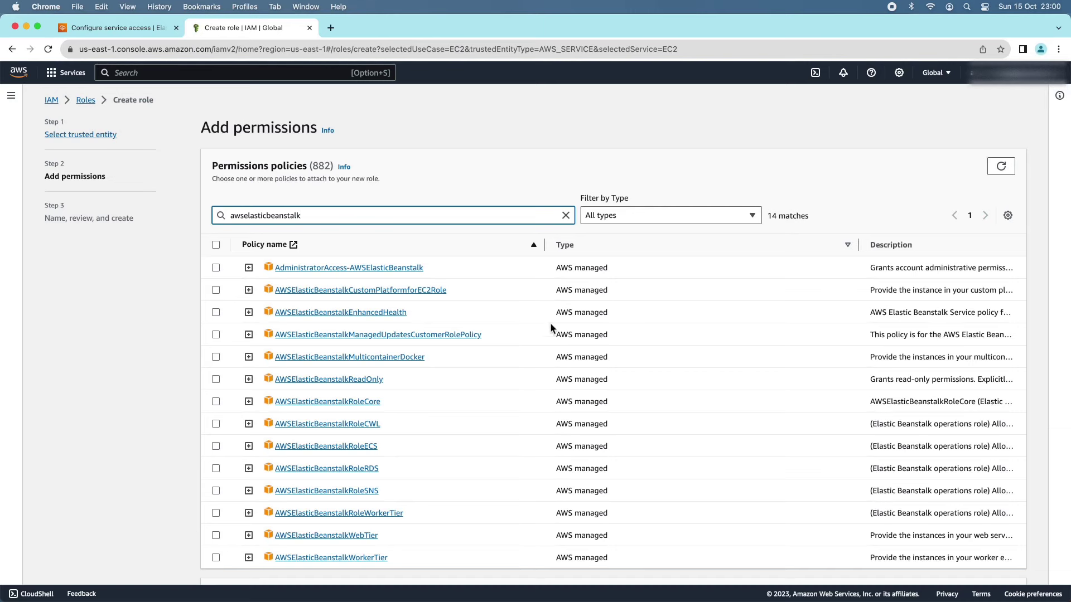
{"action": "scroll", "coordinate": [550, 329], "scroll_direction": "down", "scroll_amount": 3}
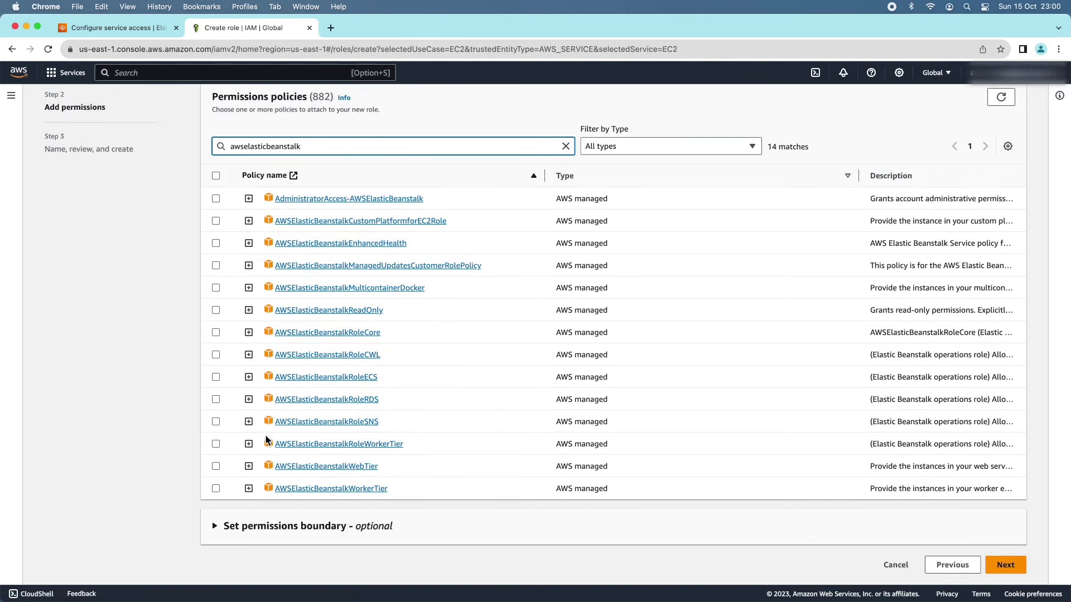
{"action": "left_click", "coordinate": [216, 467]}
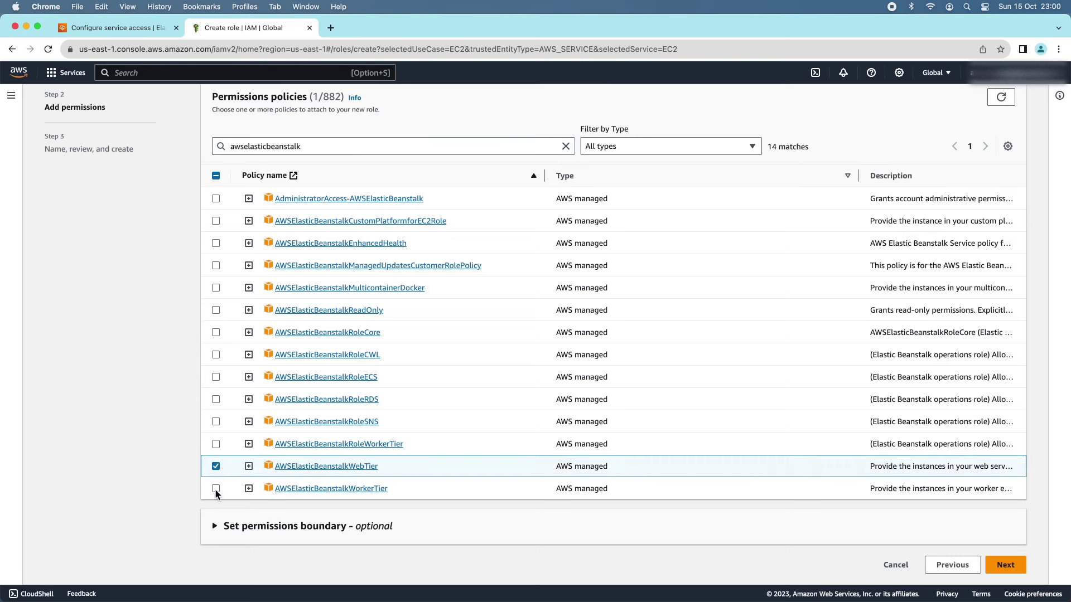
{"action": "left_click", "coordinate": [216, 490]}
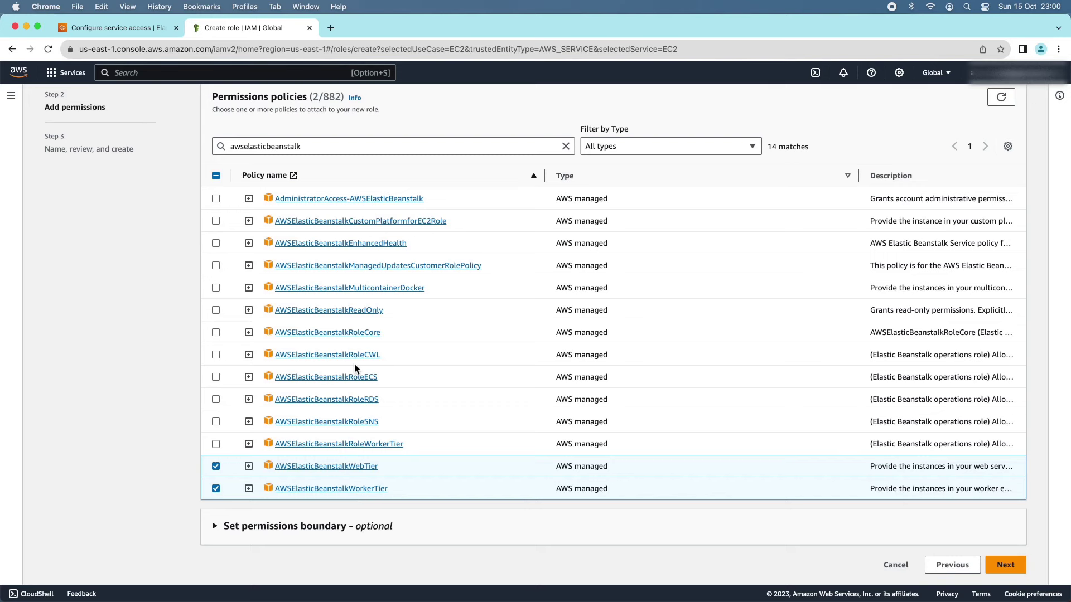
{"action": "left_click", "coordinate": [216, 288]}
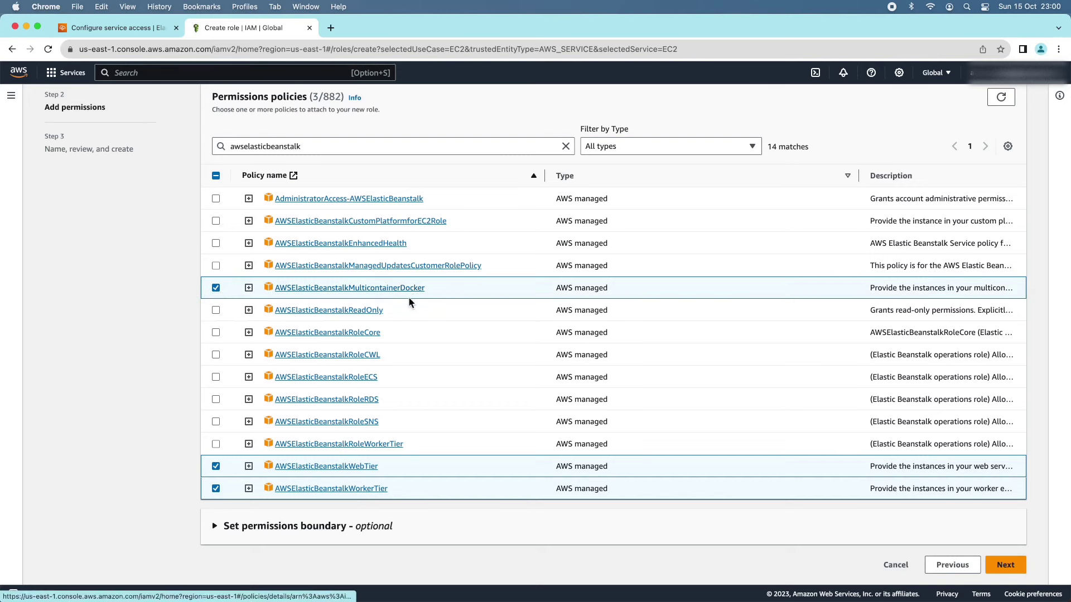
{"action": "left_click", "coordinate": [1005, 565]}
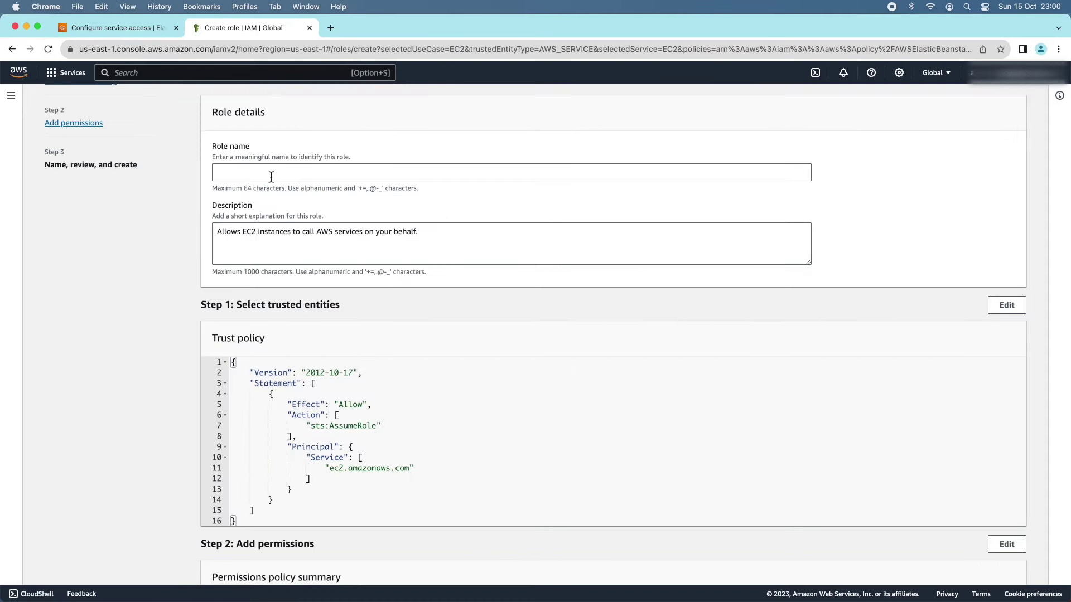
- Name the role aws-elastic-beanstalk-ec2-role and create it
{"action": "left_click", "coordinate": [296, 177]}
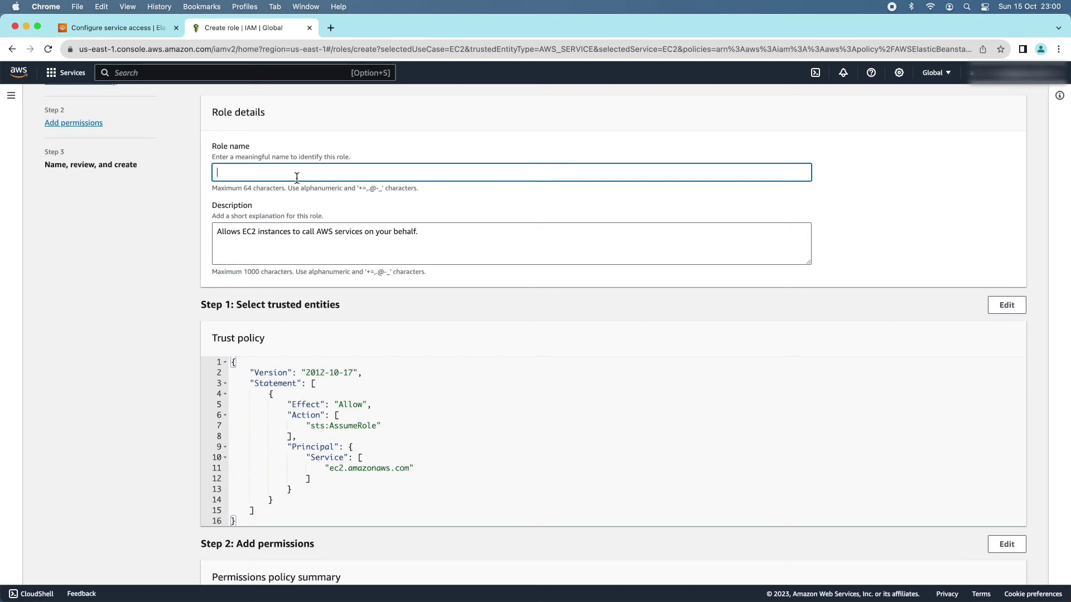
{"action": "type", "text": "aws-elast"}
{"action": "type", "text": "ic-beansta"}
{"action": "type", "text": "lk-c"}
{"action": "type", "text": "c2-role"}
{"action": "scroll", "coordinate": [906, 256], "scroll_direction": "down", "scroll_amount": 5}
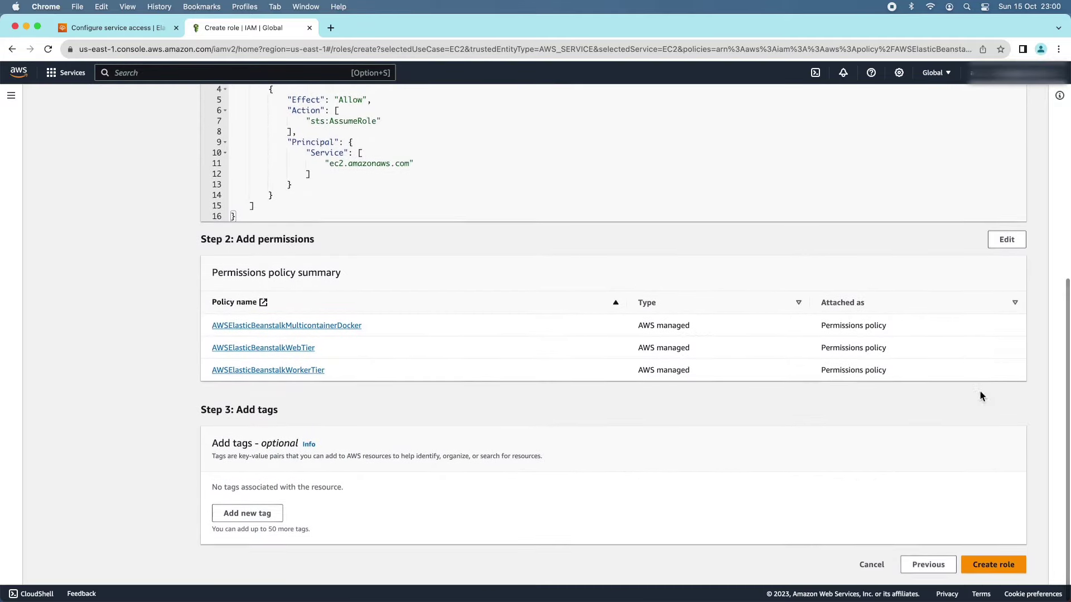
{"action": "left_click", "coordinate": [982, 554]}
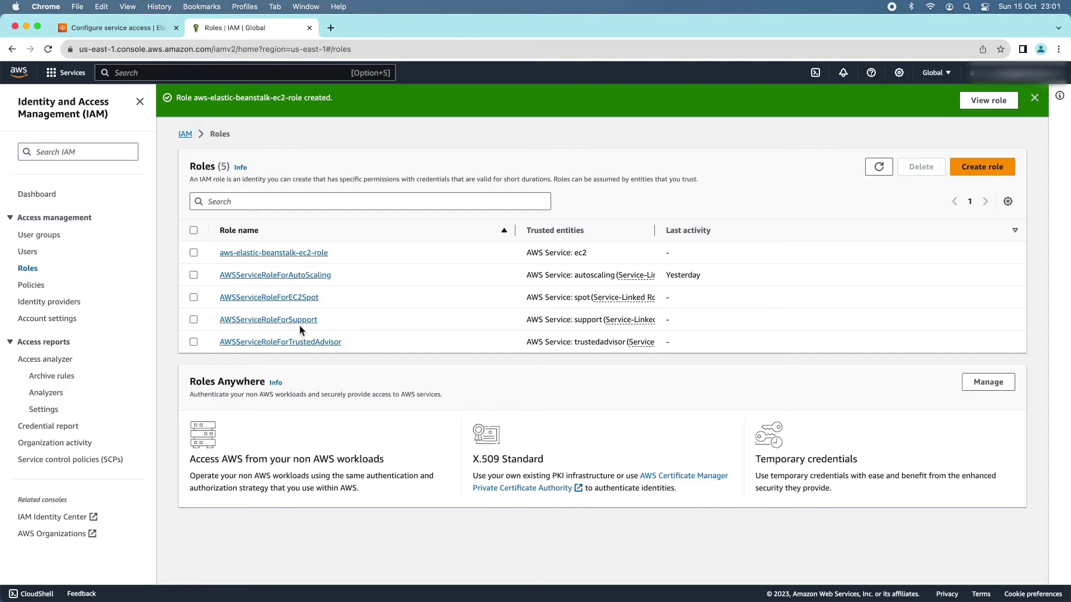
- Check the permission policies attached to aws-elastic-beanstalk-ec2-role and return to the Elastic Beanstalk environment setup
{"action": "left_click", "coordinate": [287, 253]}
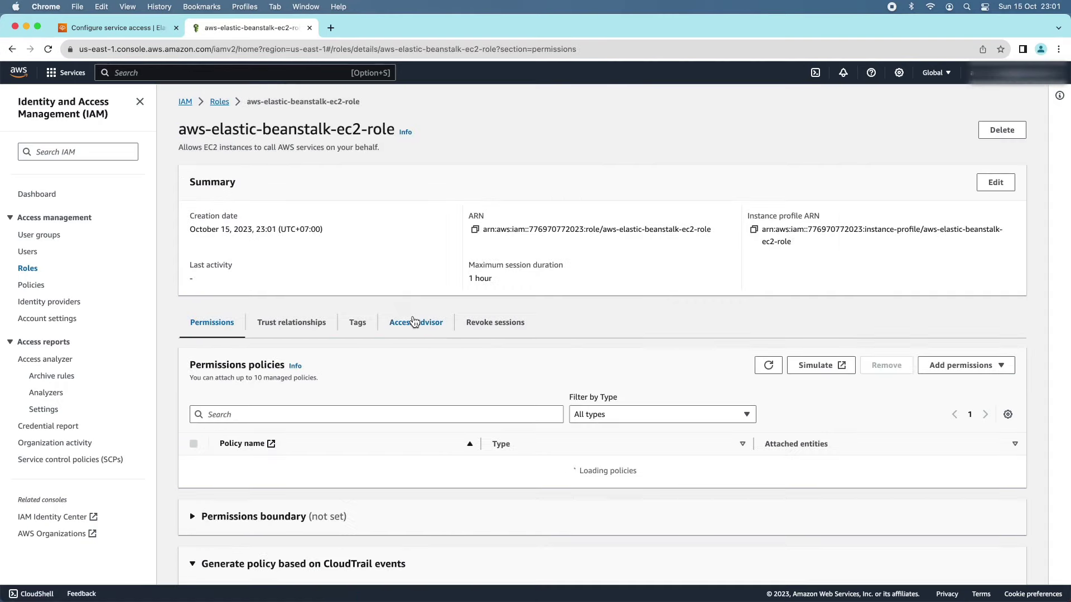
{"action": "scroll", "coordinate": [414, 319], "scroll_direction": "down", "scroll_amount": 5}
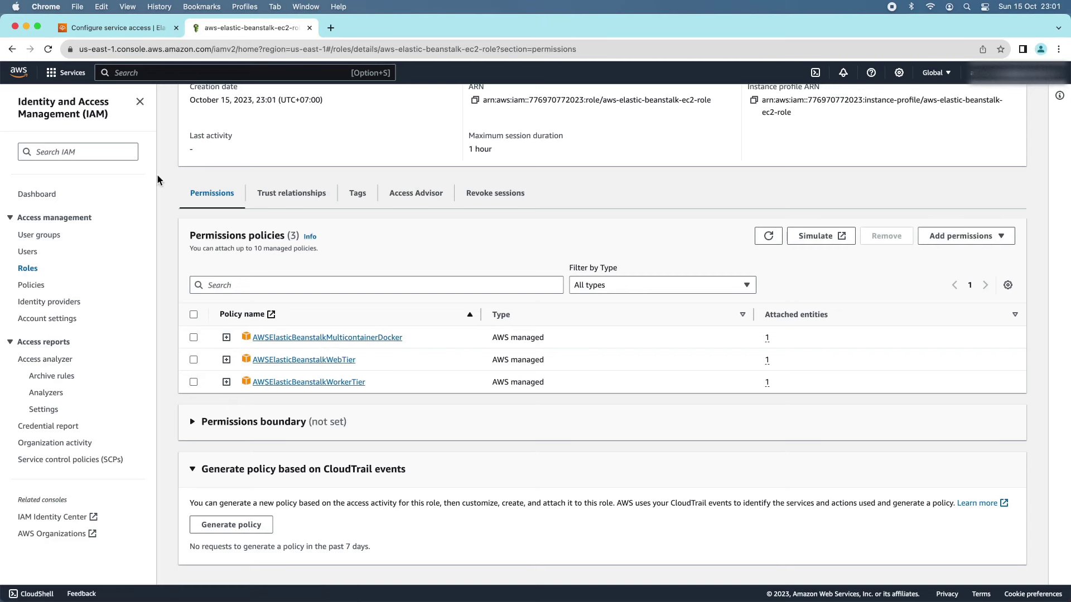
{"action": "left_click", "coordinate": [310, 27]}
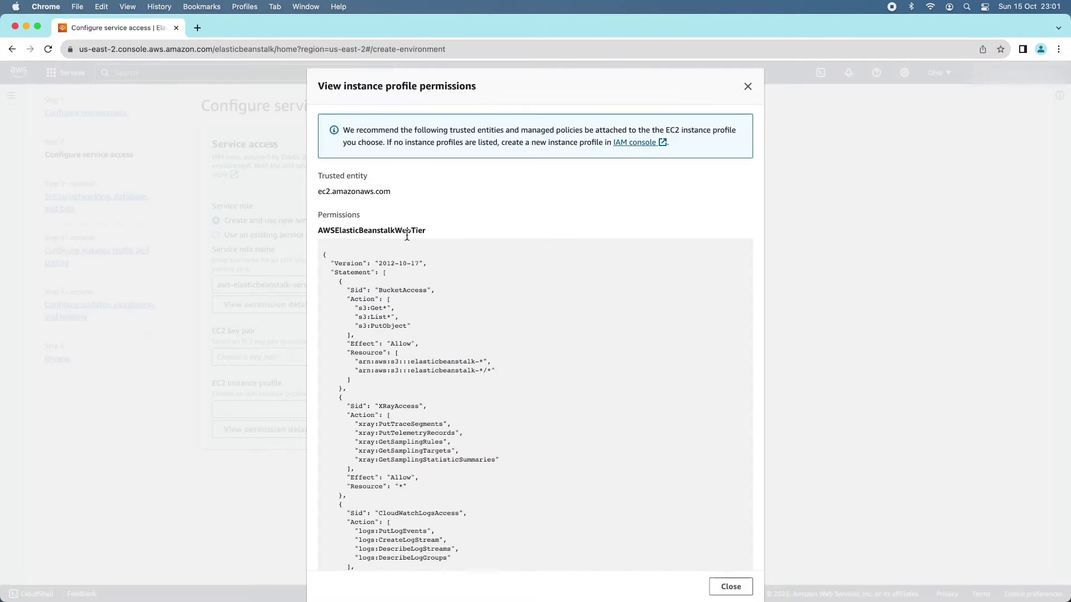
- Refresh the EC2 instance profiles, assign aws-elastic-beanstalk-ec2-role as the instance profile, and continue to the networking settings
{"action": "left_click", "coordinate": [748, 87]}
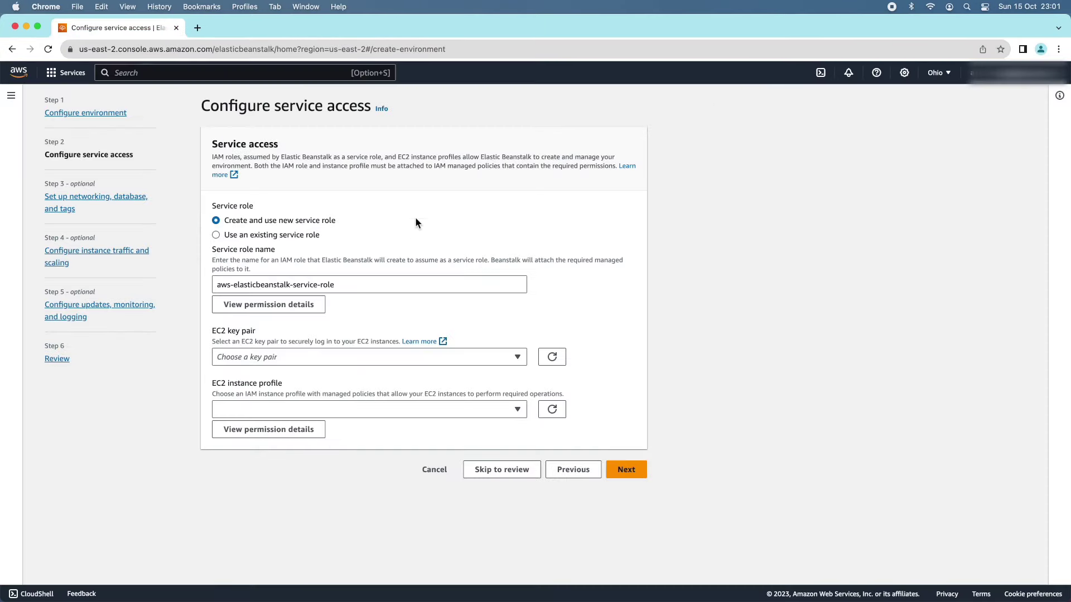
{"action": "left_click", "coordinate": [553, 413]}
{"action": "left_click", "coordinate": [517, 412]}
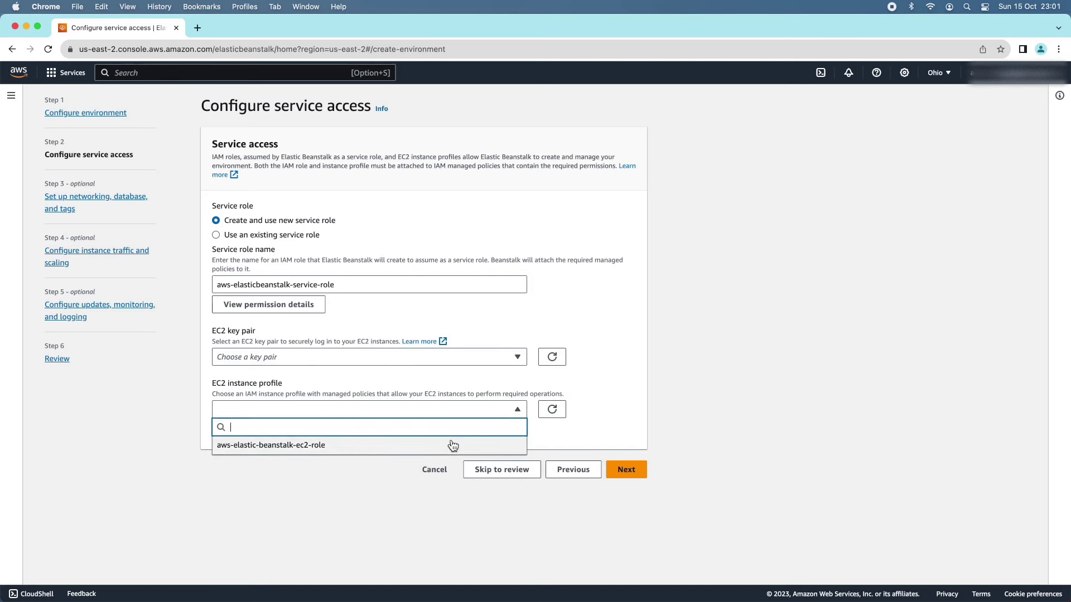
{"action": "left_click", "coordinate": [253, 445]}
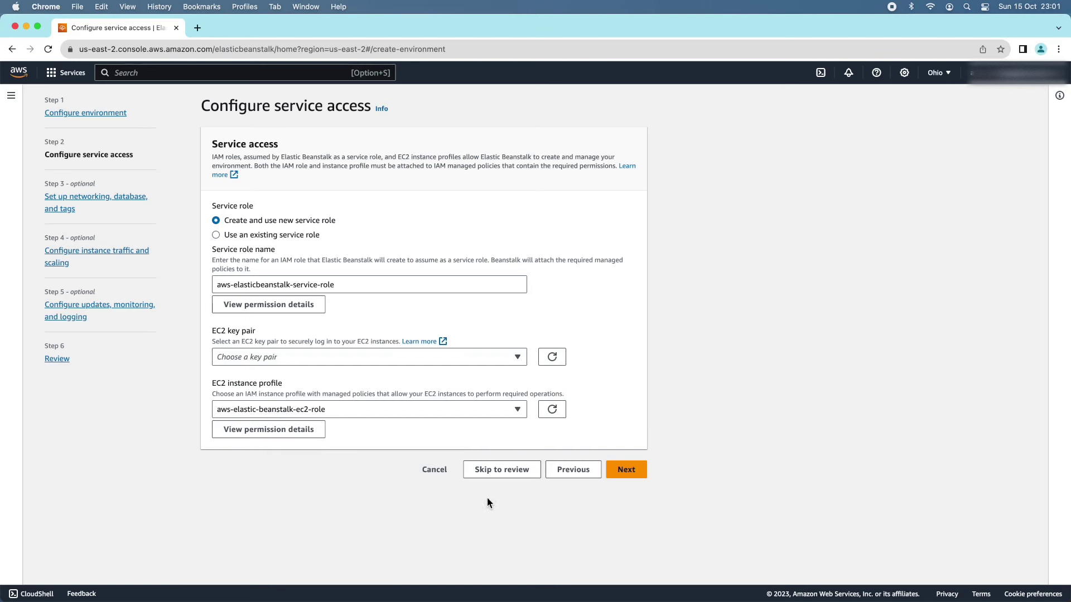
{"action": "left_click", "coordinate": [625, 472]}
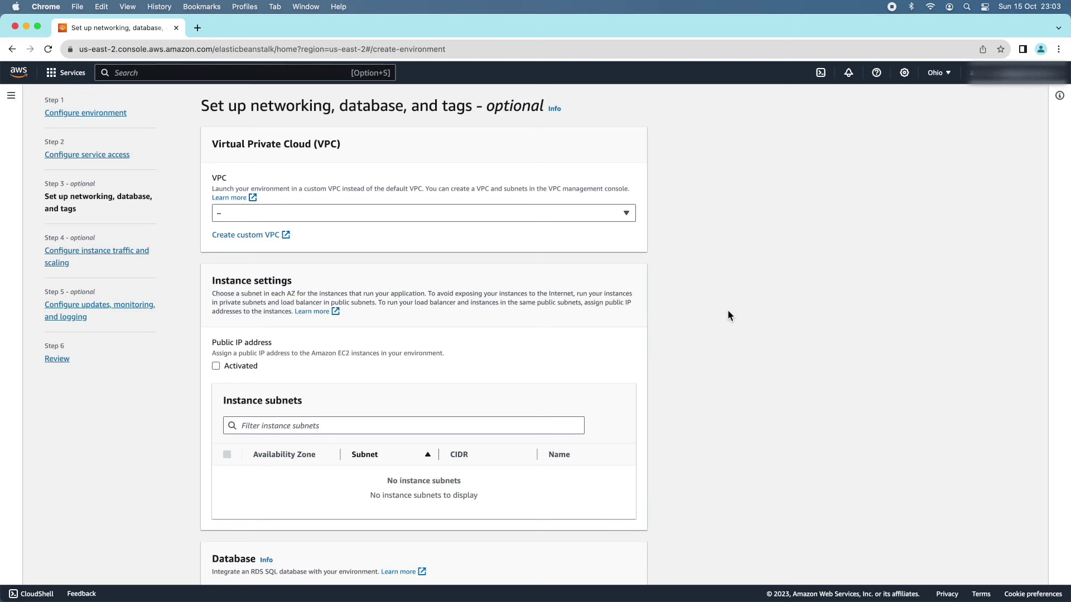
- Accept the default networking, database, tags, instance traffic and scaling settings, and continue to updates, monitoring and logging
{"action": "scroll", "coordinate": [727, 309], "scroll_direction": "down", "scroll_amount": 15}
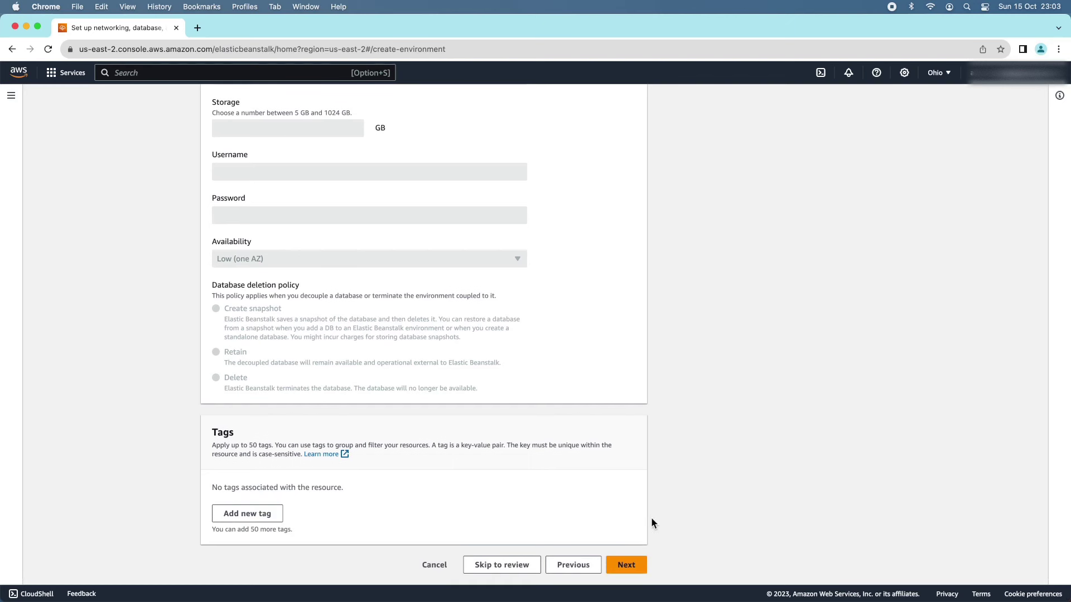
{"action": "left_click", "coordinate": [628, 556]}
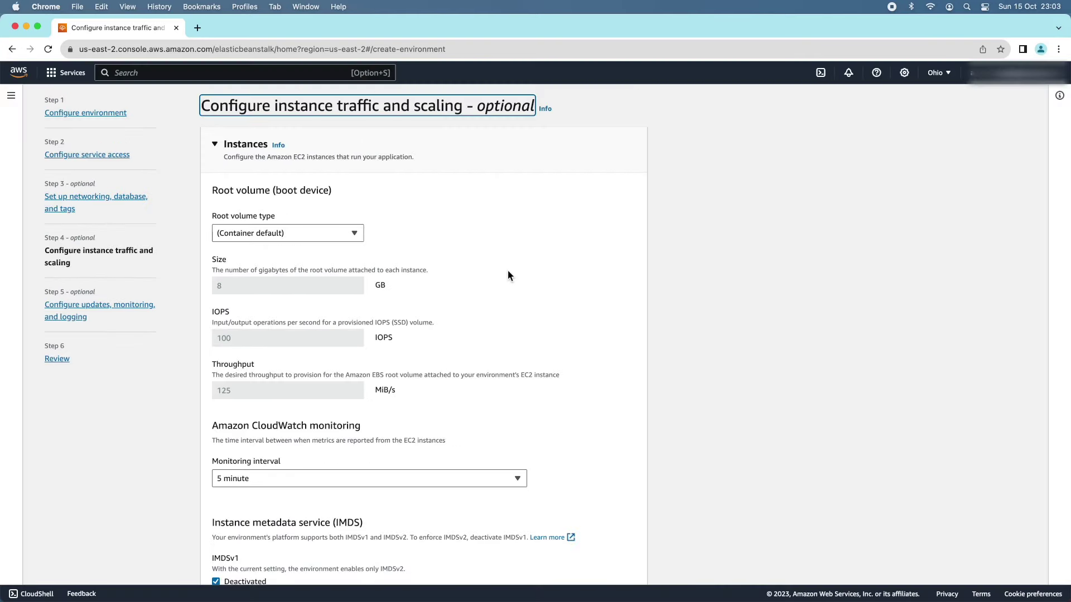
{"action": "scroll", "coordinate": [524, 279], "scroll_direction": "down", "scroll_amount": 15}
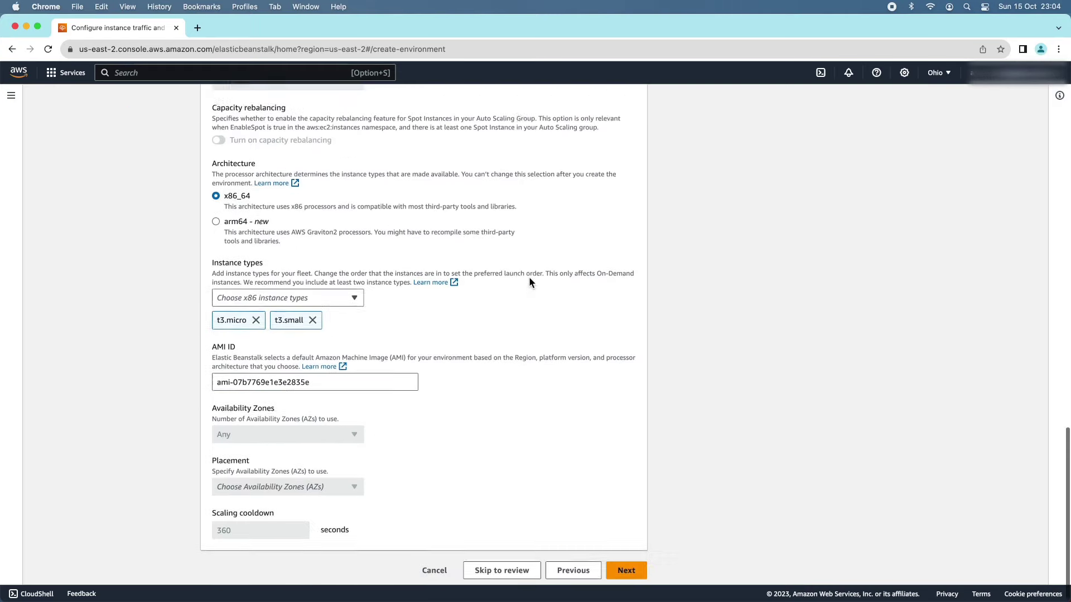
{"action": "left_click", "coordinate": [621, 565]}
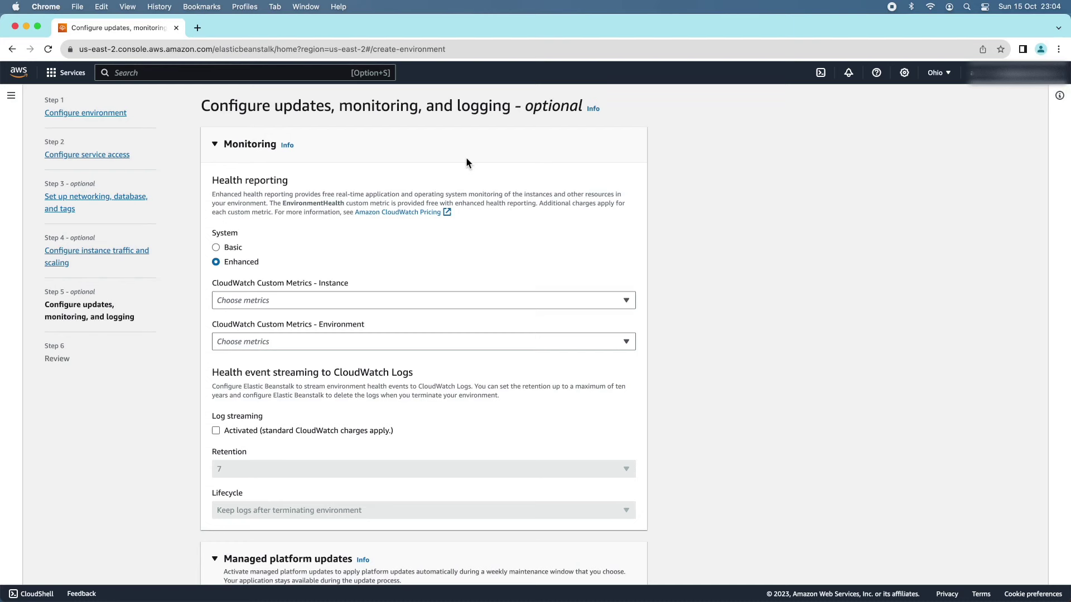
- Add an environment property named PORT with value 5000 and proceed to the review of the environment
{"action": "scroll", "coordinate": [514, 205], "scroll_direction": "down", "scroll_amount": 7}
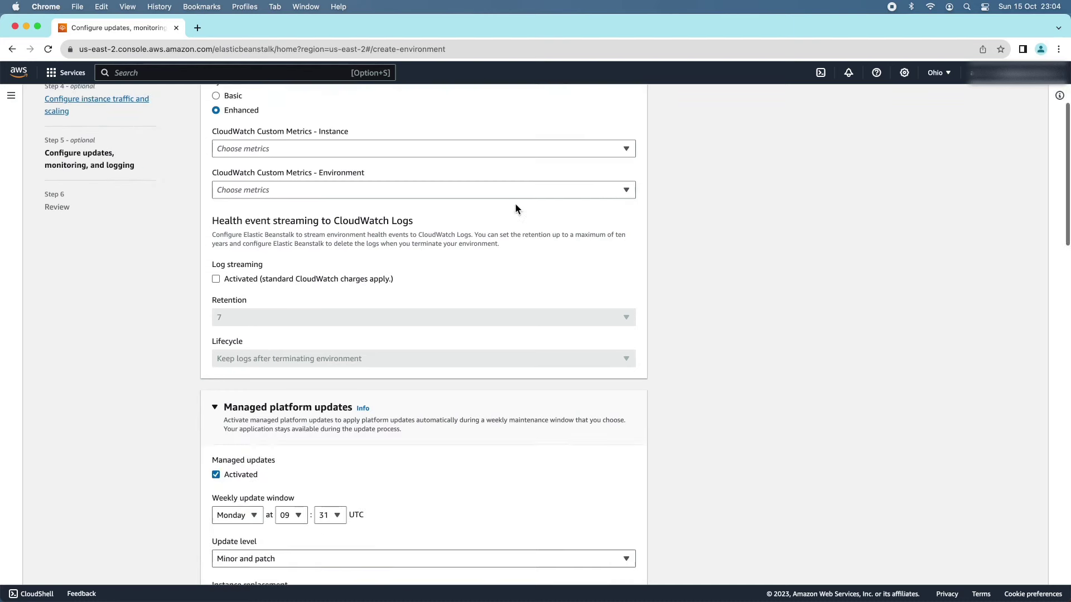
{"action": "scroll", "coordinate": [517, 205], "scroll_direction": "down", "scroll_amount": 12}
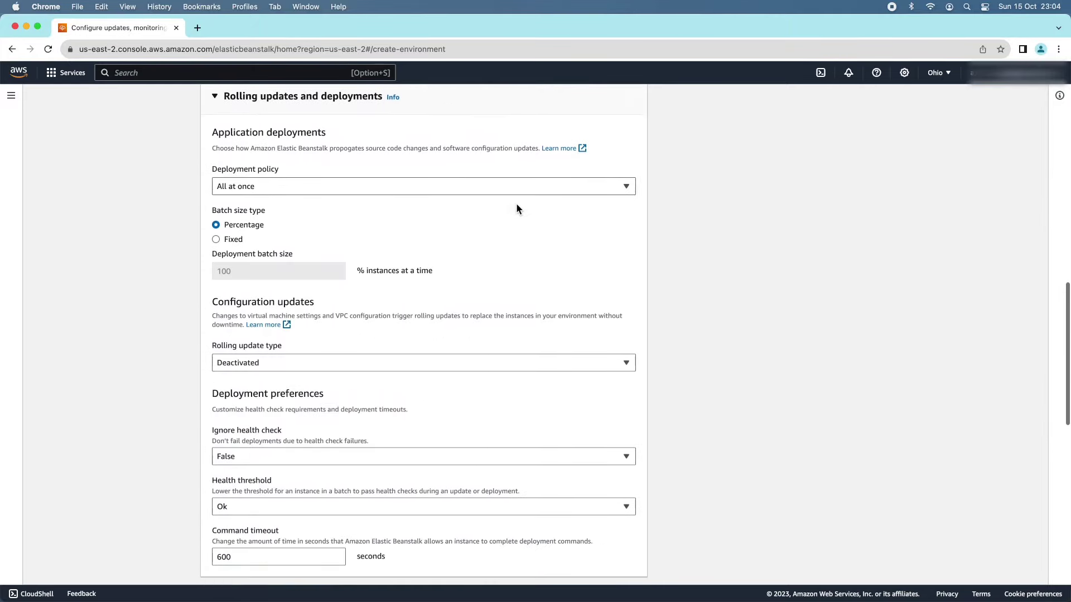
{"action": "scroll", "coordinate": [516, 208], "scroll_direction": "down", "scroll_amount": 6}
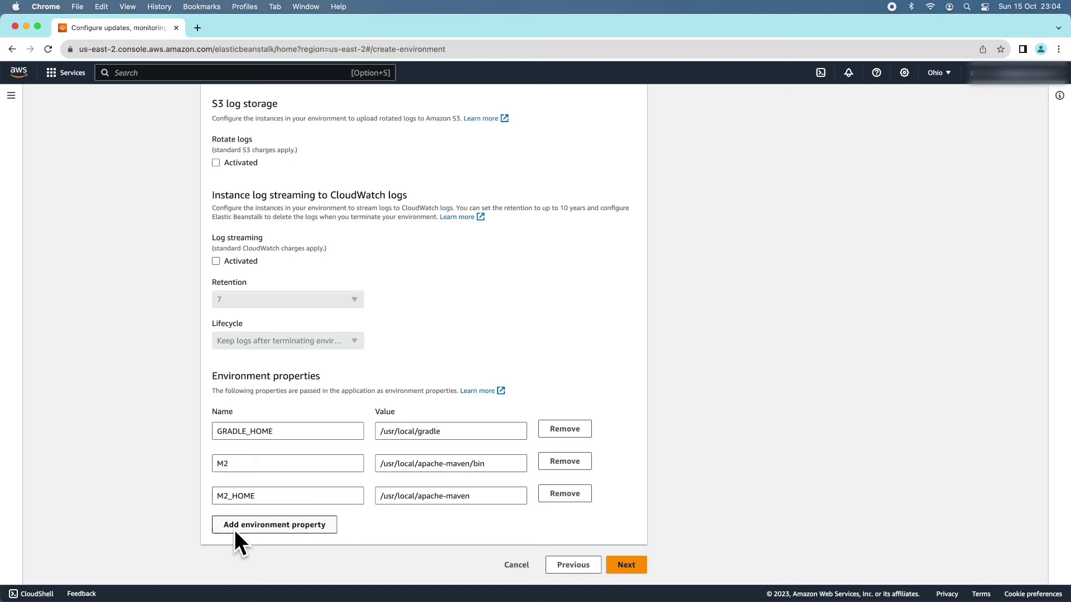
{"action": "left_click", "coordinate": [296, 526]}
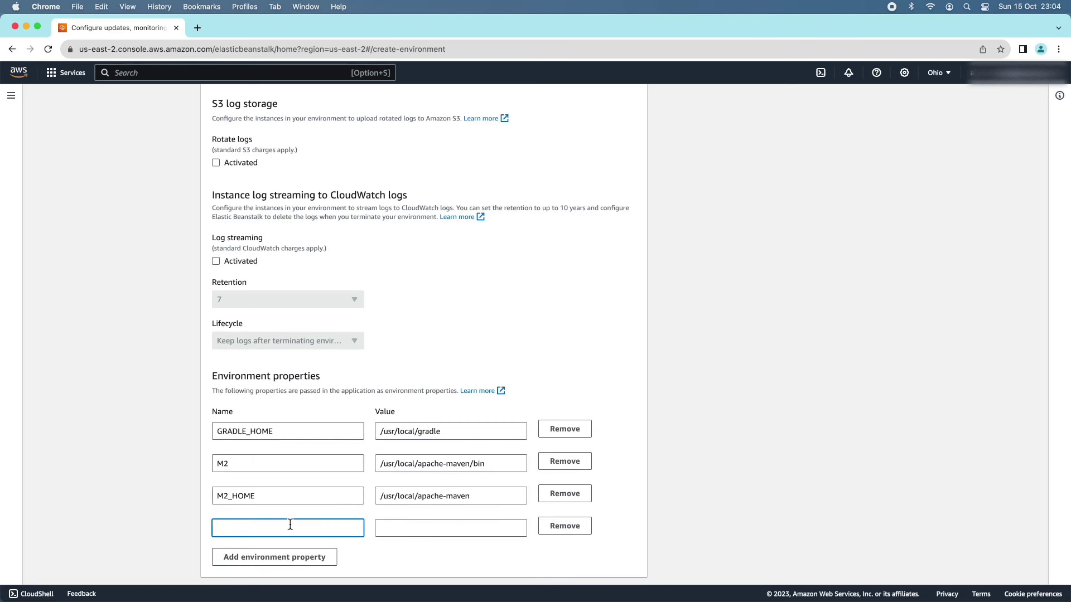
{"action": "type", "text": "PORT"}
{"action": "key", "text": "Tab"}
{"action": "type", "text": "5000"}
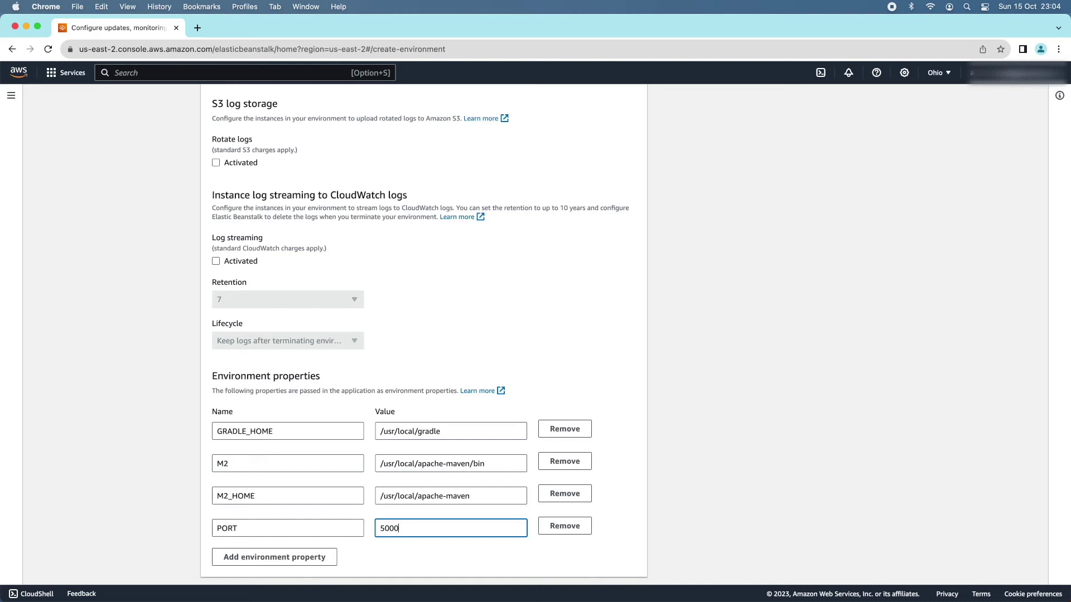
{"action": "scroll", "coordinate": [638, 547], "scroll_direction": "down", "scroll_amount": 1}
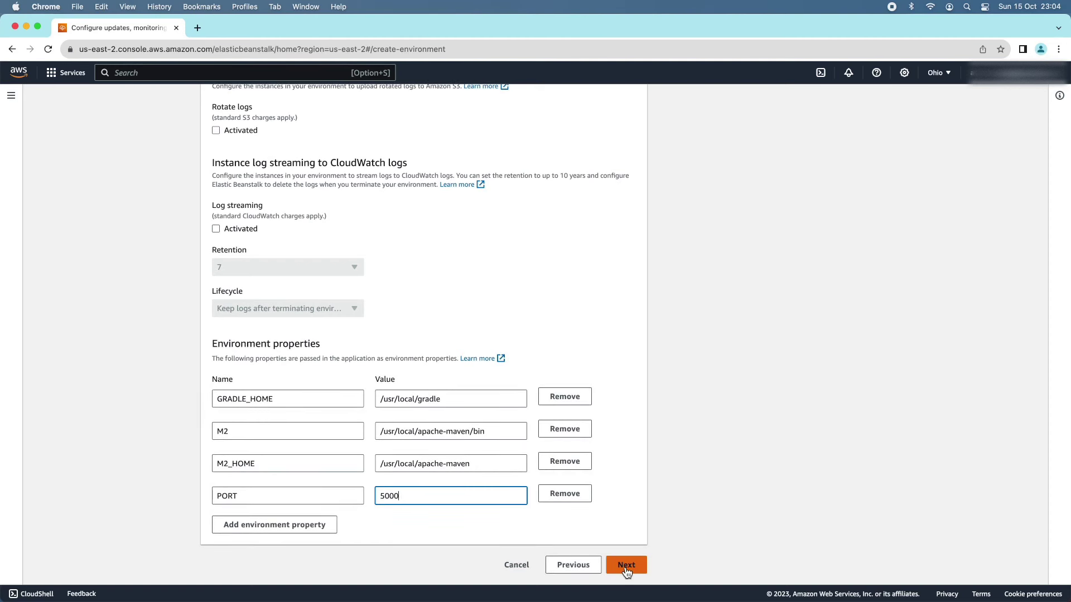
{"action": "left_click", "coordinate": [621, 566]}
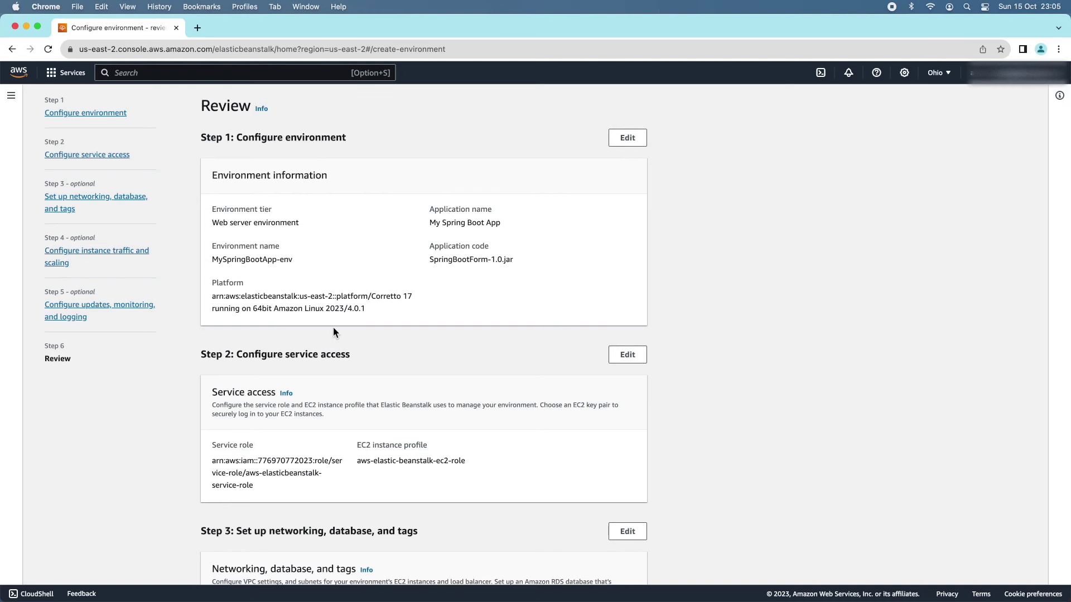
- Review the environment information and service access, including tier, application name, application code and platform
{"action": "scroll", "coordinate": [334, 329], "scroll_direction": "down", "scroll_amount": 1}
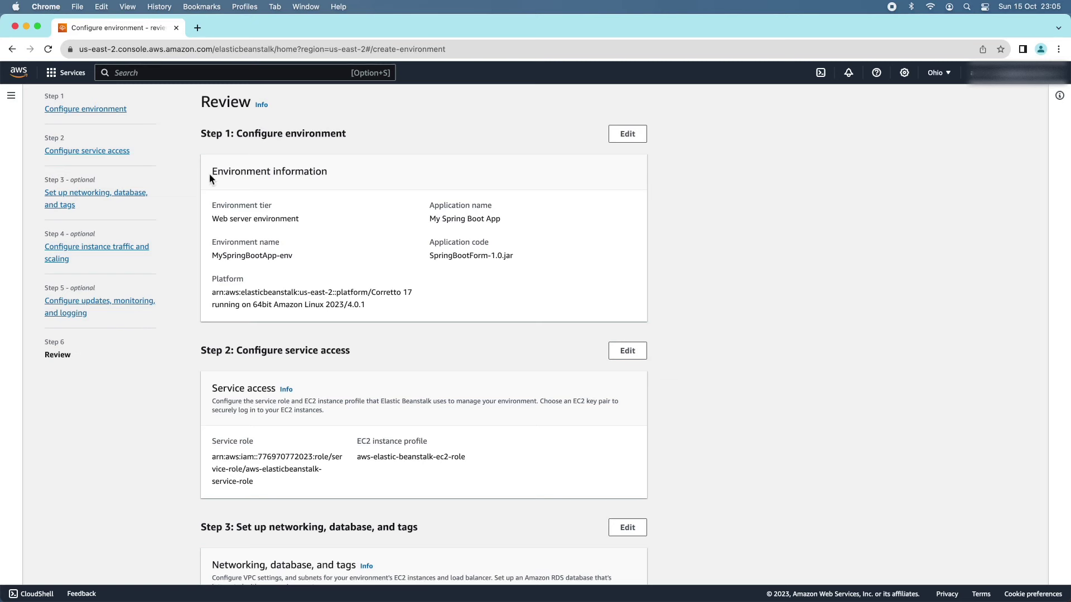
{"action": "left_click_drag", "start_coordinate": [212, 218], "coordinate": [310, 222]}
{"action": "left_click_drag", "start_coordinate": [430, 219], "coordinate": [514, 226]}
{"action": "left_click_drag", "start_coordinate": [427, 258], "coordinate": [512, 263]}
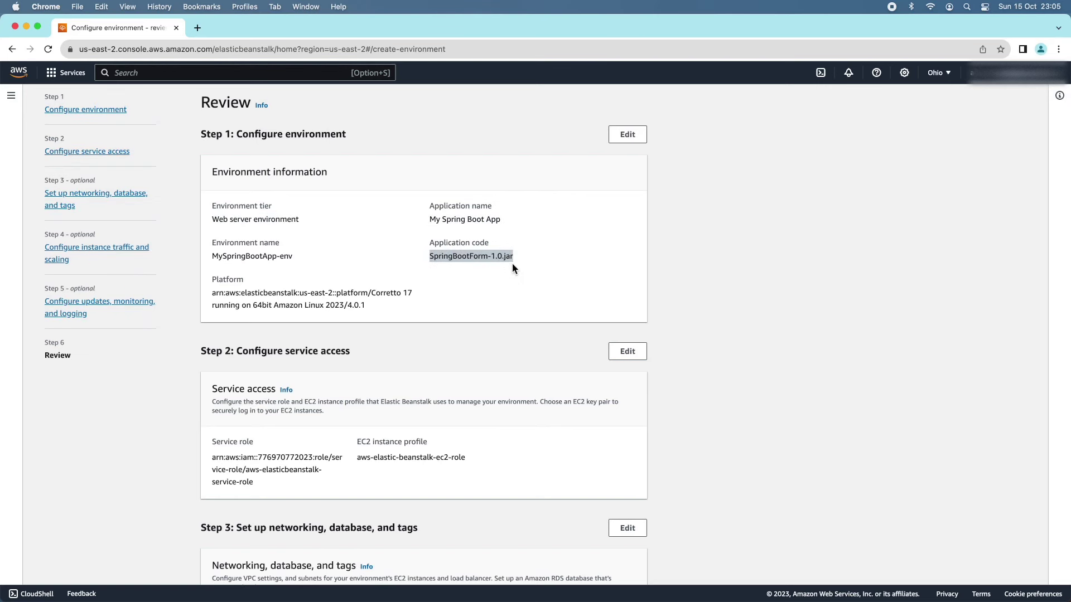
{"action": "left_click_drag", "start_coordinate": [226, 293], "coordinate": [454, 301]}
{"action": "scroll", "coordinate": [418, 357], "scroll_direction": "down", "scroll_amount": 3}
{"action": "scroll", "coordinate": [418, 360], "scroll_direction": "down", "scroll_amount": 5}
{"action": "left_click_drag", "start_coordinate": [242, 165], "coordinate": [350, 165]}
- Review the networking, instance traffic and scaling, updates, monitoring and environment property settings
{"action": "scroll", "coordinate": [414, 383], "scroll_direction": "down", "scroll_amount": 5}
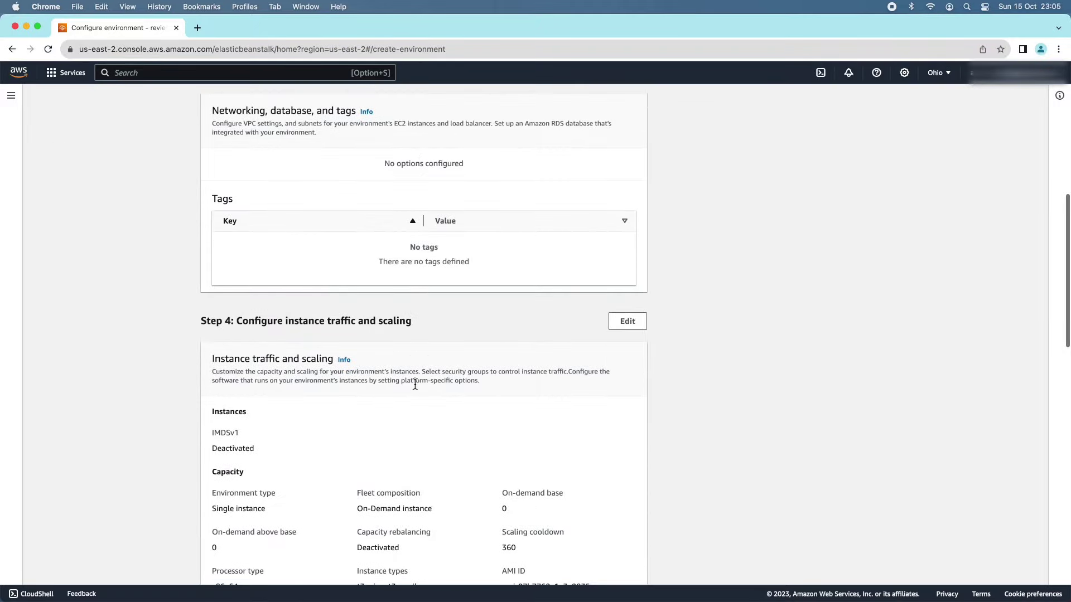
{"action": "scroll", "coordinate": [414, 383], "scroll_direction": "down", "scroll_amount": 7}
{"action": "scroll", "coordinate": [416, 383], "scroll_direction": "down", "scroll_amount": 7}
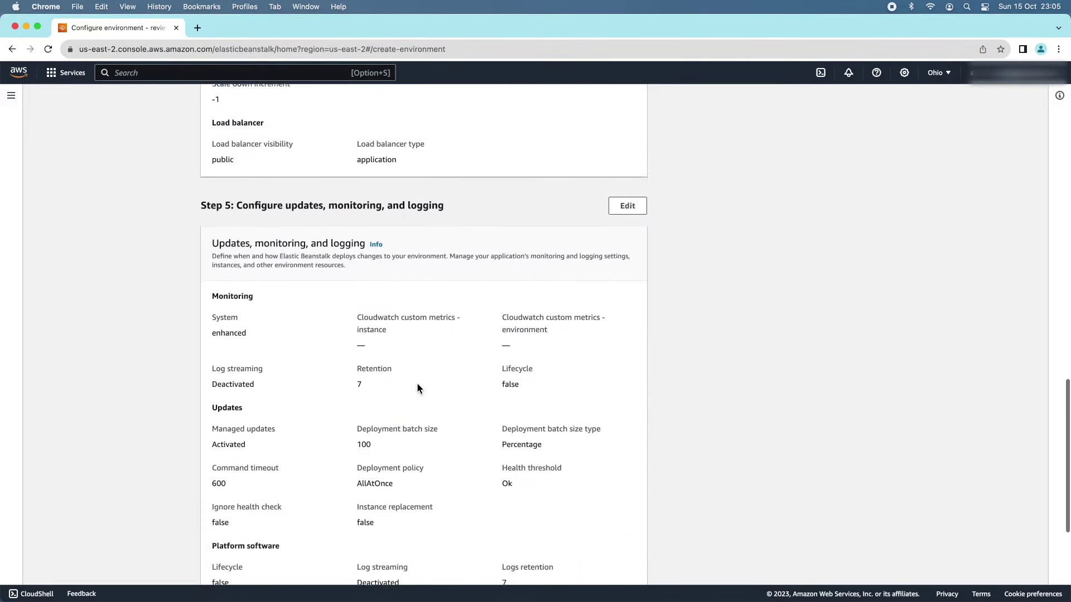
{"action": "scroll", "coordinate": [416, 383], "scroll_direction": "up", "scroll_amount": 15}
{"action": "scroll", "coordinate": [414, 392], "scroll_direction": "up", "scroll_amount": 5}
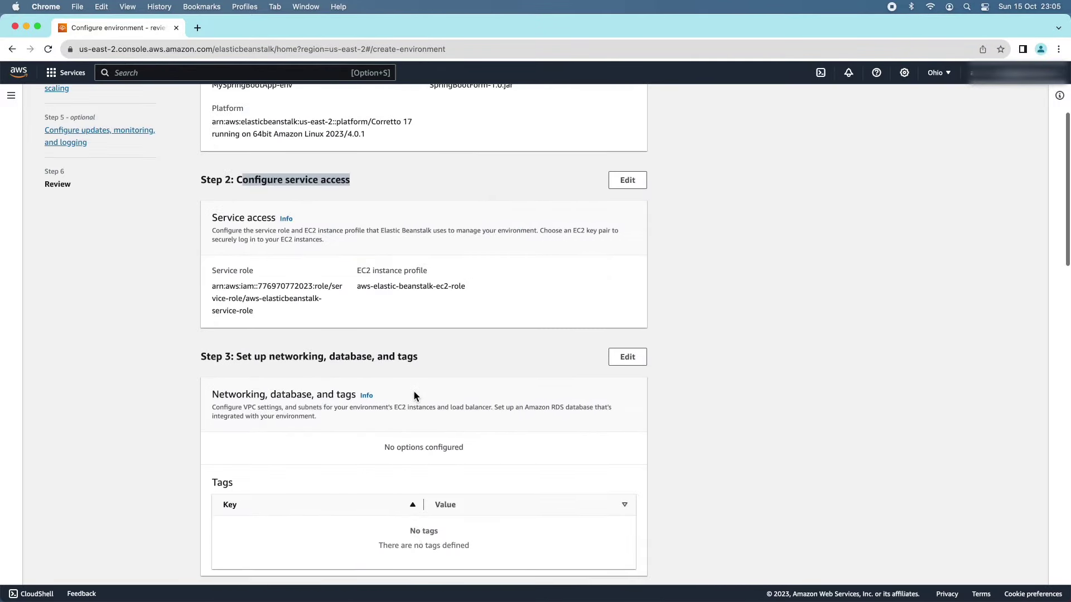
{"action": "scroll", "coordinate": [414, 391], "scroll_direction": "down", "scroll_amount": 15}
{"action": "scroll", "coordinate": [416, 390], "scroll_direction": "down", "scroll_amount": 15}
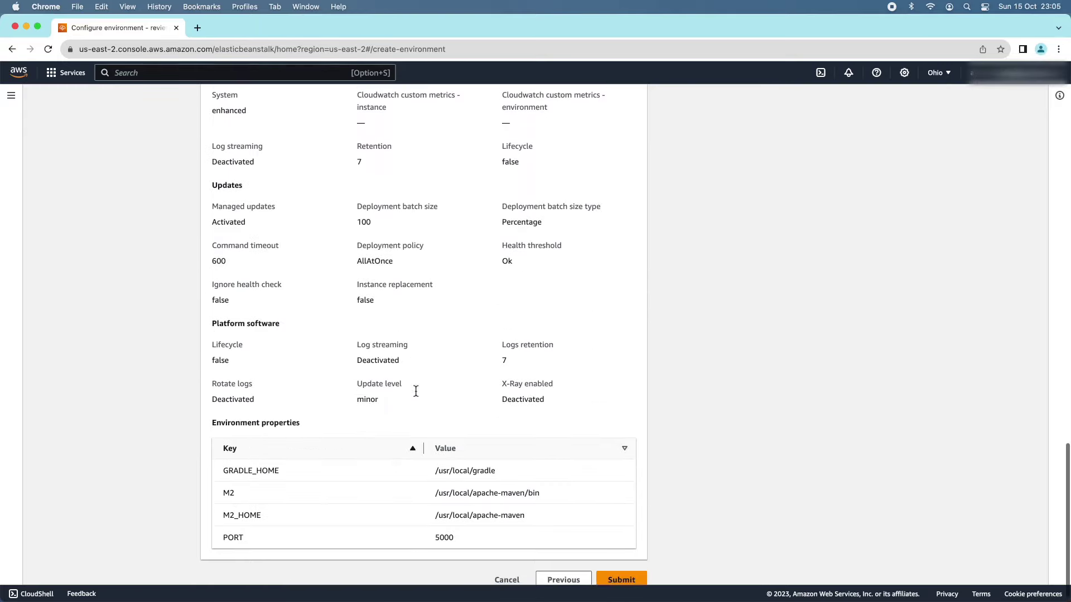
- Recheck the review summary, from service access and networking through scaling, monitoring, updates and environment properties
{"action": "scroll", "coordinate": [416, 393], "scroll_direction": "up", "scroll_amount": 15}
{"action": "scroll", "coordinate": [602, 343], "scroll_direction": "up", "scroll_amount": 2}
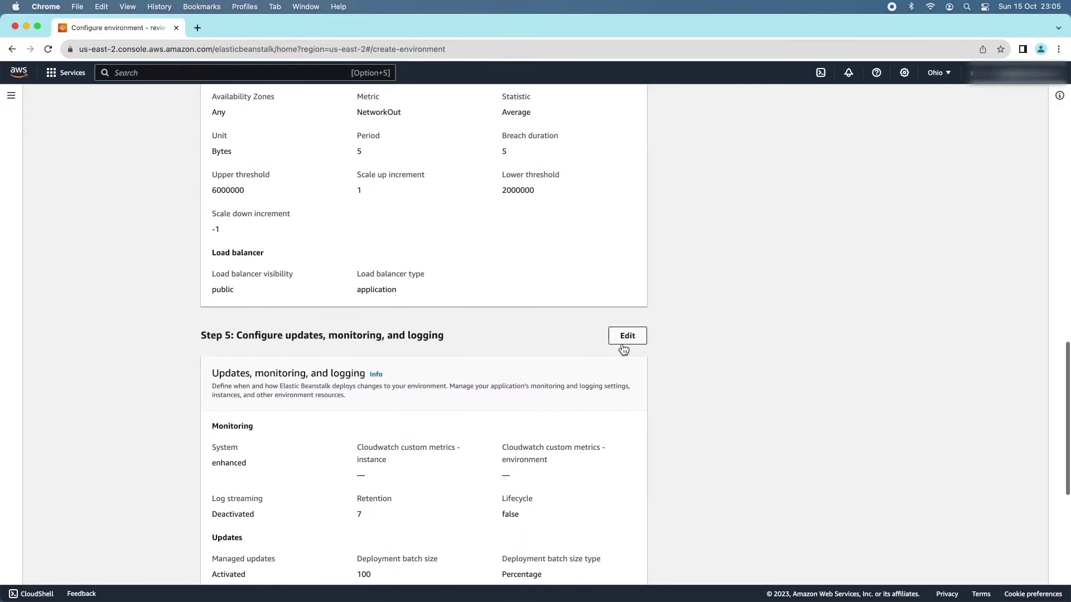
{"action": "scroll", "coordinate": [457, 421], "scroll_direction": "up", "scroll_amount": 5}
{"action": "scroll", "coordinate": [501, 427], "scroll_direction": "up", "scroll_amount": 2}
{"action": "scroll", "coordinate": [586, 345], "scroll_direction": "down", "scroll_amount": 3}
{"action": "scroll", "coordinate": [641, 268], "scroll_direction": "up", "scroll_amount": 9}
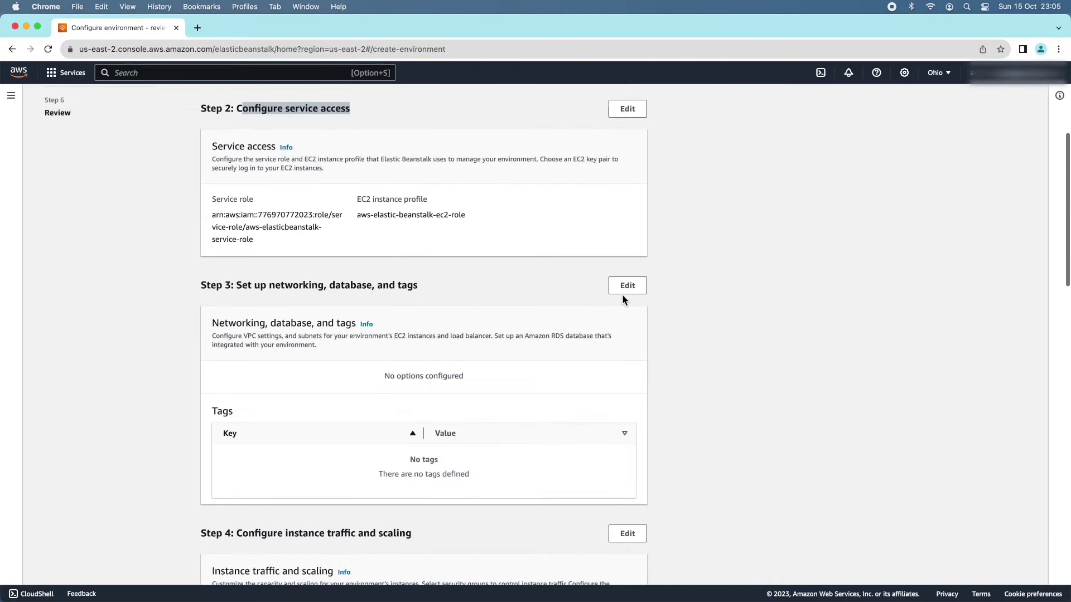
{"action": "scroll", "coordinate": [622, 294], "scroll_direction": "down", "scroll_amount": 15}
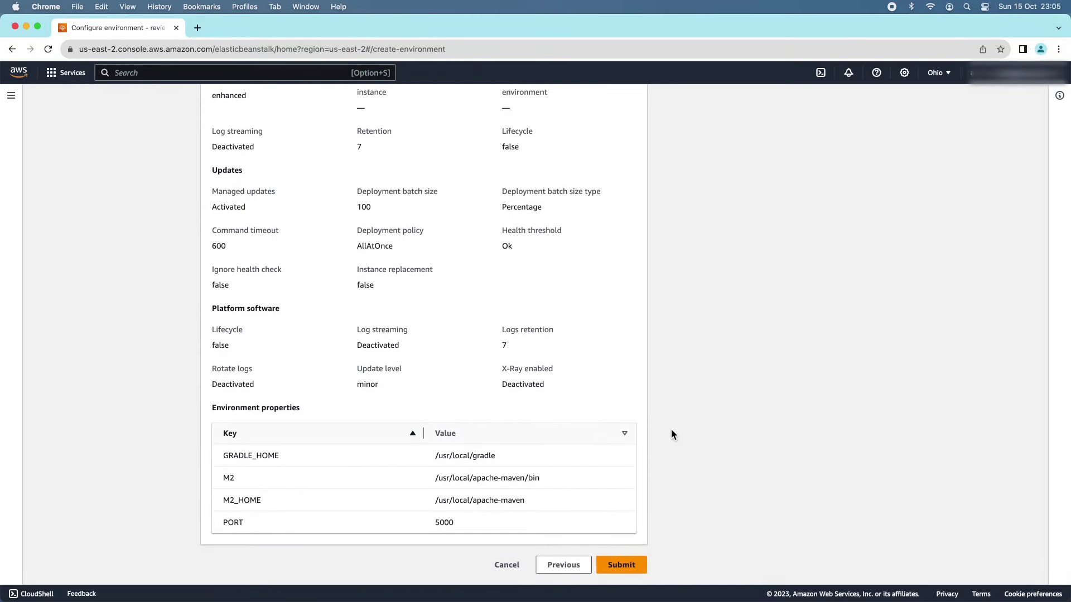
{"action": "scroll", "coordinate": [580, 410], "scroll_direction": "up", "scroll_amount": 12}
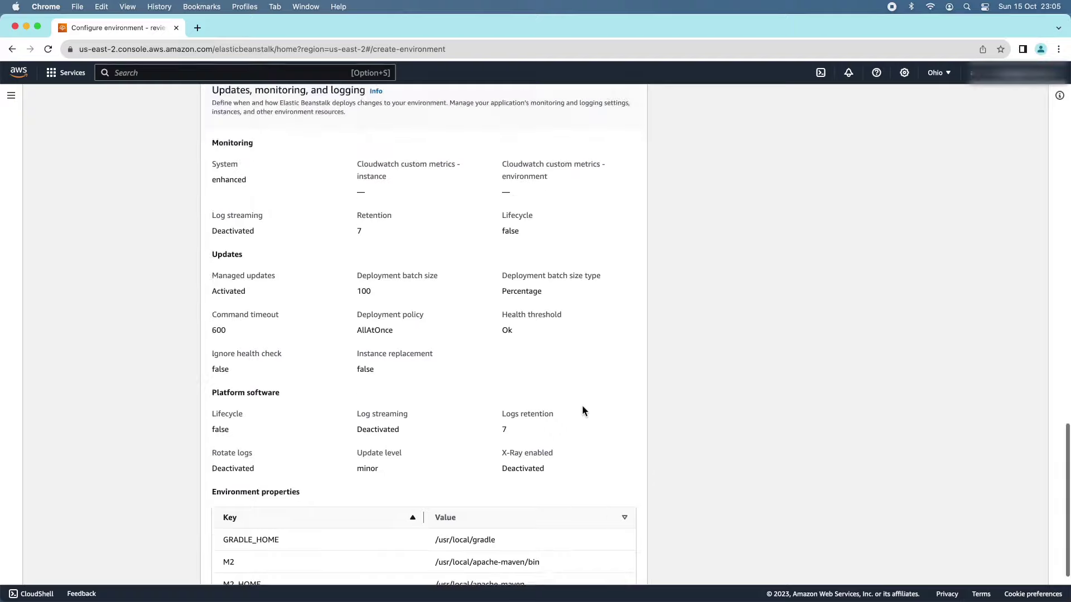
{"action": "scroll", "coordinate": [582, 413], "scroll_direction": "down", "scroll_amount": 12}
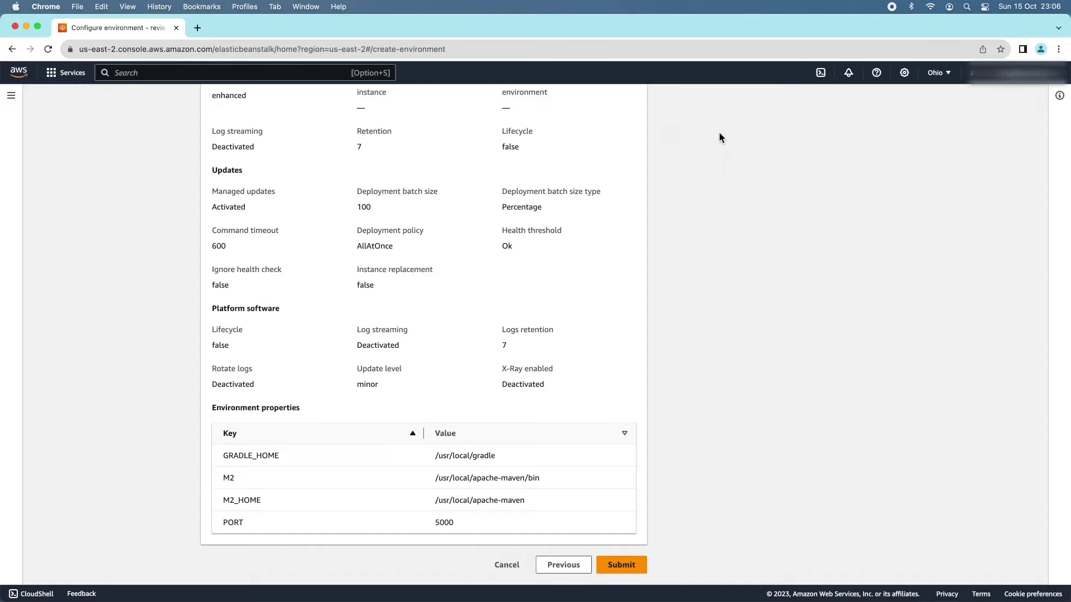
- Submit the reviewed configuration to create the MySpringBootApp-env environment
{"action": "scroll", "coordinate": [708, 257], "scroll_direction": "up", "scroll_amount": 10}
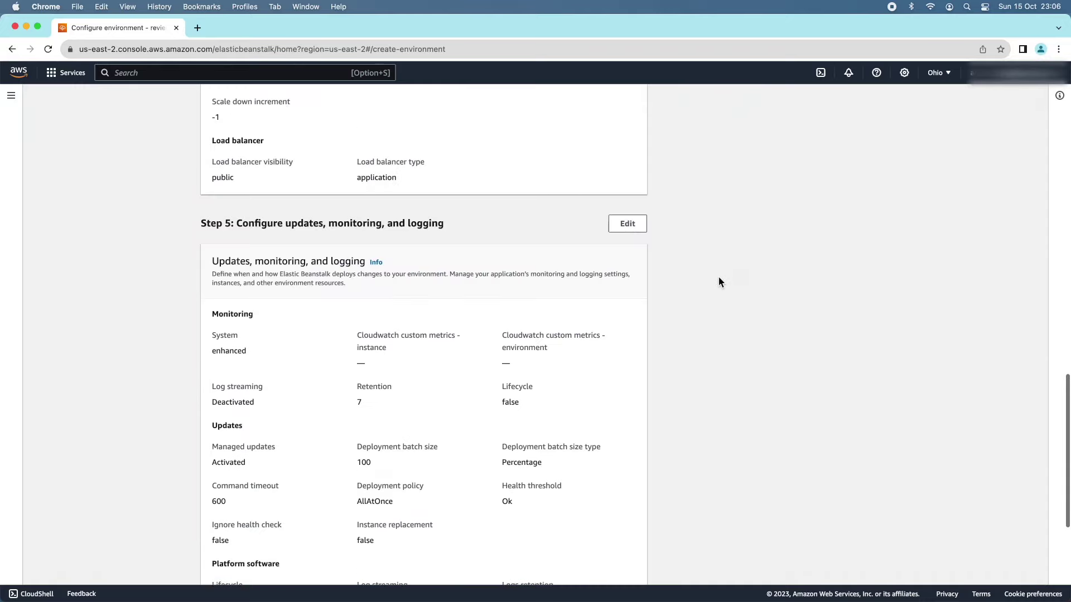
{"action": "scroll", "coordinate": [718, 277], "scroll_direction": "down", "scroll_amount": 2}
{"action": "scroll", "coordinate": [714, 290], "scroll_direction": "up", "scroll_amount": 10}
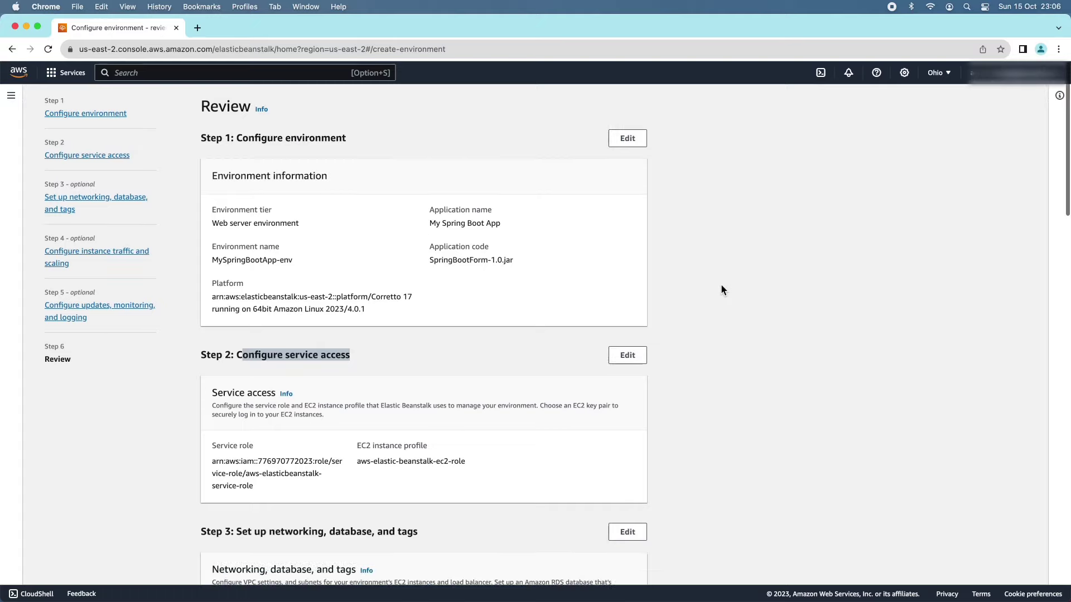
{"action": "scroll", "coordinate": [721, 287], "scroll_direction": "down", "scroll_amount": 20}
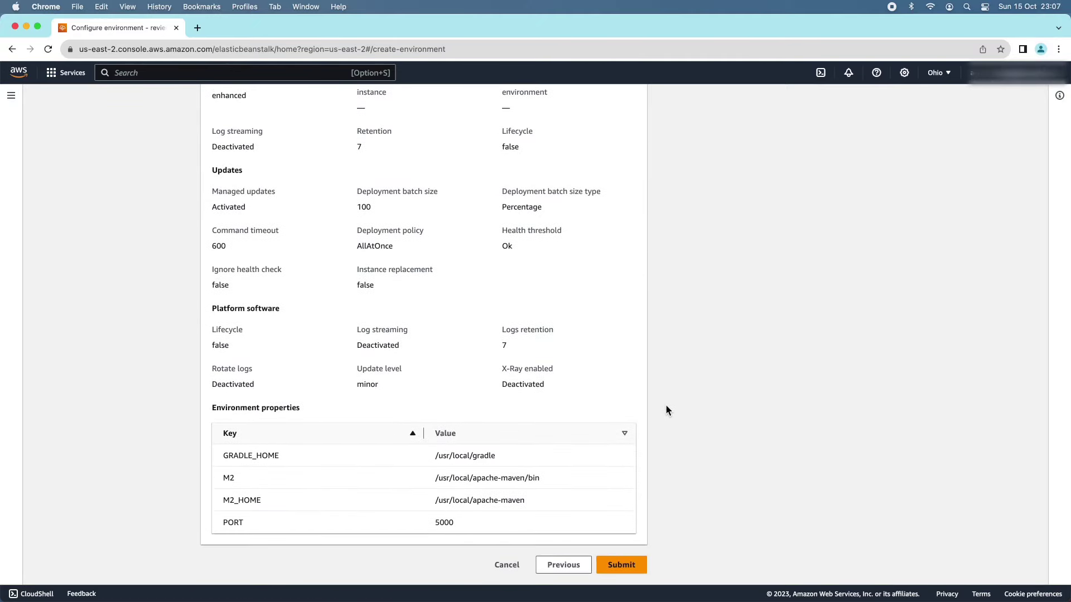
{"action": "left_click", "coordinate": [620, 565]}
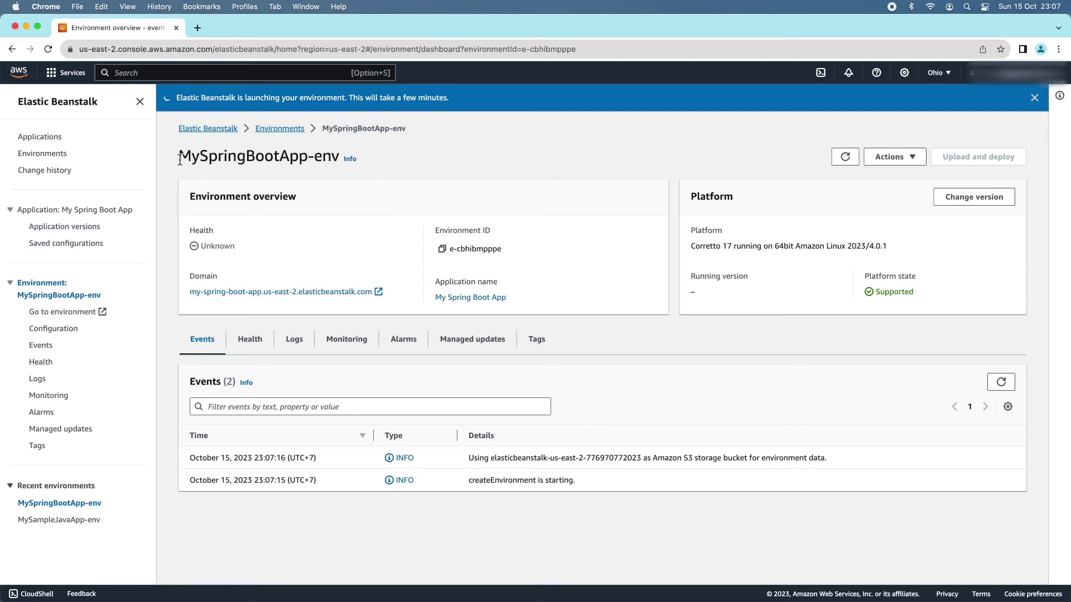
- Follow the environment's launch by examining its name, health, running version and the deployment messages in the event list
{"action": "left_click_drag", "start_coordinate": [180, 159], "coordinate": [310, 158]}
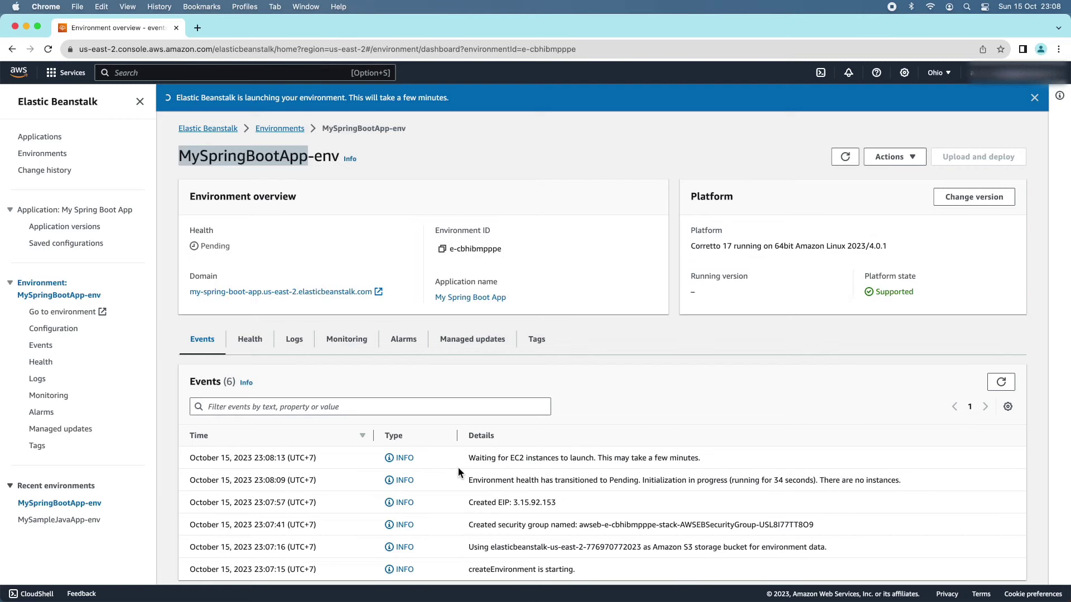
{"action": "scroll", "coordinate": [458, 470], "scroll_direction": "down", "scroll_amount": 1}
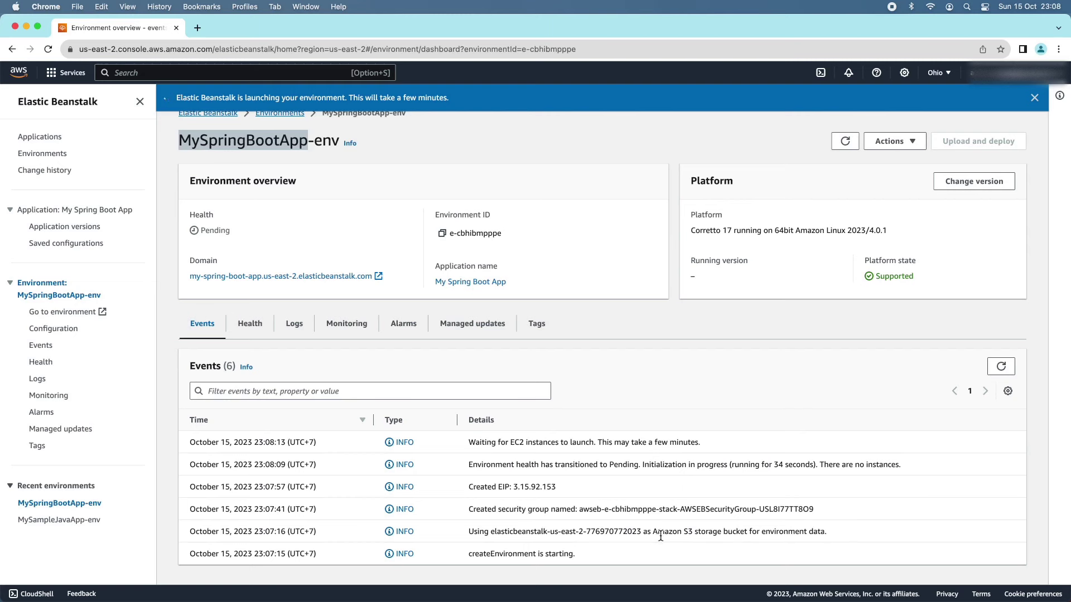
{"action": "left_click_drag", "start_coordinate": [654, 535], "coordinate": [827, 537]}
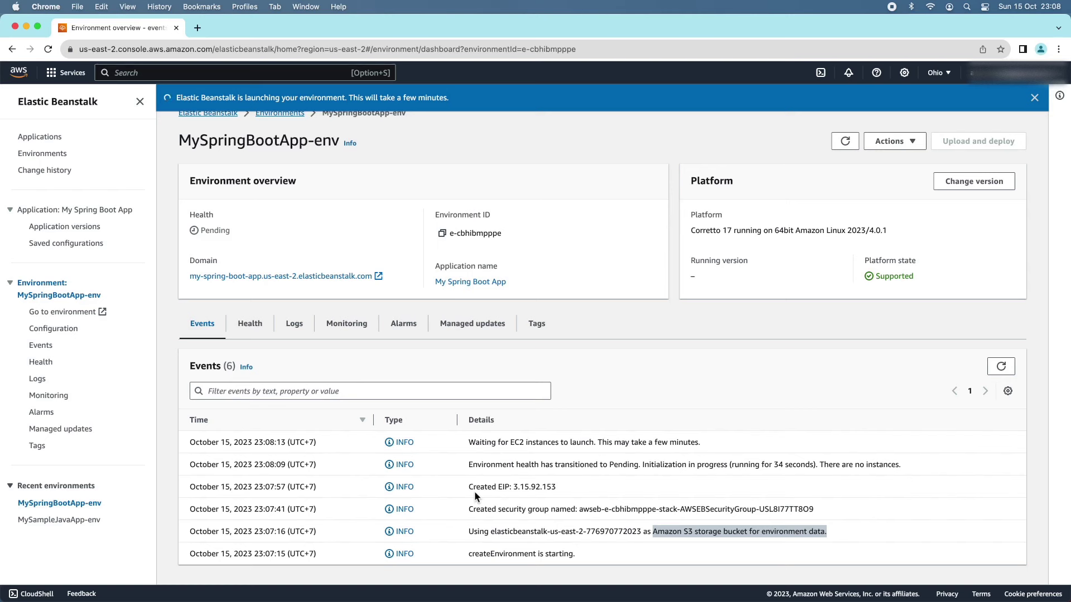
{"action": "left_click_drag", "start_coordinate": [469, 444], "coordinate": [602, 444]}
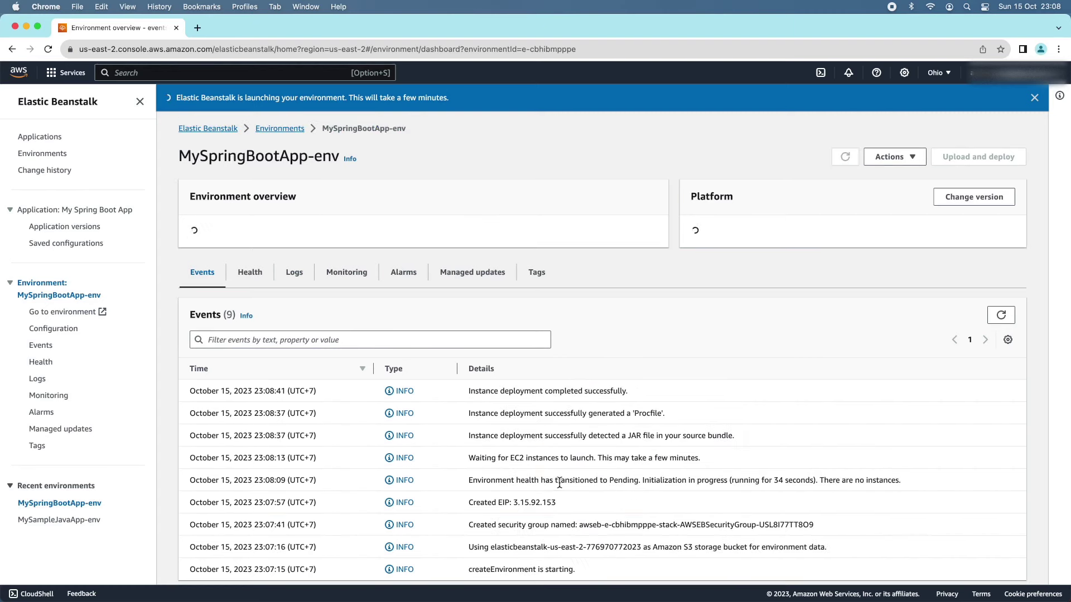
{"action": "left_click_drag", "start_coordinate": [466, 457], "coordinate": [634, 464]}
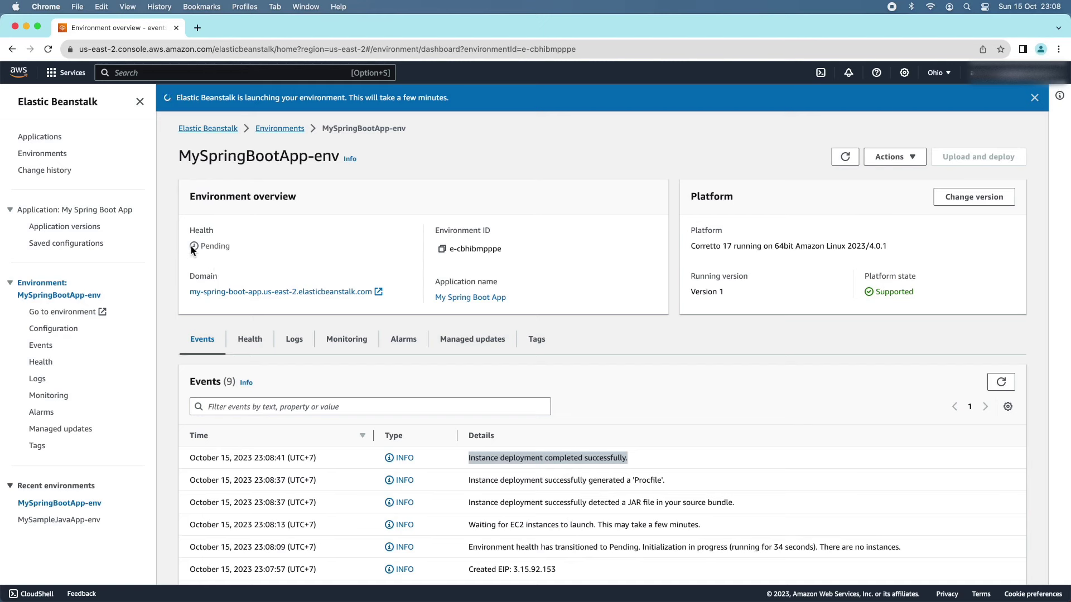
{"action": "double_click", "coordinate": [213, 246]}
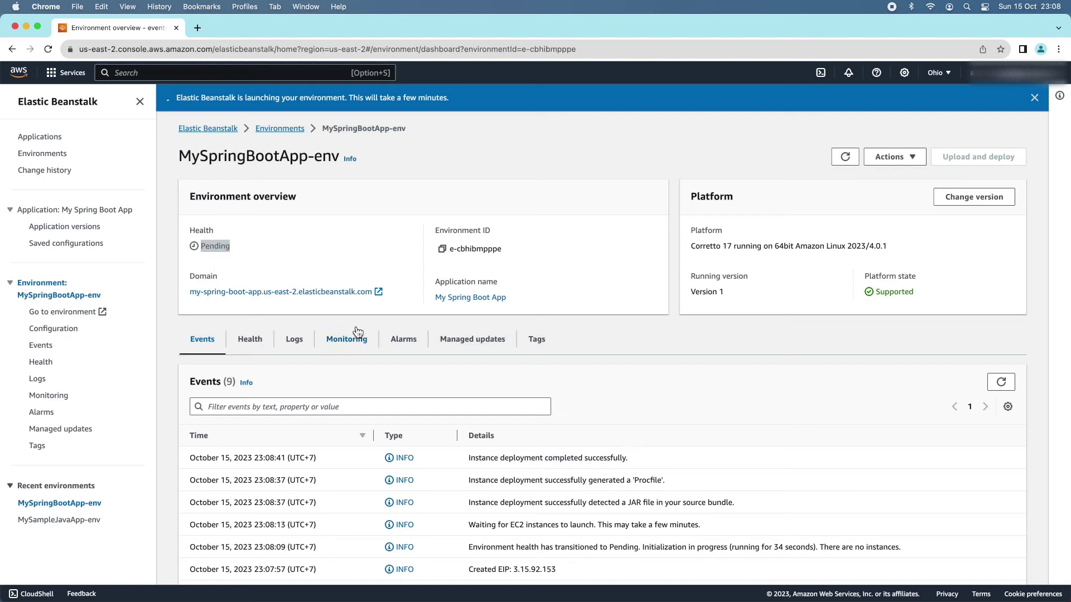
{"action": "left_click_drag", "start_coordinate": [479, 503], "coordinate": [732, 505]}
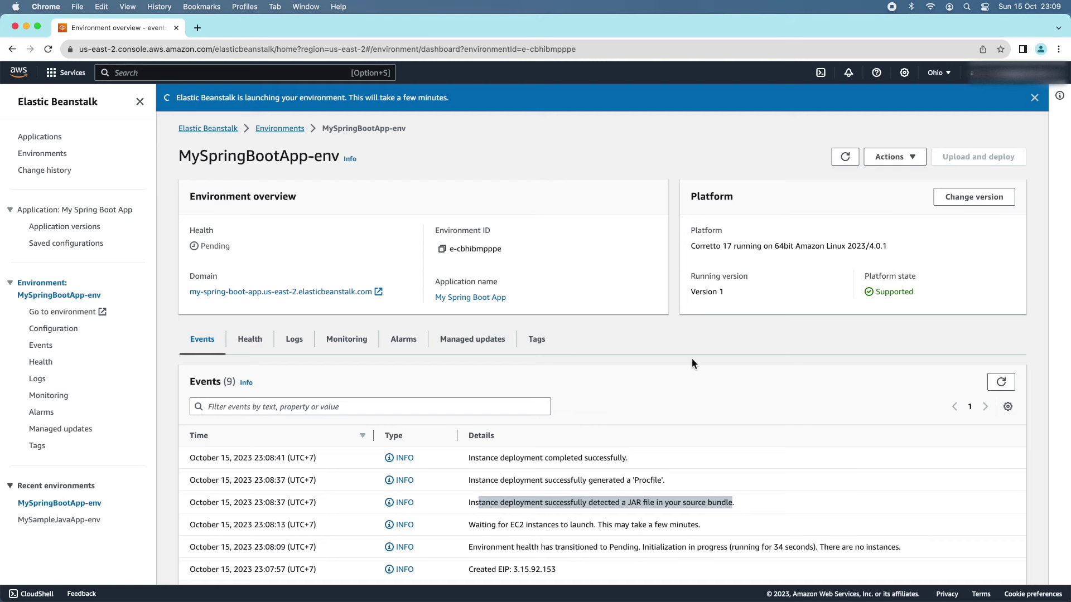
{"action": "left_click_drag", "start_coordinate": [691, 291], "coordinate": [779, 292]}
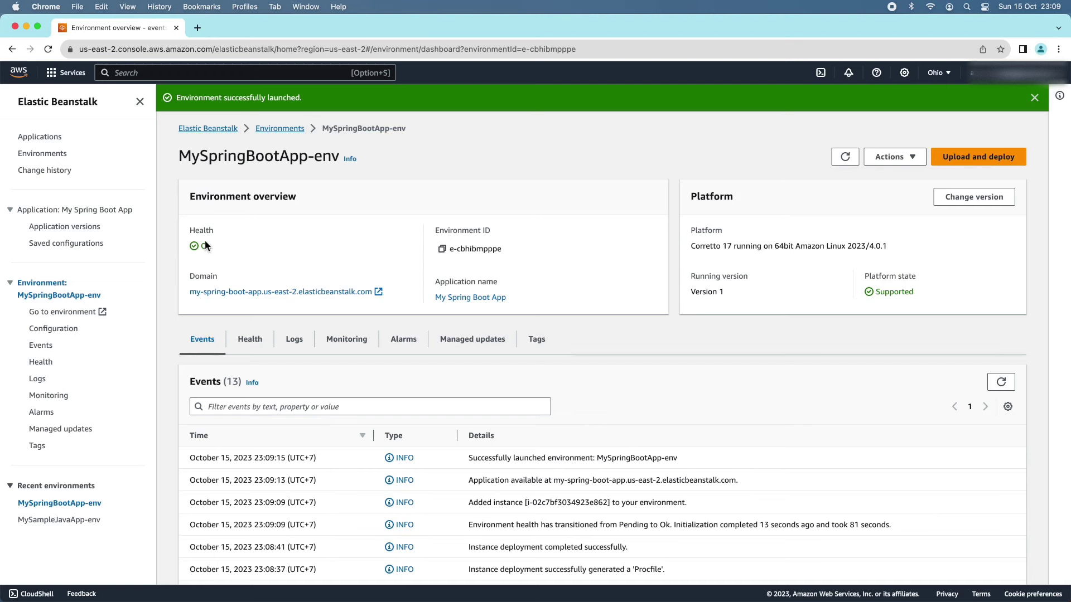
- Check the launched environment's health status and its latest events about application availability and launch
{"action": "left_click_drag", "start_coordinate": [222, 246], "coordinate": [168, 246]}
{"action": "scroll", "coordinate": [468, 301], "scroll_direction": "down", "scroll_amount": 3}
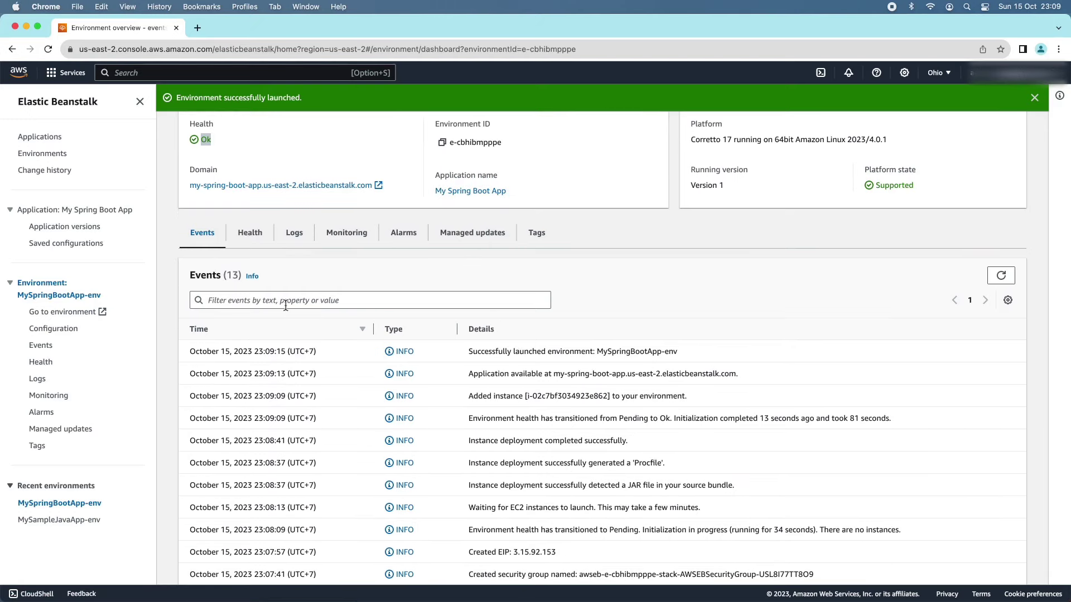
{"action": "scroll", "coordinate": [491, 379], "scroll_direction": "down", "scroll_amount": 1}
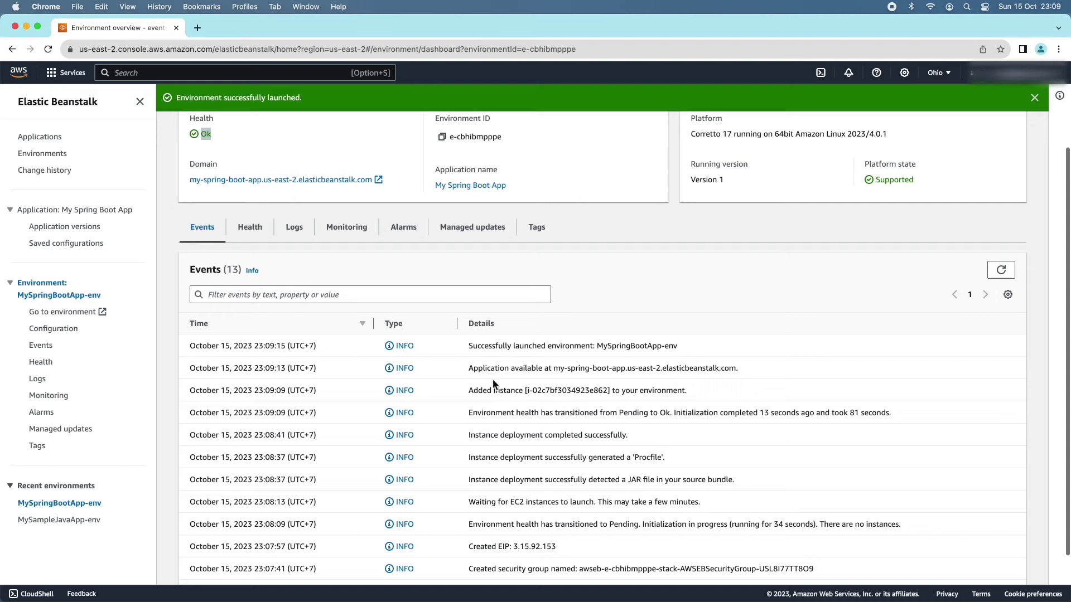
{"action": "left_click_drag", "start_coordinate": [467, 370], "coordinate": [621, 371]}
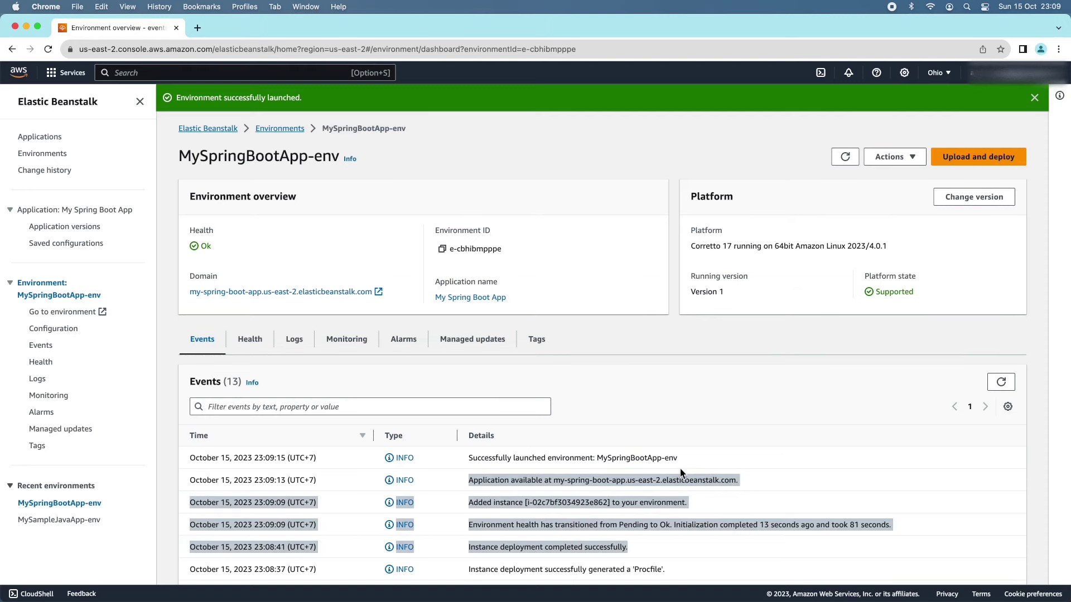
{"action": "left_click", "coordinate": [469, 459]}
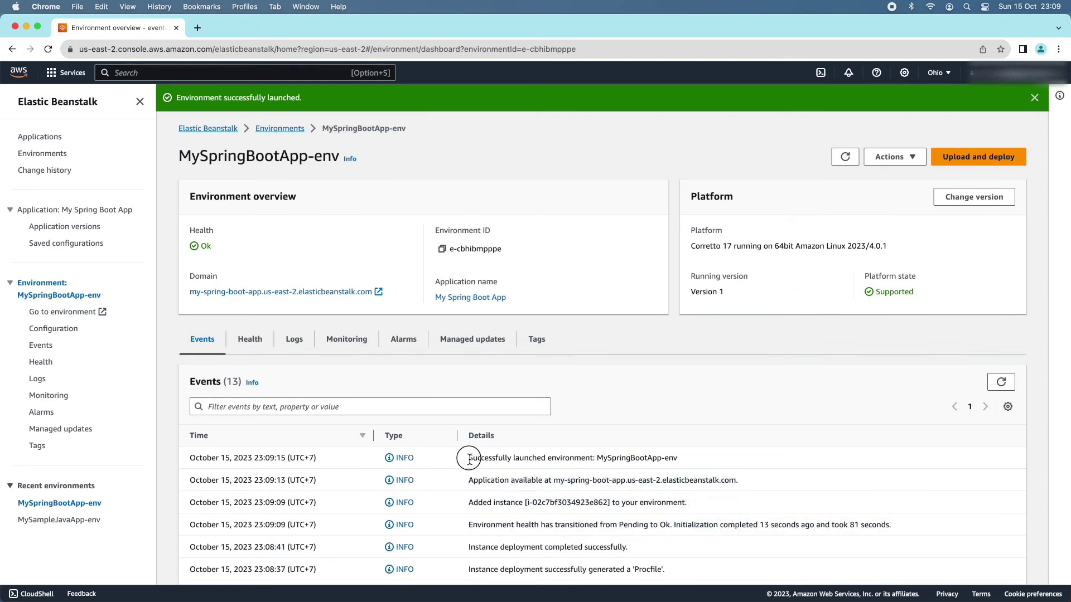
{"action": "left_click_drag", "start_coordinate": [469, 459], "coordinate": [681, 460]}
- Test the deployed application at the environment's domain, close that page, and recheck the environment's event list
{"action": "left_click", "coordinate": [365, 293]}
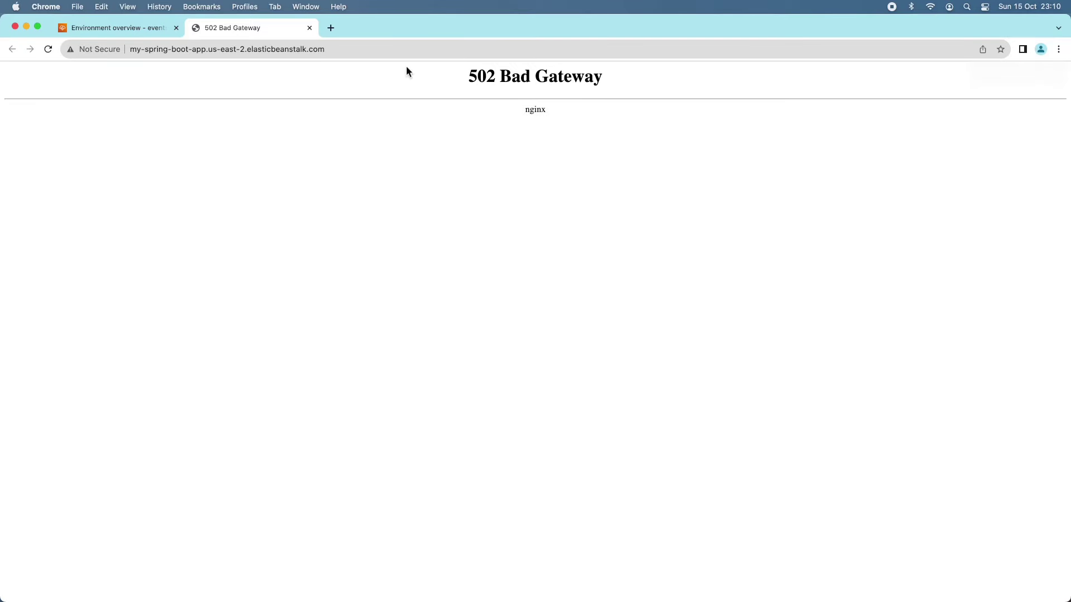
{"action": "left_click", "coordinate": [309, 28]}
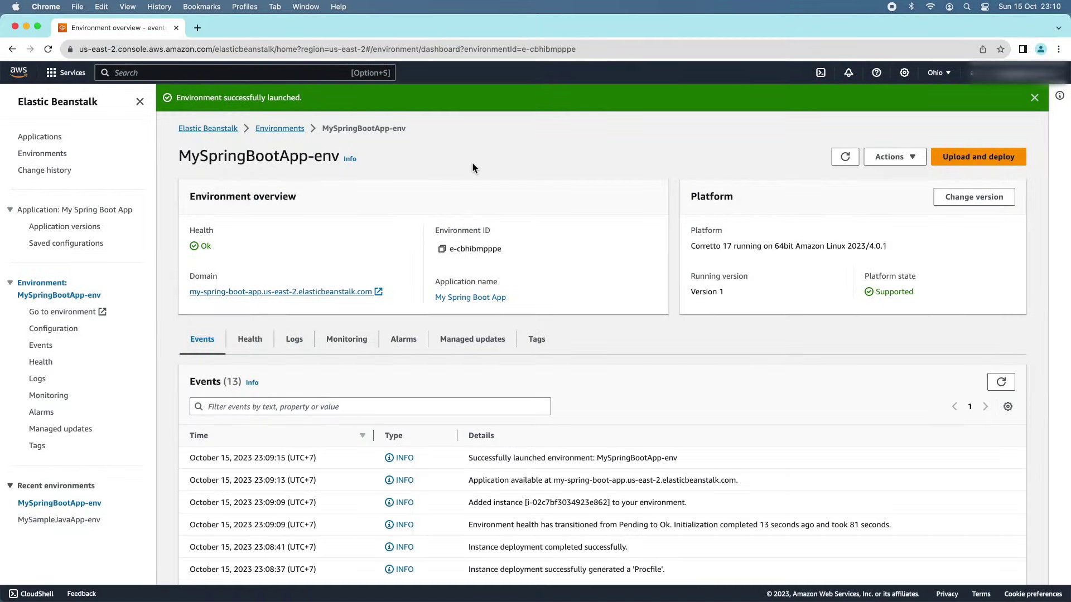
{"action": "scroll", "coordinate": [634, 338], "scroll_direction": "down", "scroll_amount": 5}
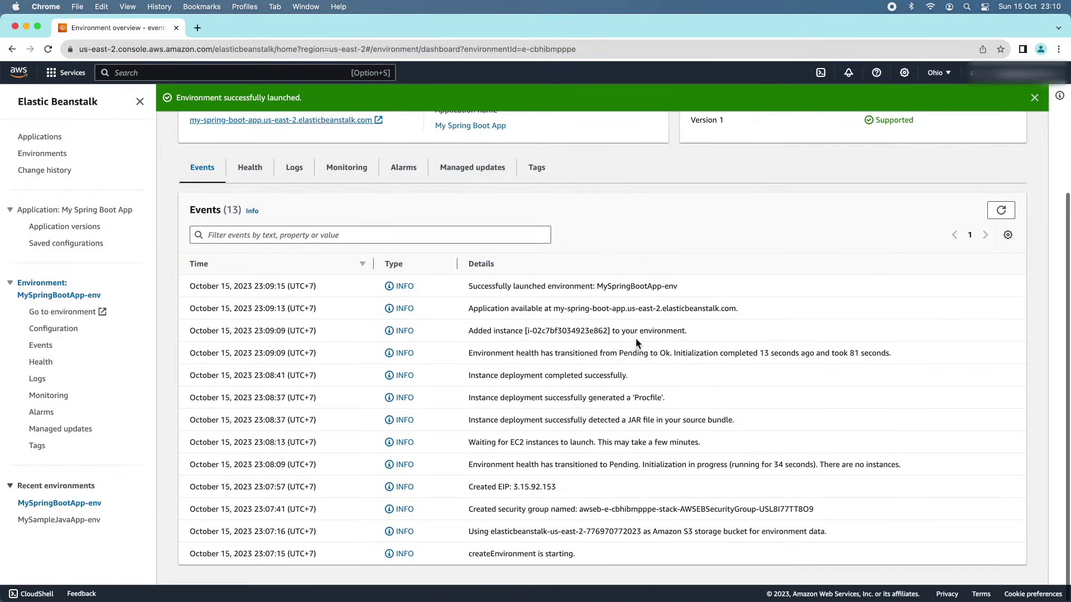
{"action": "scroll", "coordinate": [625, 335], "scroll_direction": "up", "scroll_amount": 5}
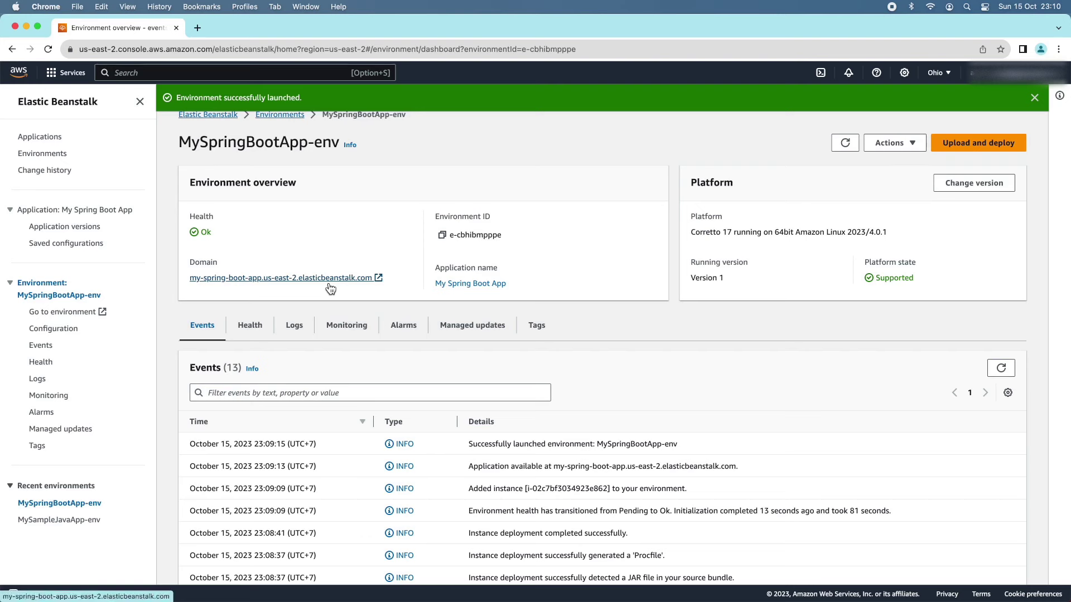
- Request the last 100 lines of the environment's logs and open the retrieved log file
{"action": "scroll", "coordinate": [337, 283], "scroll_direction": "down", "scroll_amount": 1}
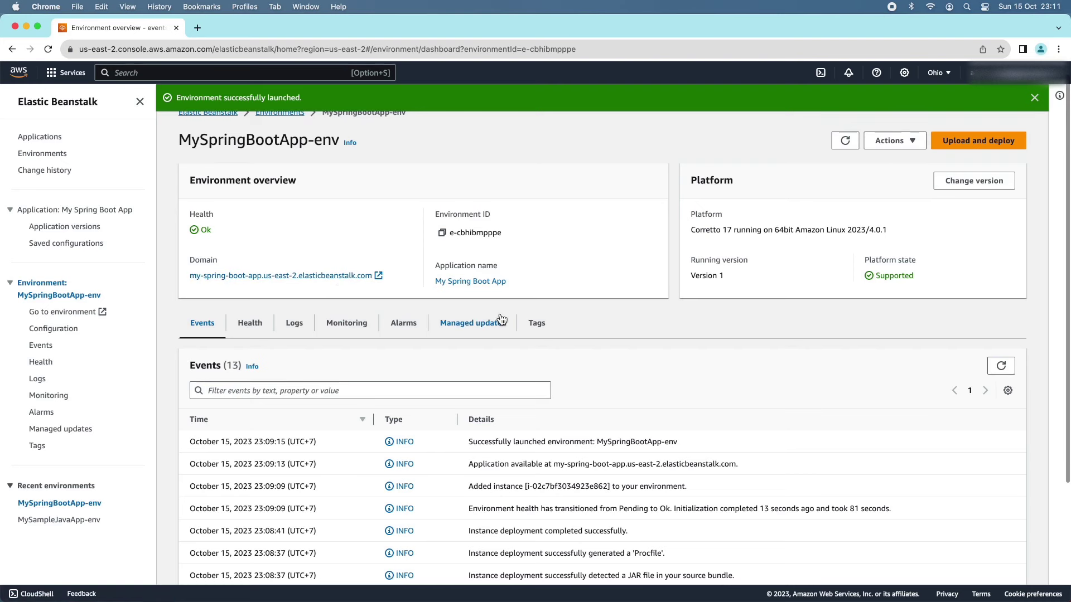
{"action": "left_click", "coordinate": [295, 329]}
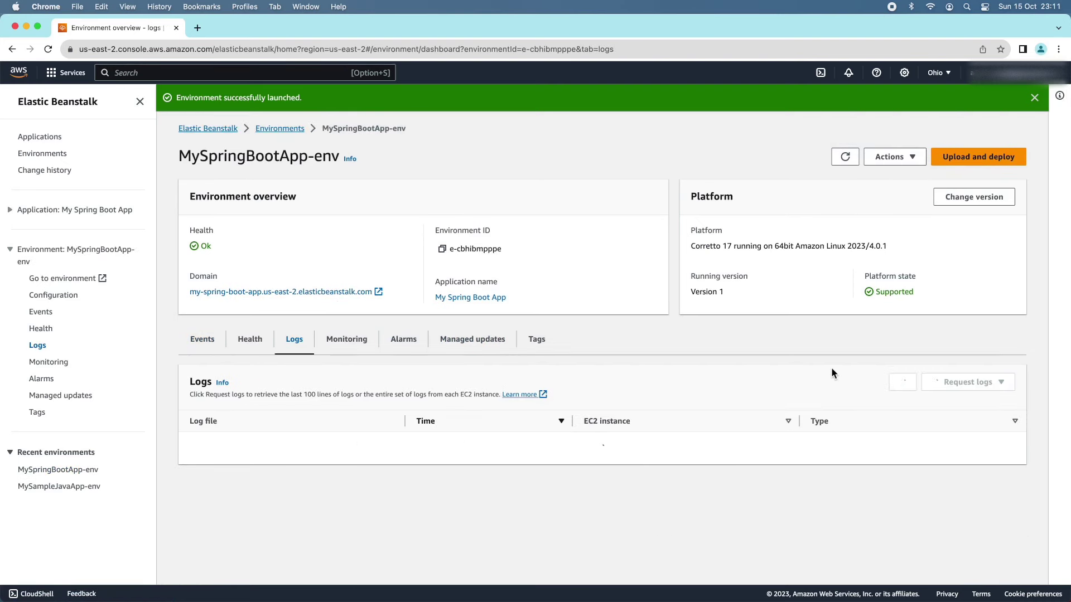
{"action": "left_click", "coordinate": [983, 397]}
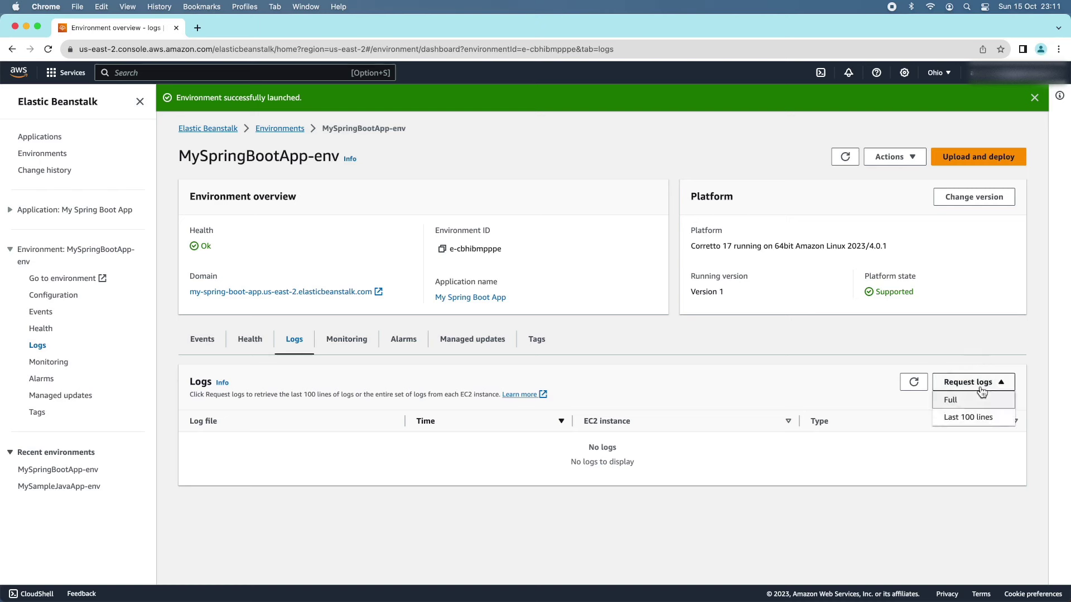
{"action": "left_click", "coordinate": [968, 419]}
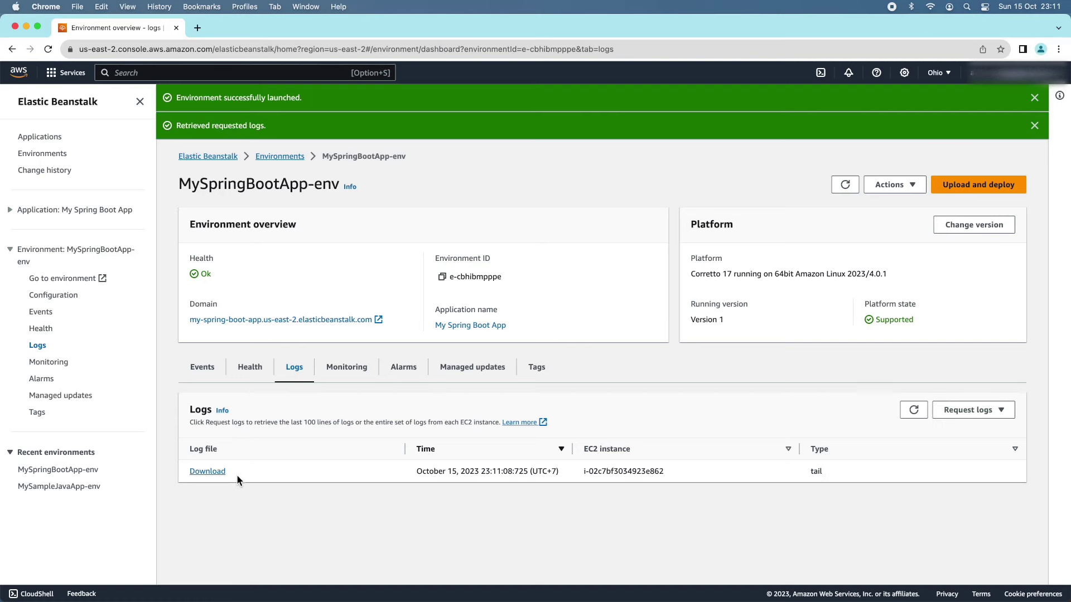
{"action": "left_click", "coordinate": [210, 473]}
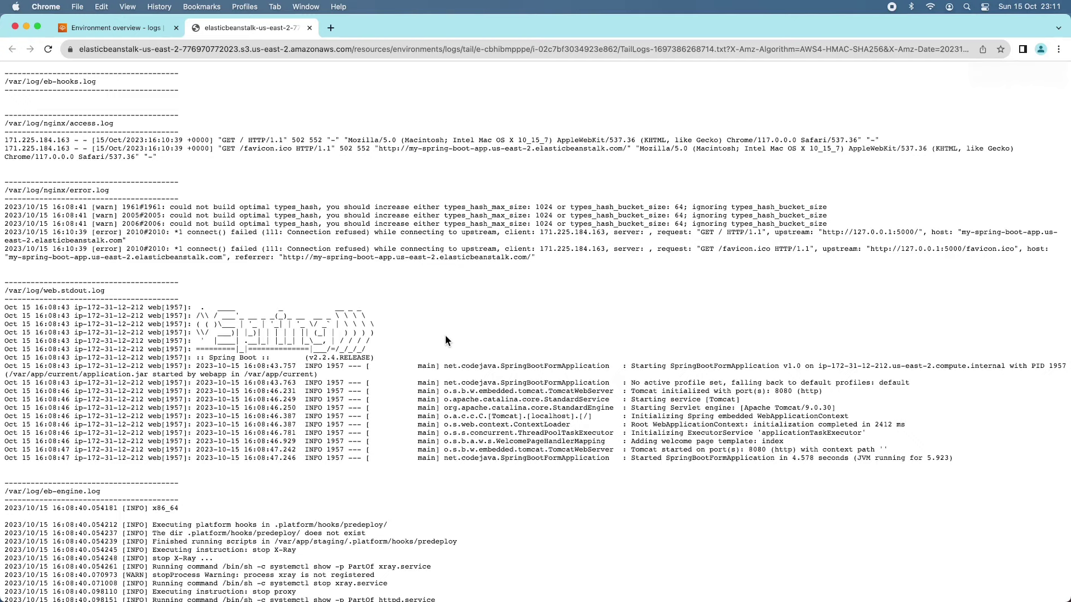
- Examine the log file for the Tomcat port, the SpringBootFormApplication startup messages and the eb-engine deployment entries
{"action": "scroll", "coordinate": [450, 337], "scroll_direction": "down", "scroll_amount": 5}
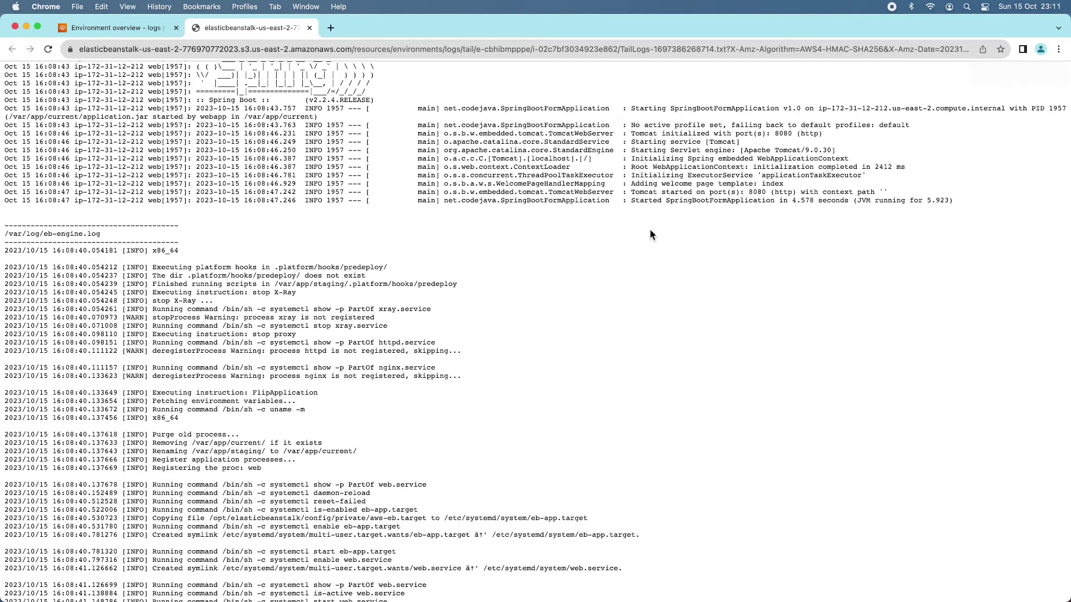
{"action": "scroll", "coordinate": [633, 198], "scroll_direction": "down", "scroll_amount": 1}
{"action": "left_click_drag", "start_coordinate": [631, 192], "coordinate": [875, 188]}
{"action": "scroll", "coordinate": [744, 186], "scroll_direction": "up", "scroll_amount": 1}
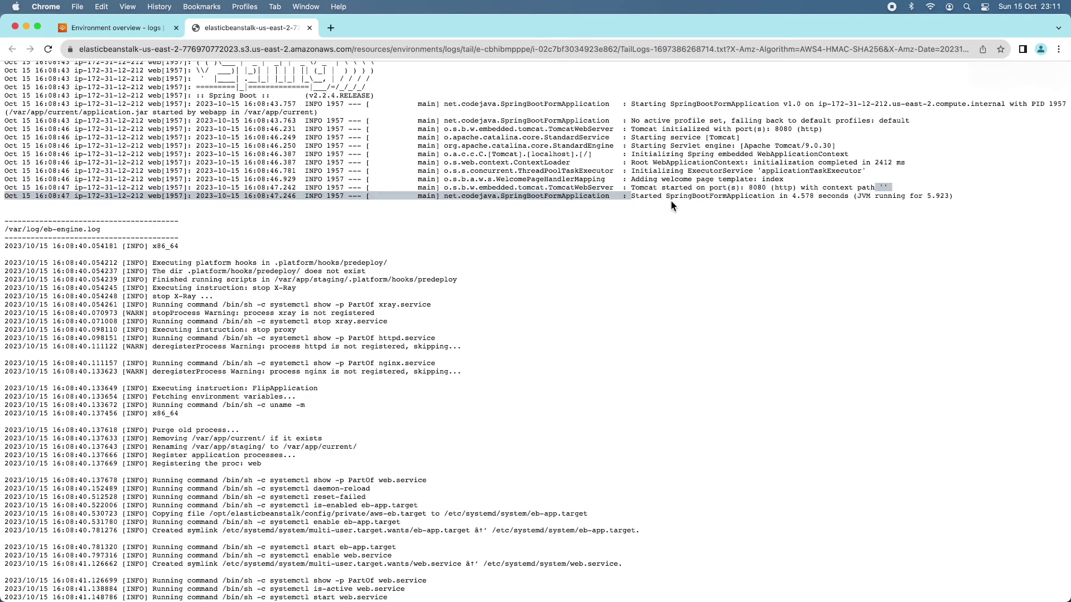
{"action": "left_click_drag", "start_coordinate": [635, 196], "coordinate": [788, 196]}
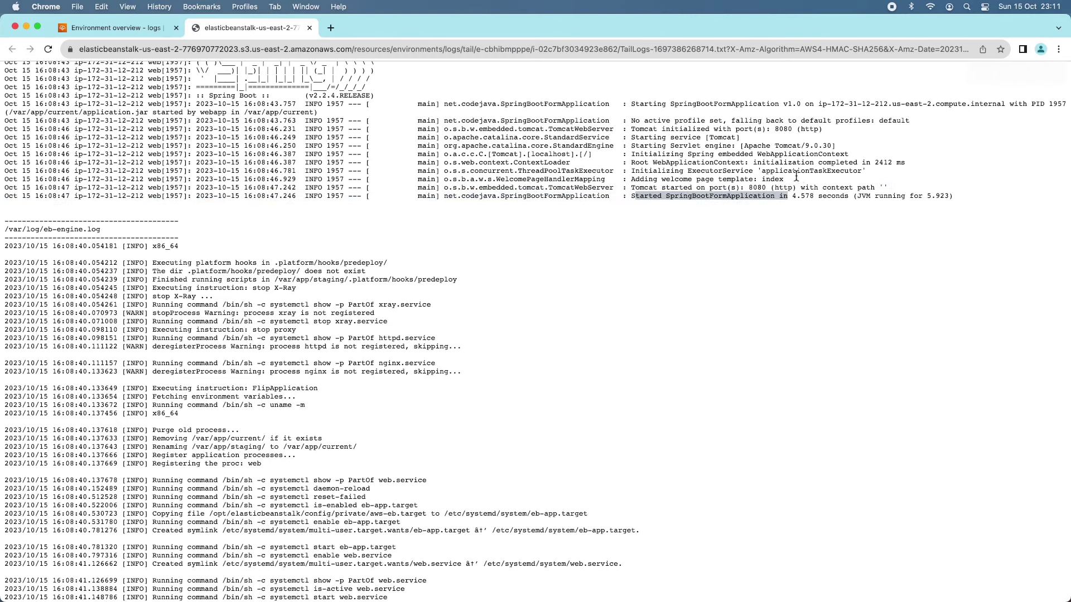
{"action": "scroll", "coordinate": [742, 250], "scroll_direction": "down", "scroll_amount": 5}
{"action": "scroll", "coordinate": [743, 252], "scroll_direction": "down", "scroll_amount": 6}
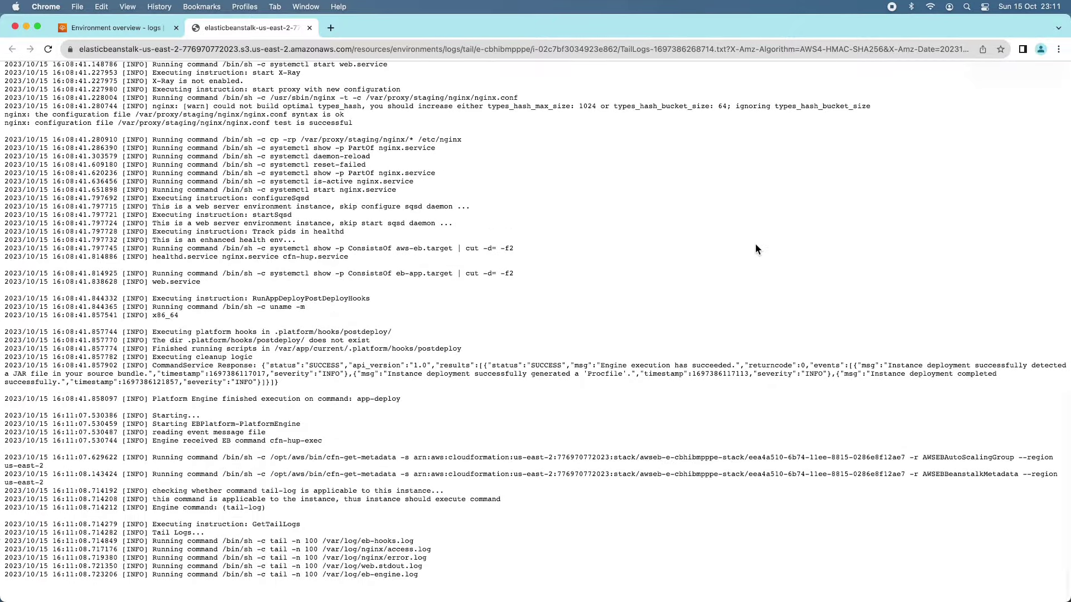
{"action": "scroll", "coordinate": [328, 337], "scroll_direction": "up", "scroll_amount": 1}
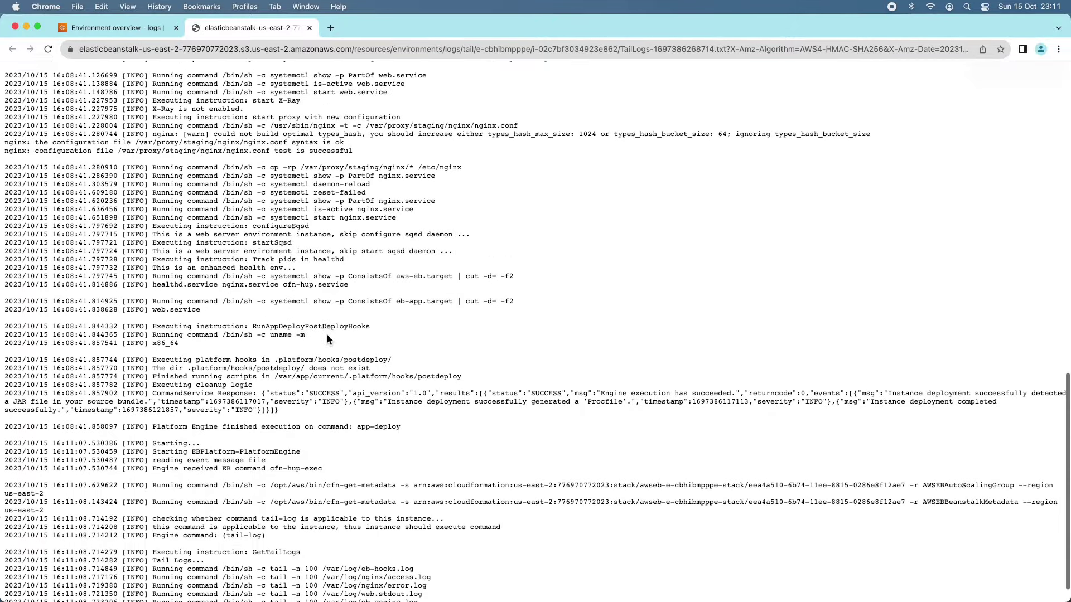
- Review the nginx proxy and web service startup entries in the log file
{"action": "scroll", "coordinate": [328, 338], "scroll_direction": "up", "scroll_amount": 2}
{"action": "scroll", "coordinate": [327, 339], "scroll_direction": "up", "scroll_amount": 6}
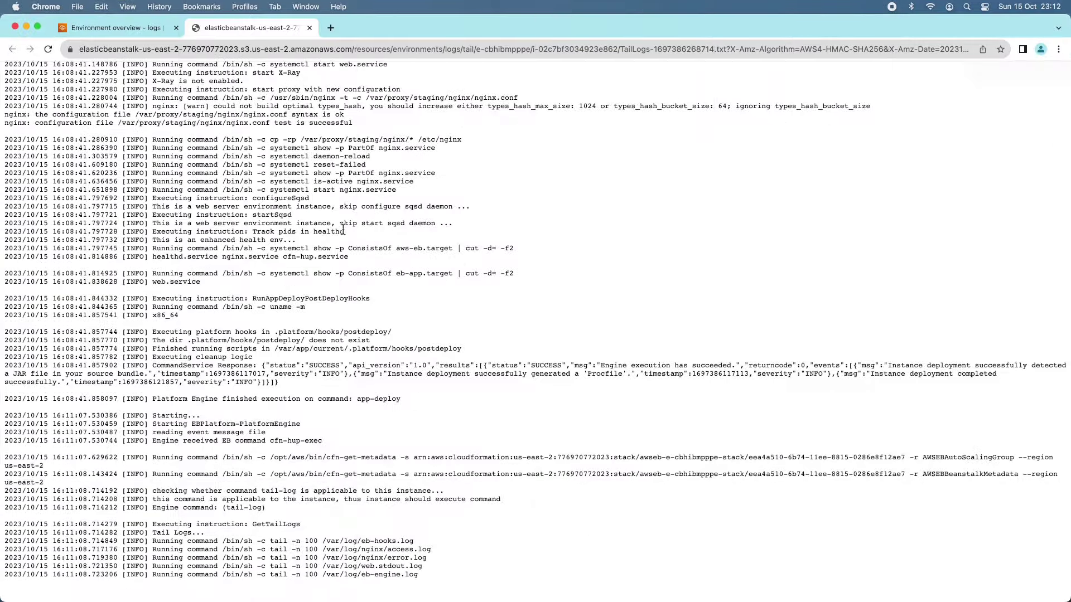
{"action": "scroll", "coordinate": [426, 180], "scroll_direction": "up", "scroll_amount": 1}
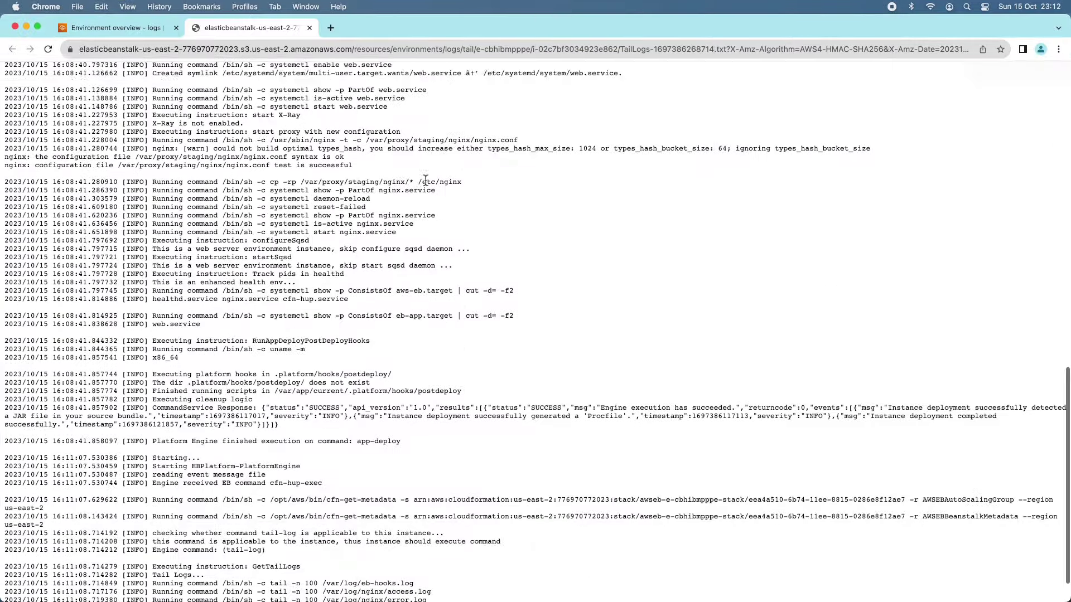
{"action": "scroll", "coordinate": [426, 180], "scroll_direction": "up", "scroll_amount": 15}
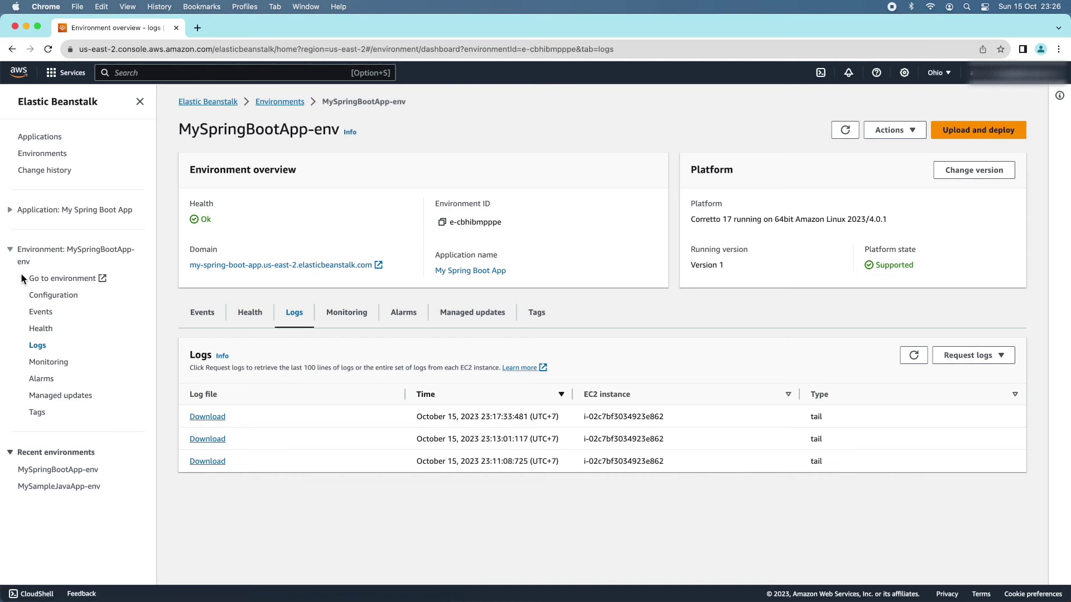
- Rename the PORT environment property to SERVER_PORT in the environment's updates, monitoring and logging configuration and apply the change
{"action": "left_click", "coordinate": [60, 296]}
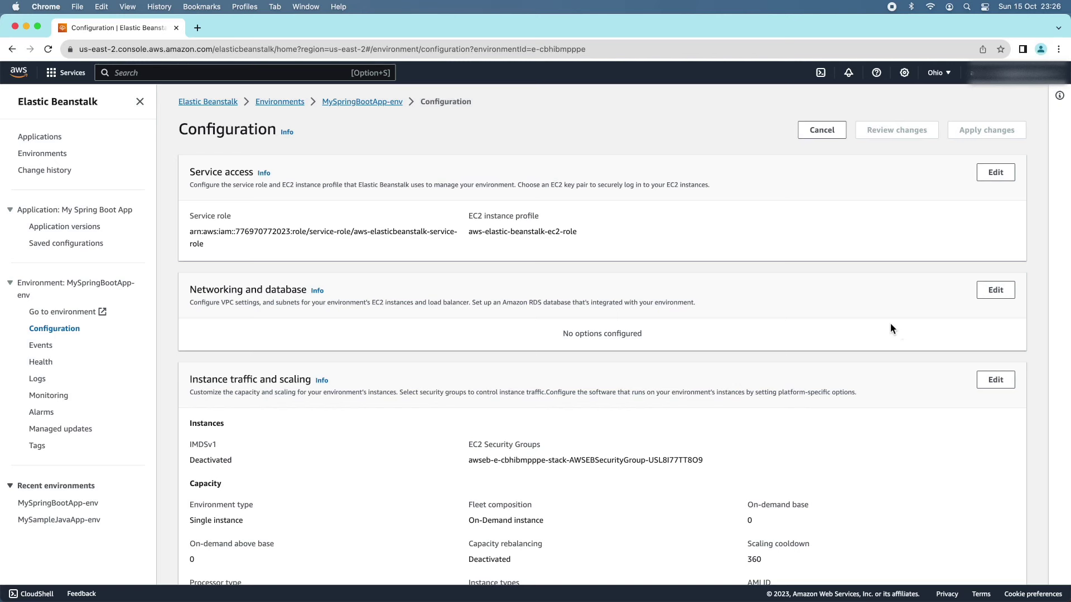
{"action": "scroll", "coordinate": [890, 328], "scroll_direction": "down", "scroll_amount": 20}
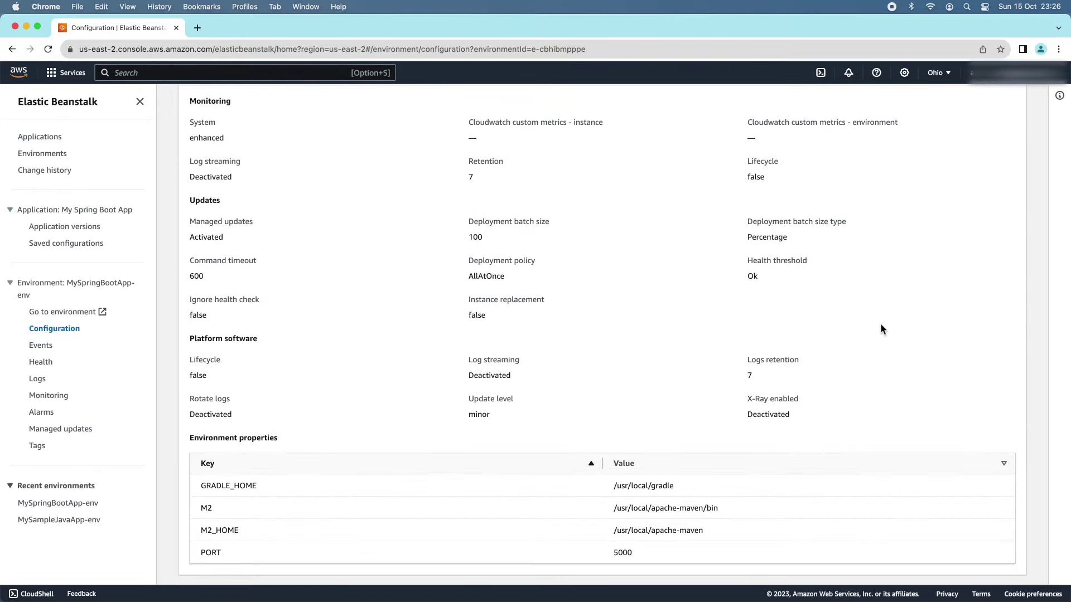
{"action": "scroll", "coordinate": [224, 422], "scroll_direction": "up", "scroll_amount": 3}
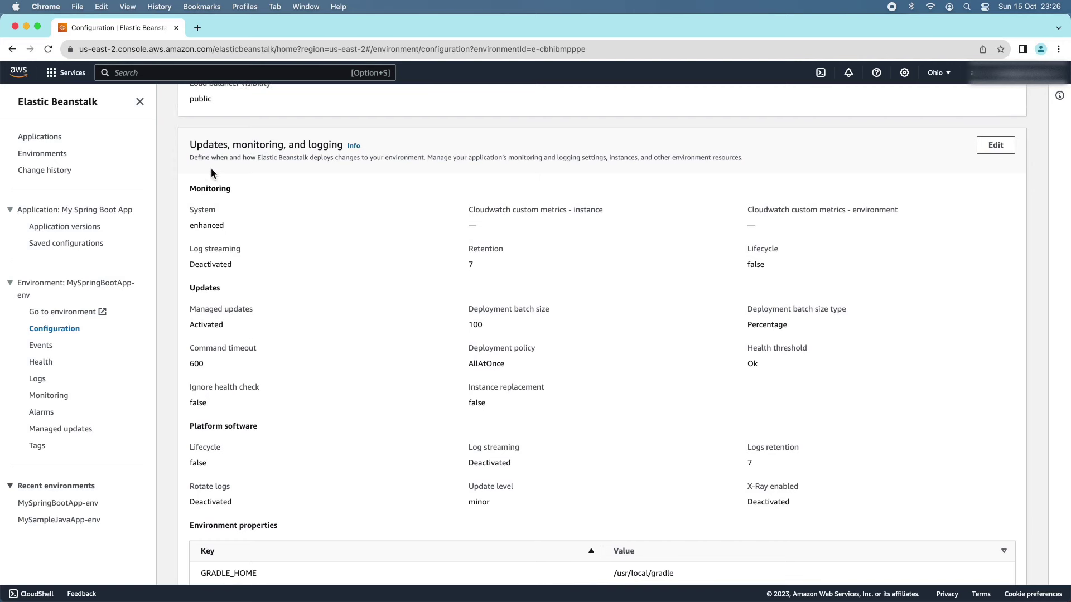
{"action": "left_click", "coordinate": [995, 146]}
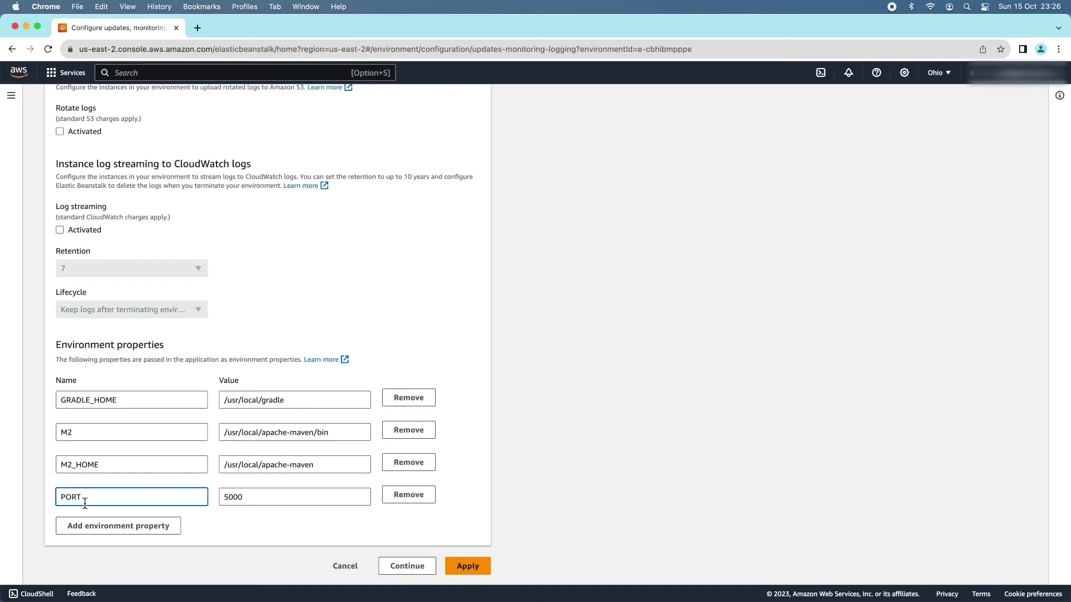
{"action": "left_click", "coordinate": [62, 498]}
{"action": "type", "text": "SERVER_"}
{"action": "left_click", "coordinate": [462, 565]}
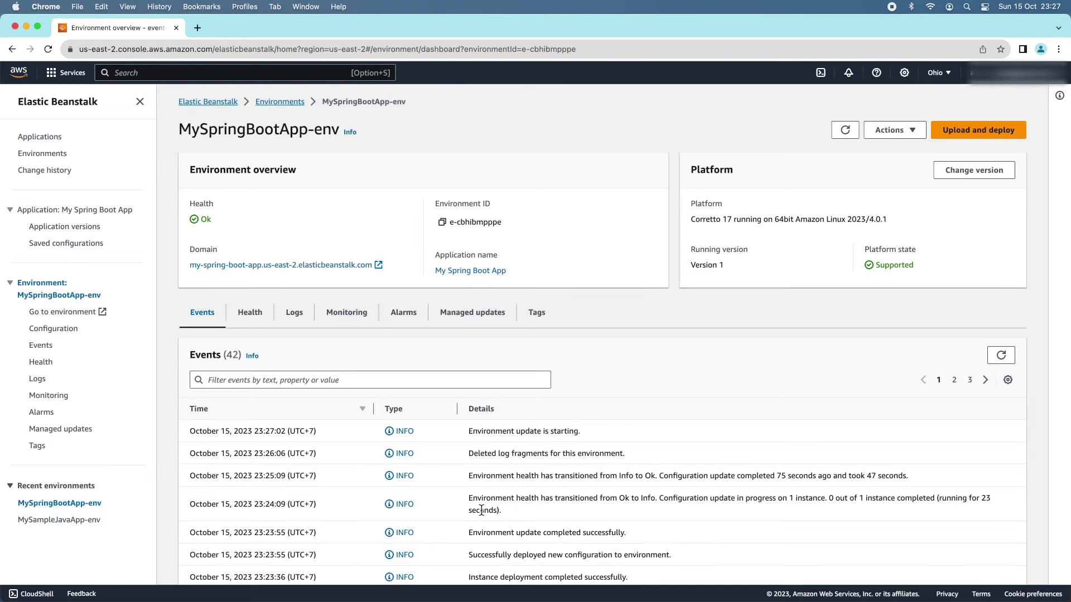
- Follow the configuration update in the environment's event list and dismiss the completion notice
{"action": "left_click_drag", "start_coordinate": [463, 429], "coordinate": [632, 434]}
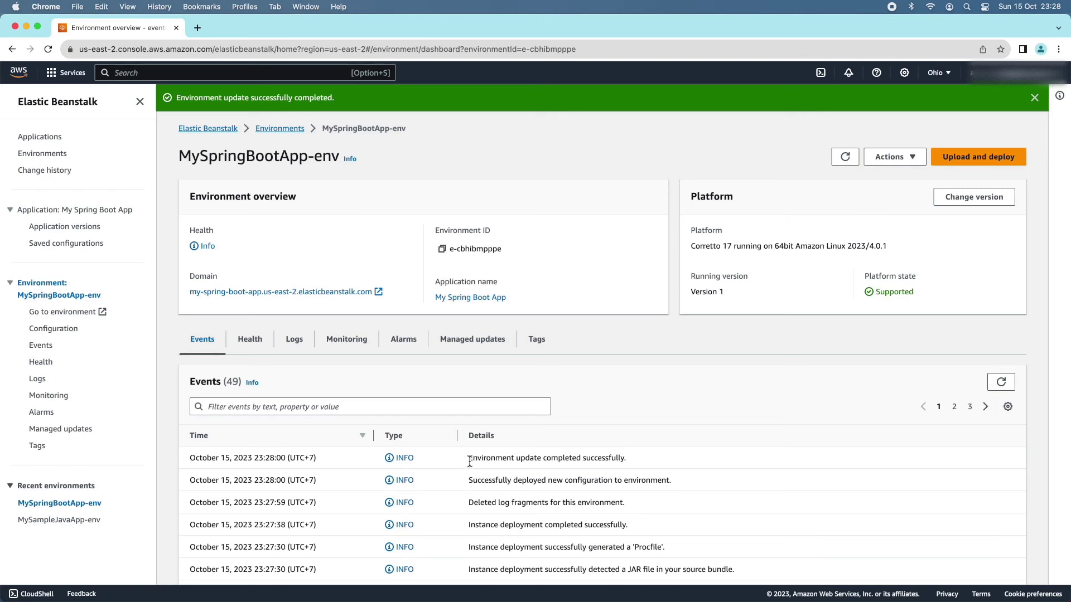
{"action": "left_click_drag", "start_coordinate": [469, 460], "coordinate": [643, 466]}
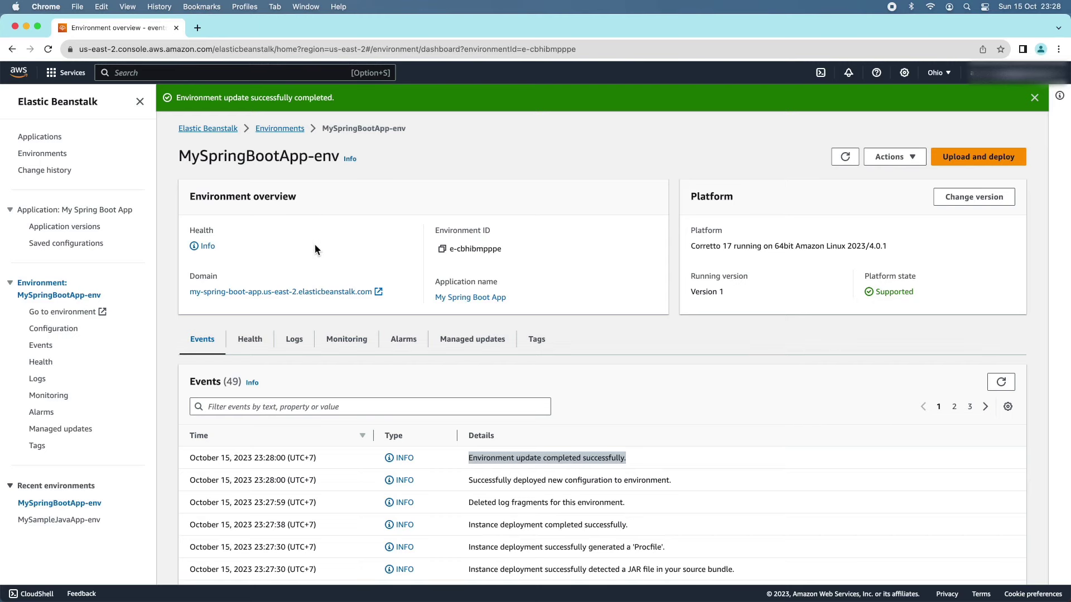
{"action": "left_click", "coordinate": [1034, 98]}
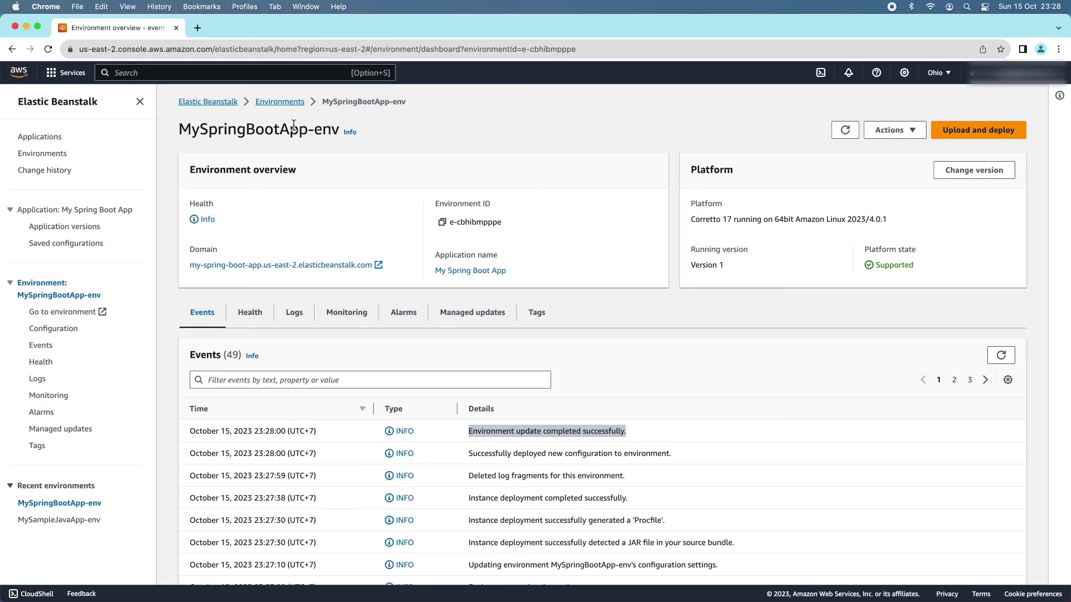
- Check MySpringBootApp-env in the environments list and examine its health causes and instance status
{"action": "left_click", "coordinate": [272, 104]}
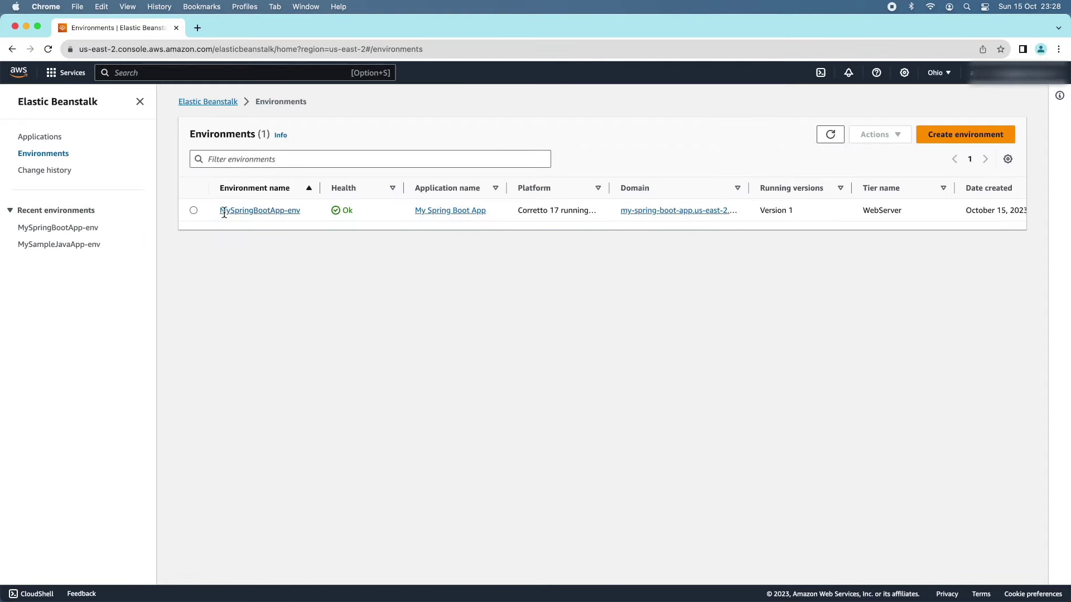
{"action": "left_click", "coordinate": [277, 212]}
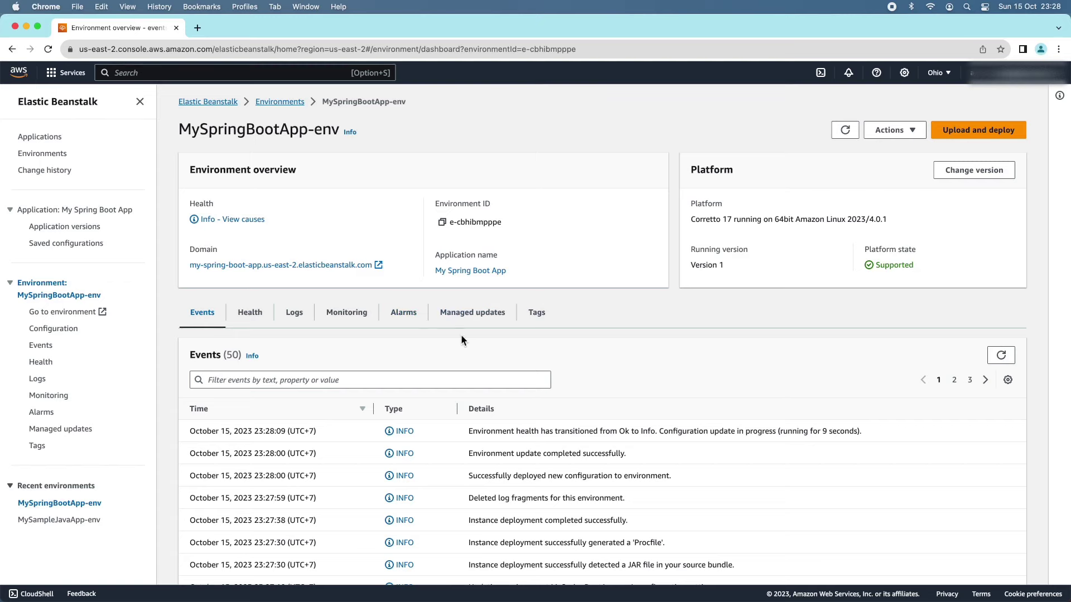
{"action": "scroll", "coordinate": [467, 338], "scroll_direction": "down", "scroll_amount": 1}
{"action": "left_click", "coordinate": [244, 219]}
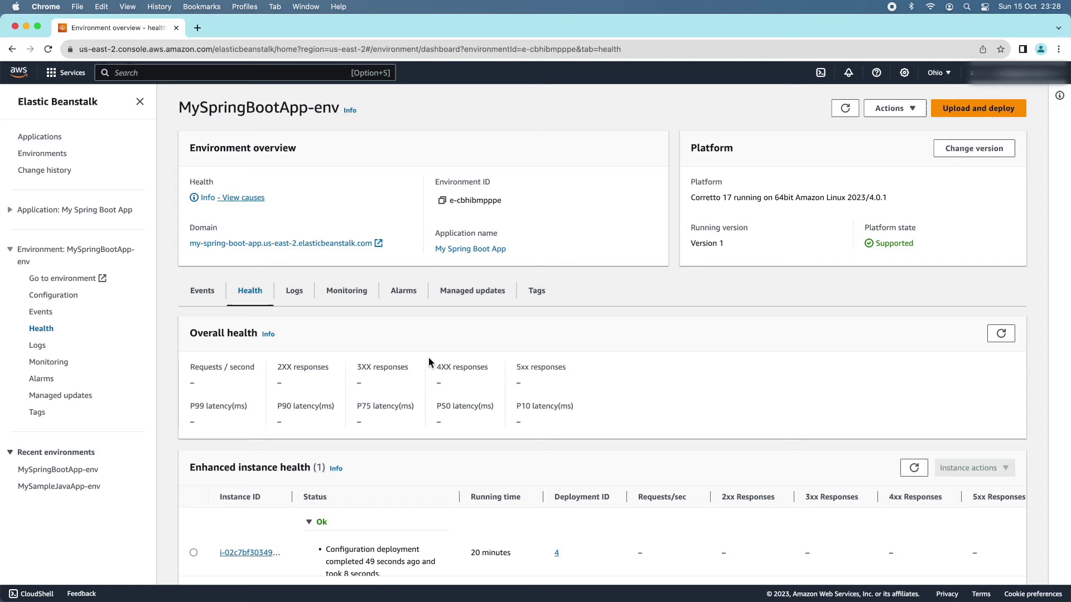
{"action": "scroll", "coordinate": [430, 361], "scroll_direction": "down", "scroll_amount": 2}
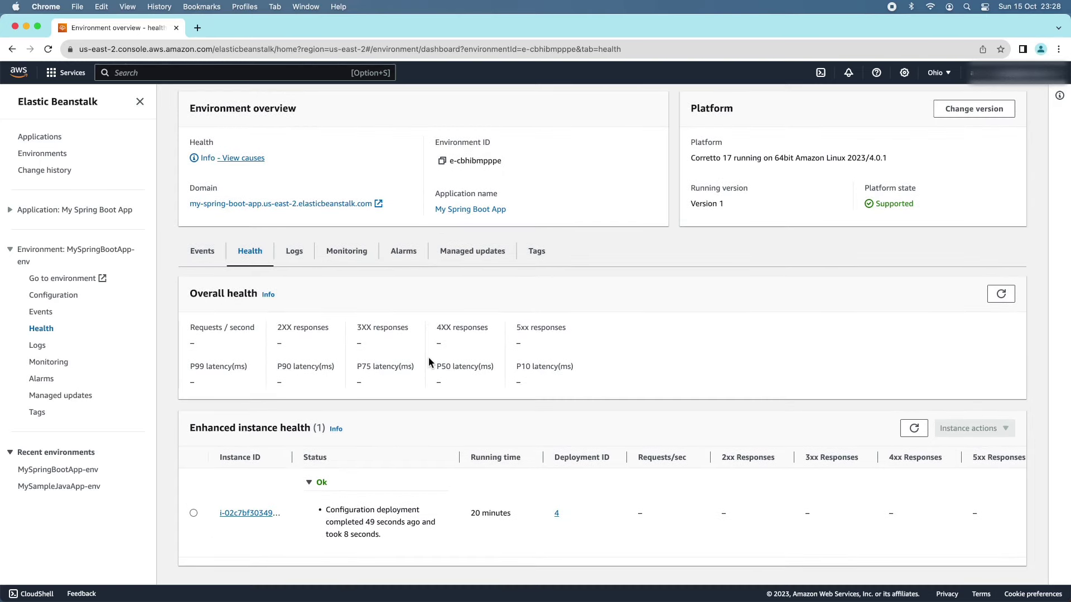
{"action": "scroll", "coordinate": [430, 362], "scroll_direction": "up", "scroll_amount": 3}
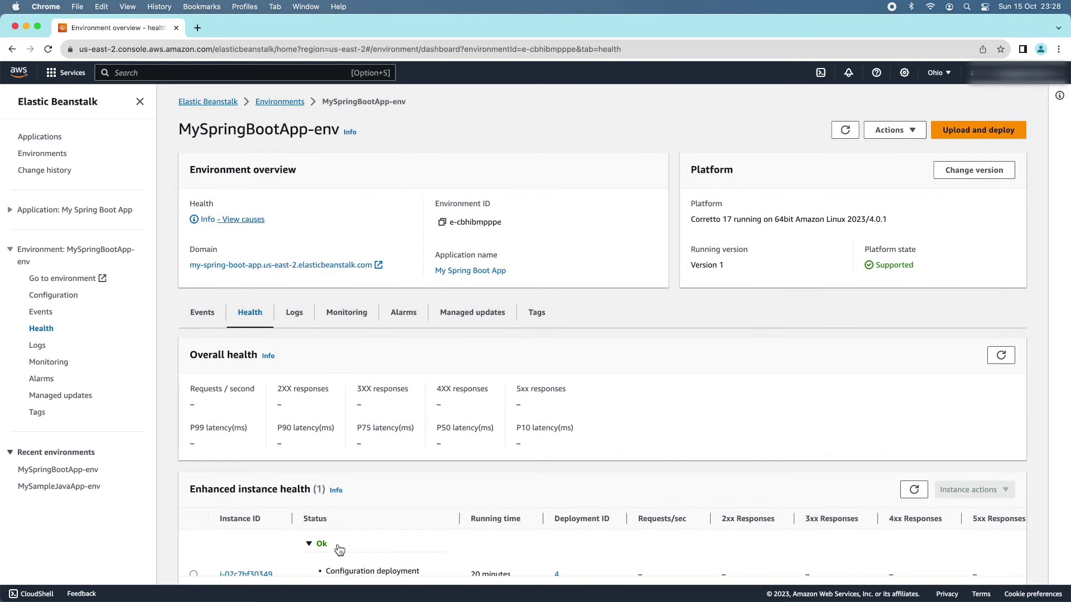
- Recheck the environment's health through My Spring Boot App and the environments list, ending on the MySpringBootApp-env overview
{"action": "left_click", "coordinate": [41, 139]}
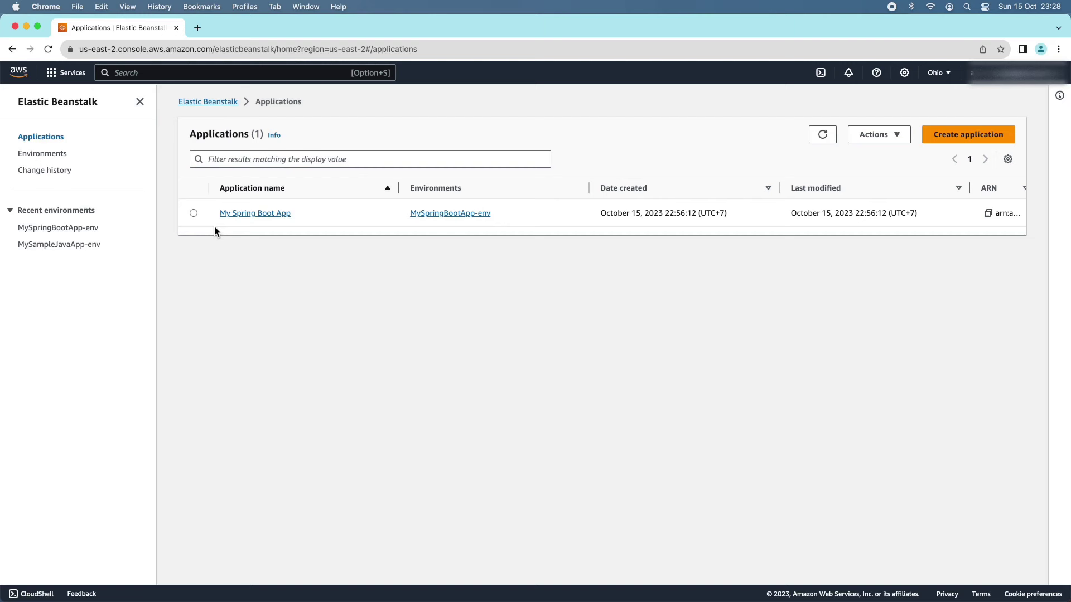
{"action": "left_click", "coordinate": [244, 213]}
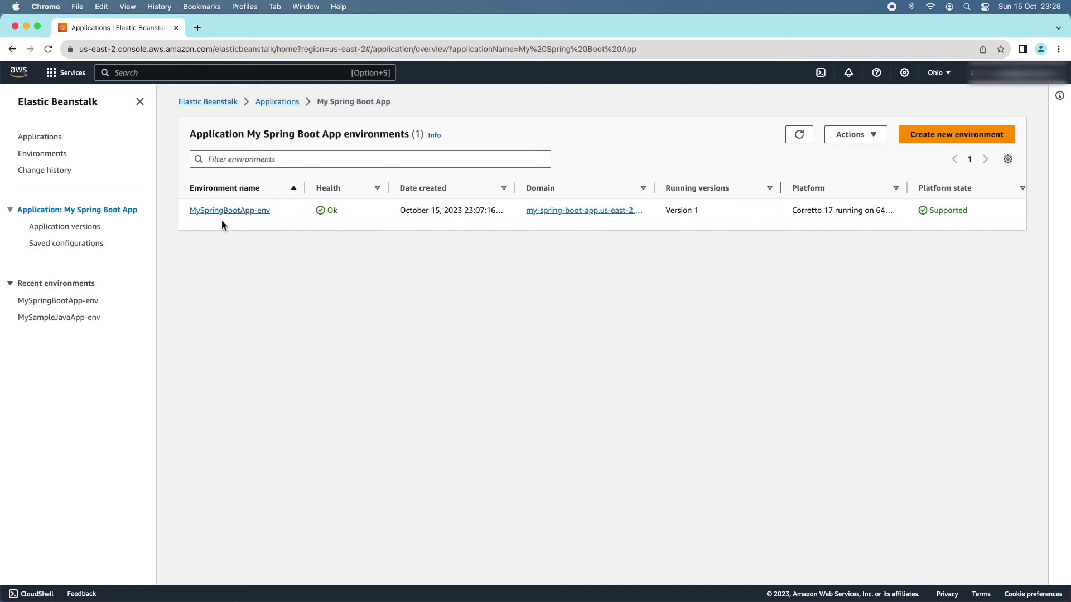
{"action": "left_click", "coordinate": [227, 215]}
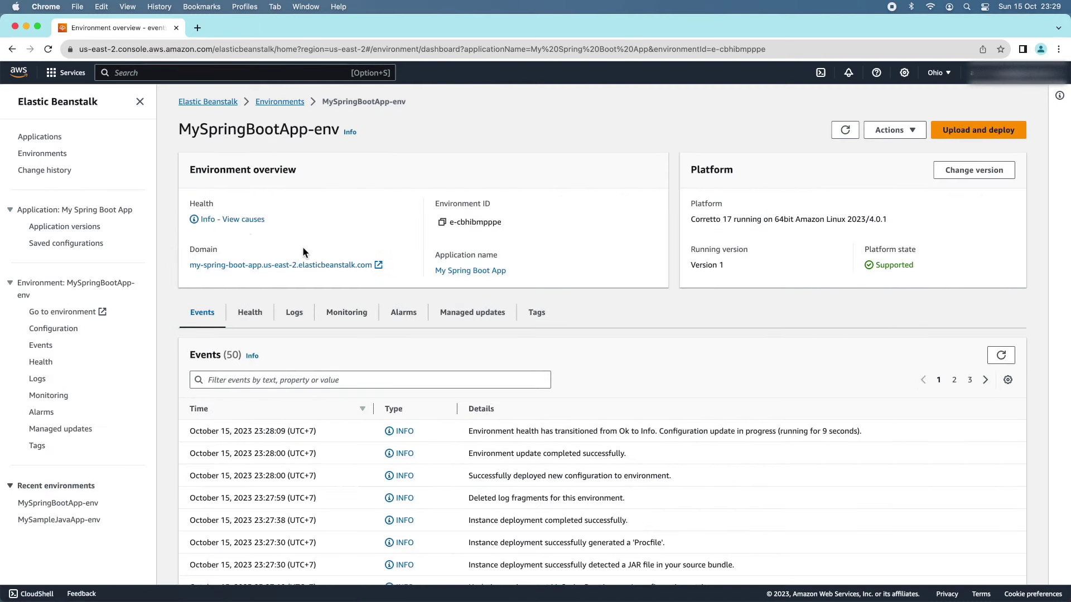
{"action": "left_click", "coordinate": [270, 102]}
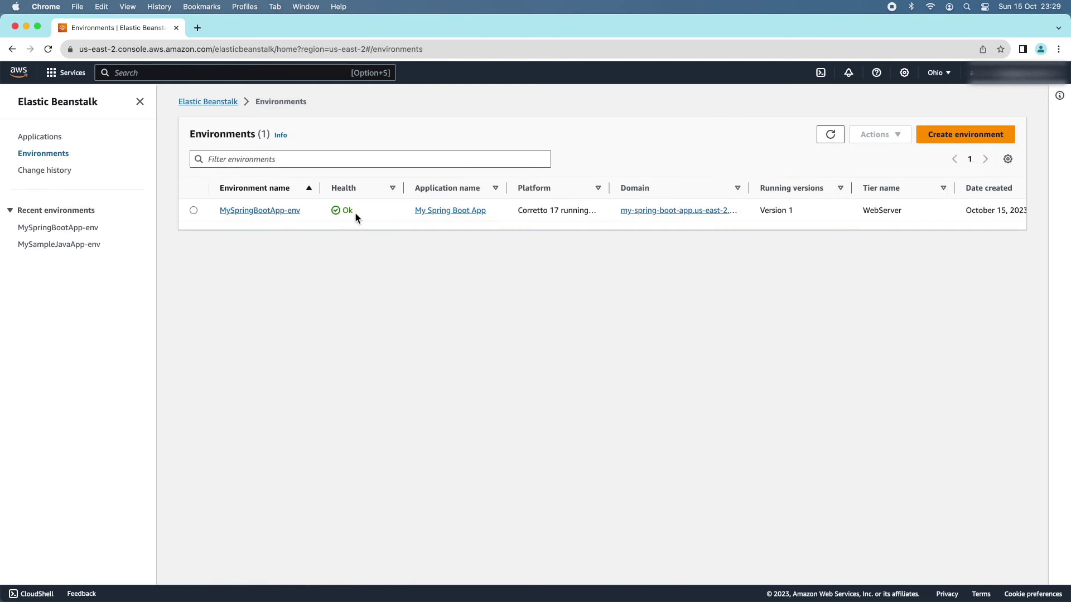
{"action": "left_click", "coordinate": [256, 216]}
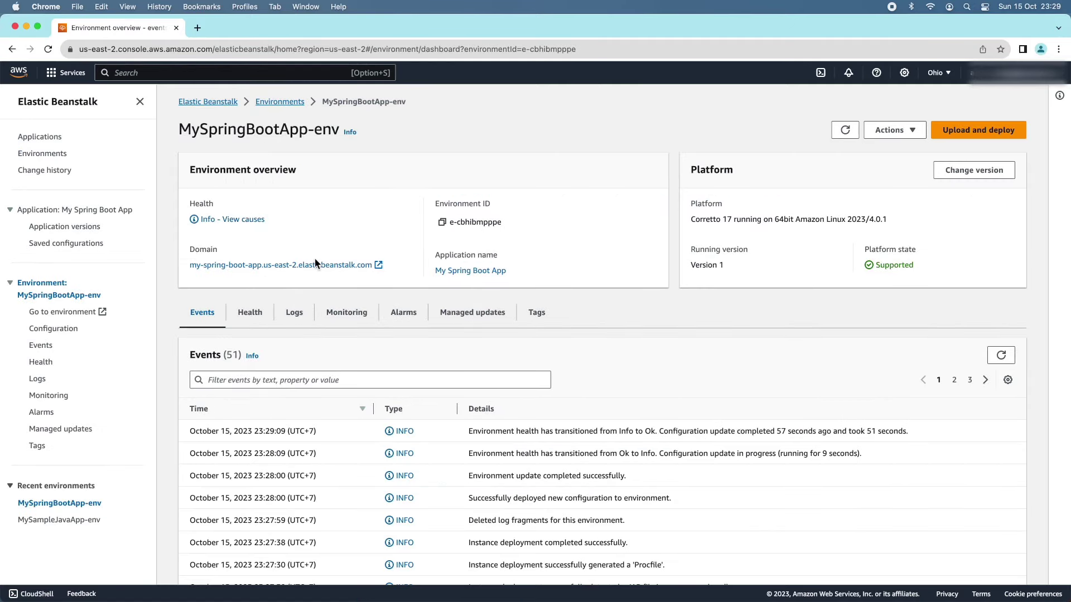
- Read the newest health transition entry in the environment's events
{"action": "scroll", "coordinate": [344, 271], "scroll_direction": "down", "scroll_amount": 1}
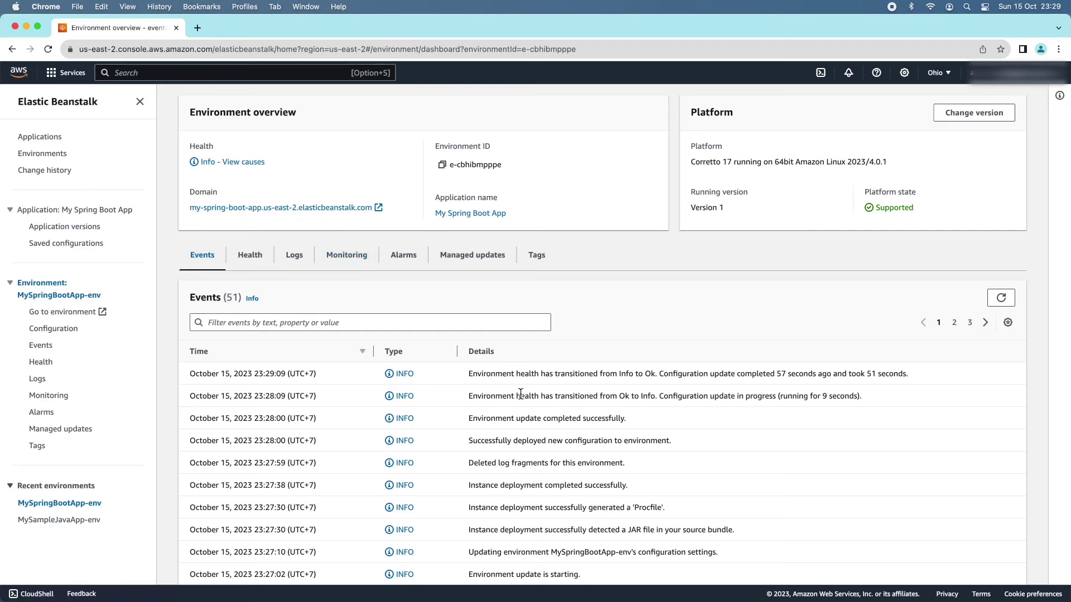
{"action": "left_click", "coordinate": [469, 376]}
{"action": "left_click_drag", "start_coordinate": [469, 376], "coordinate": [657, 377]}
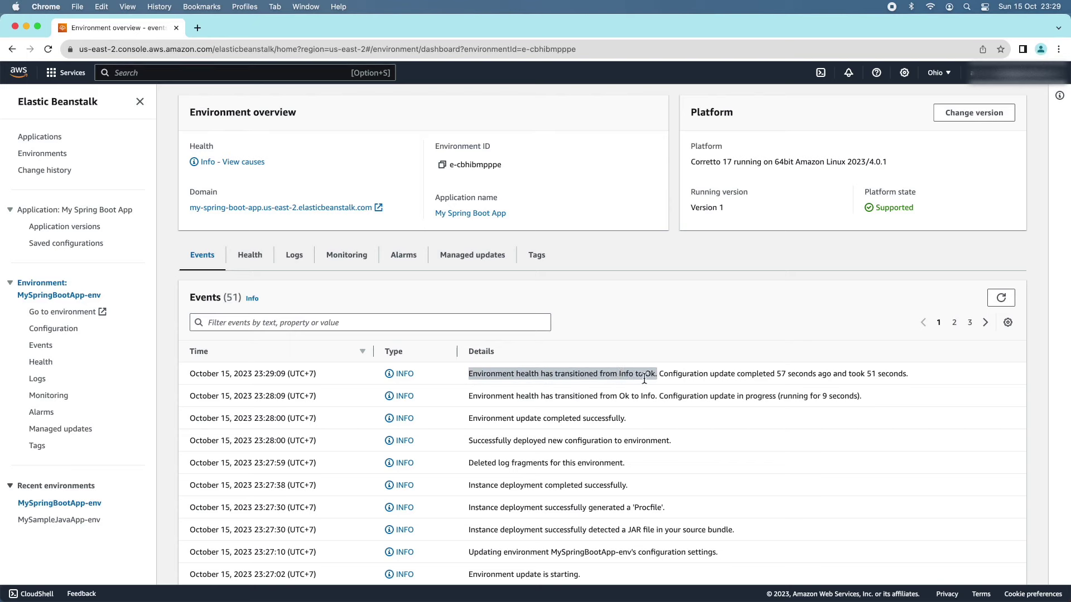
- Test the deployed application at the environment's domain and follow its registration link
{"action": "scroll", "coordinate": [638, 378], "scroll_direction": "up", "scroll_amount": 2}
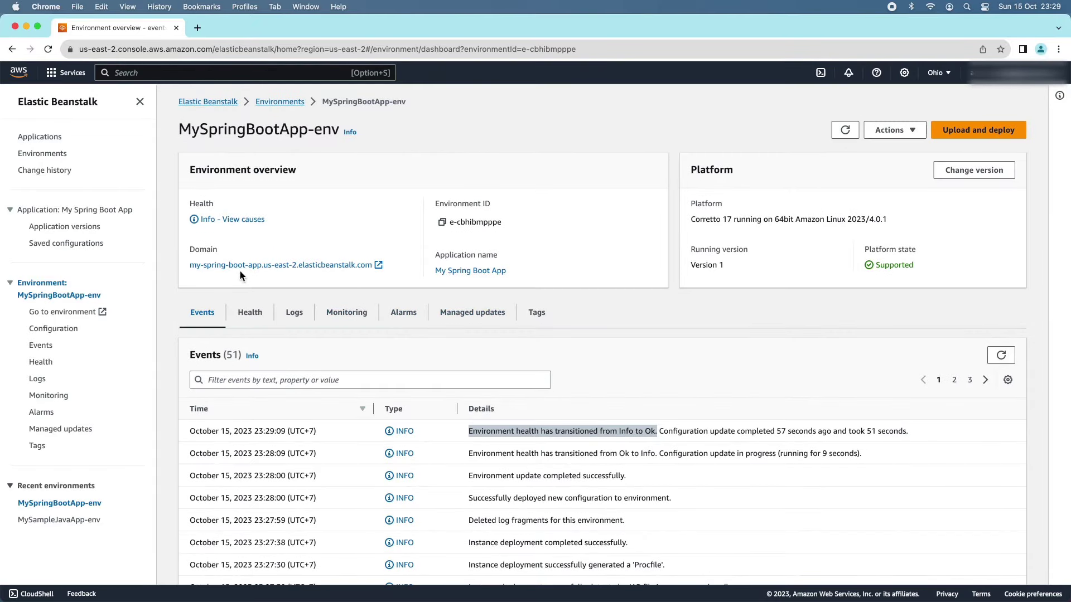
{"action": "left_click", "coordinate": [360, 265]}
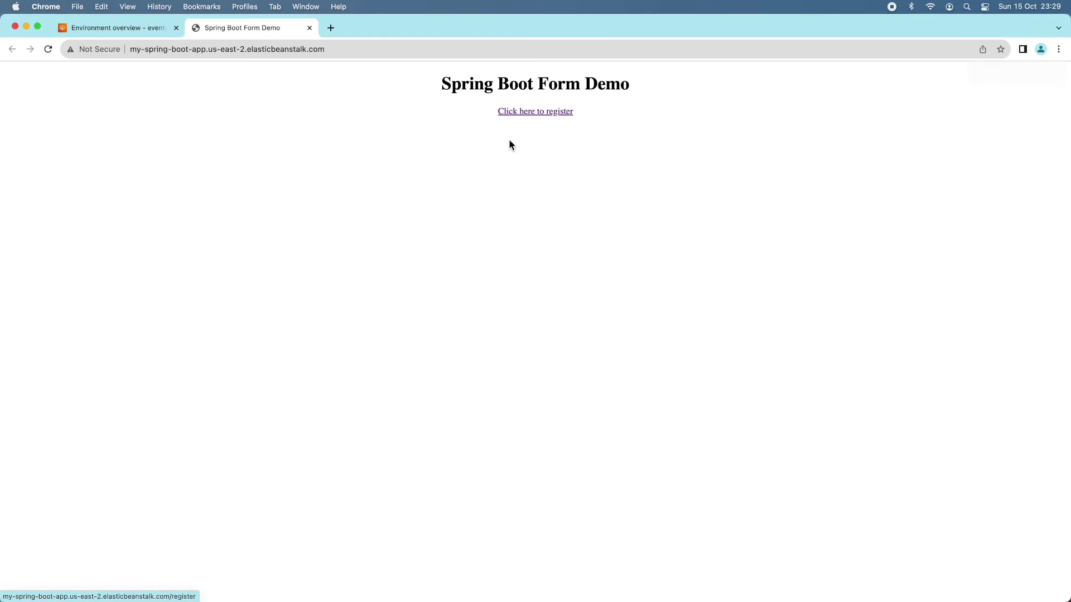
{"action": "left_click", "coordinate": [518, 112]}
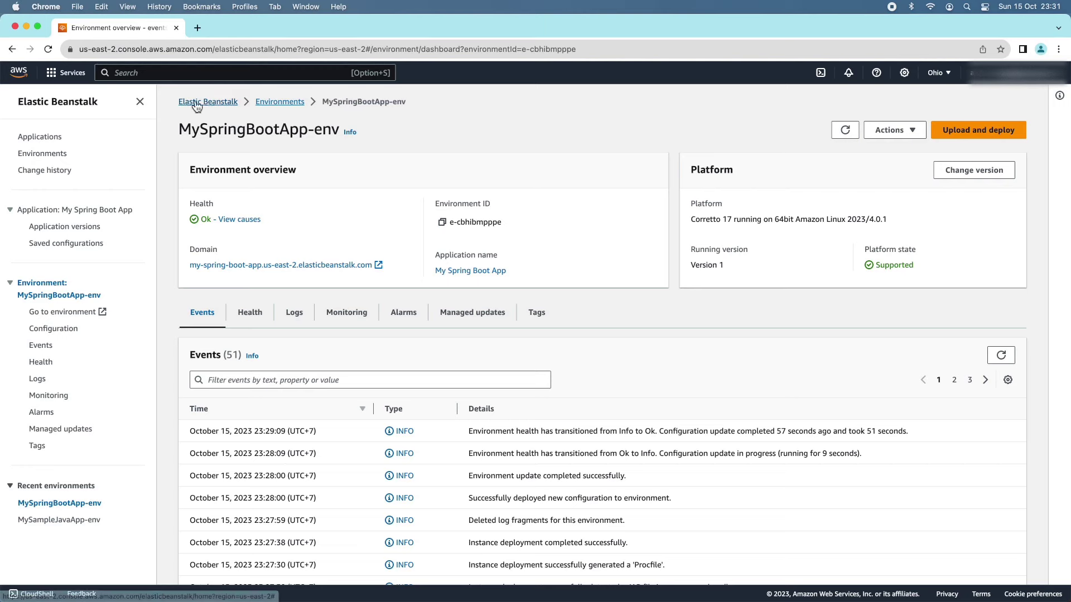
- Open the running EC2 instances and examine the details of the MySpringBootApp-env instance
{"action": "left_click", "coordinate": [58, 74]}
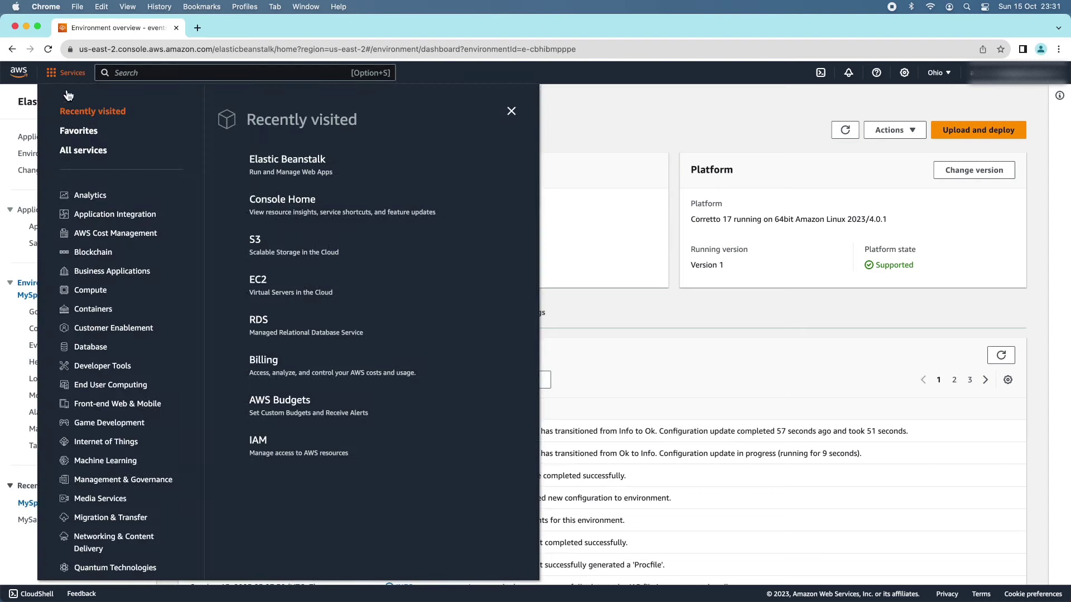
{"action": "left_click", "coordinate": [90, 291]}
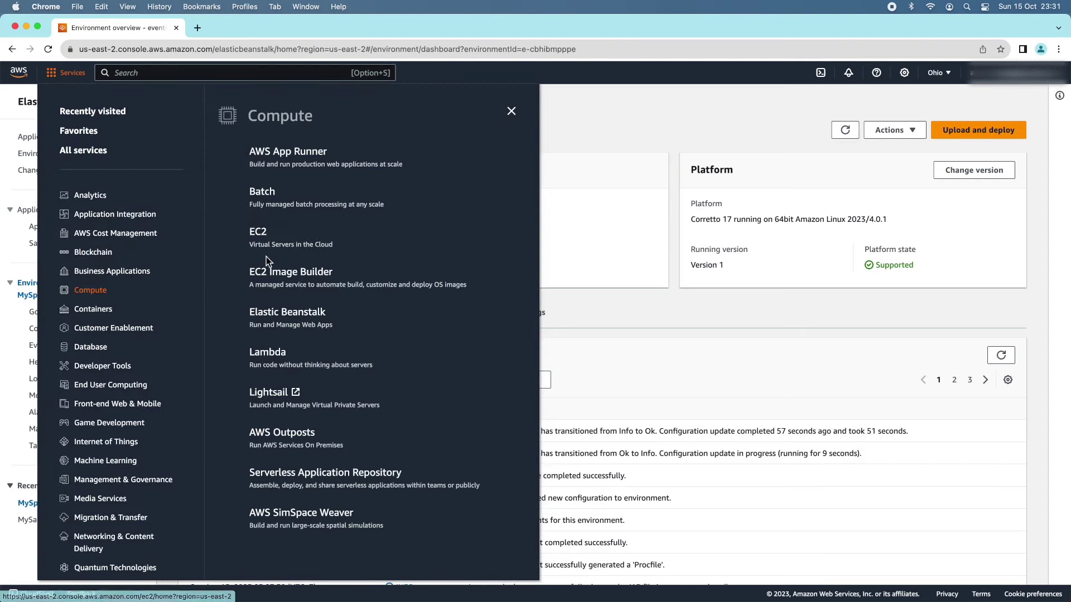
{"action": "left_click", "coordinate": [269, 234]}
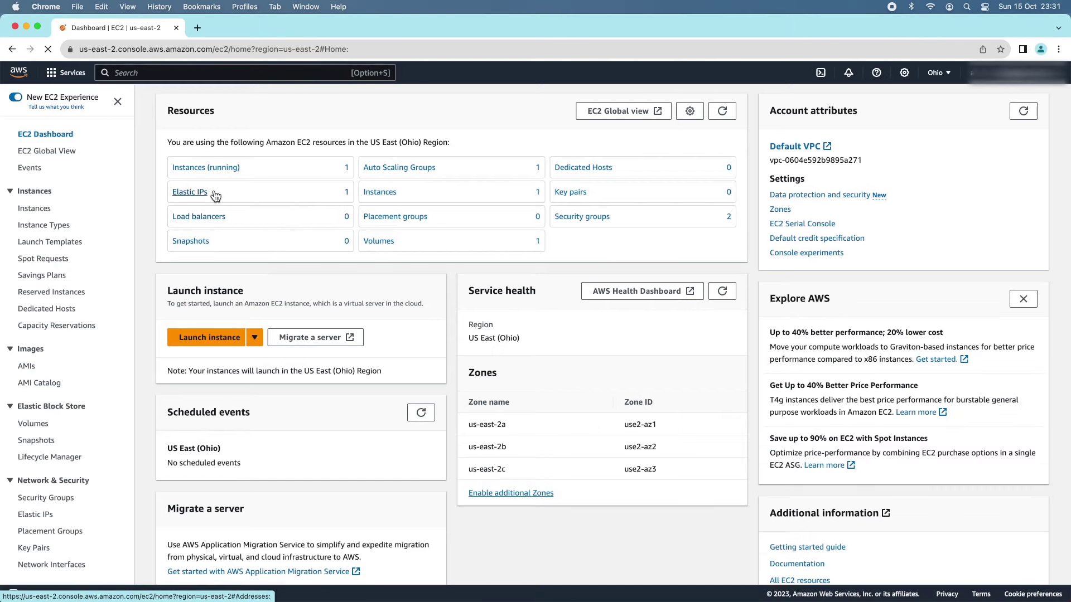
{"action": "left_click", "coordinate": [250, 169]}
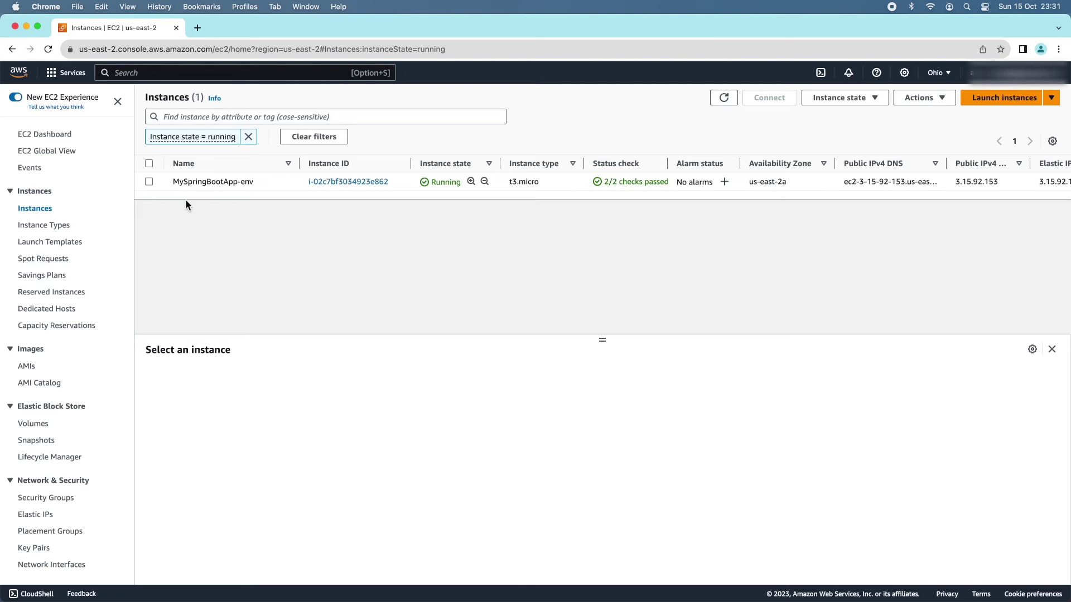
{"action": "left_click_drag", "start_coordinate": [172, 182], "coordinate": [258, 183]}
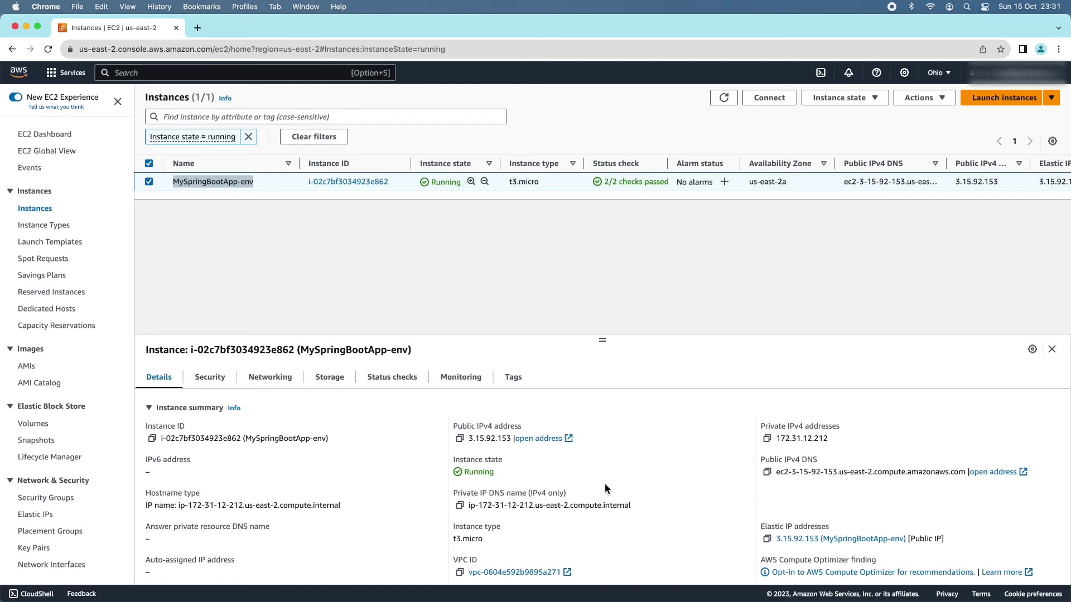
{"action": "scroll", "coordinate": [761, 473], "scroll_direction": "down", "scroll_amount": 10}
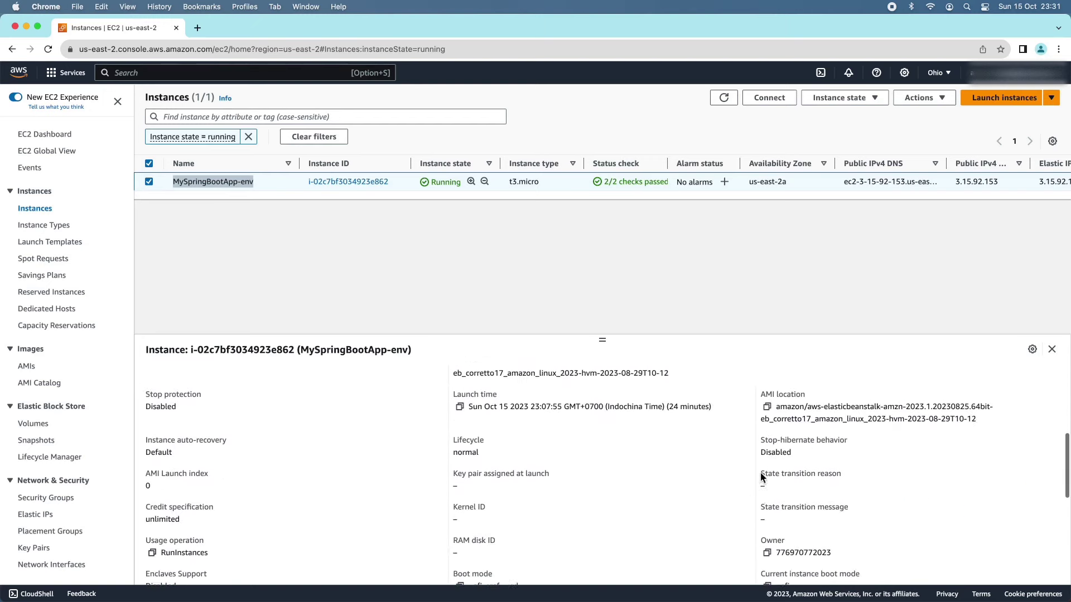
{"action": "scroll", "coordinate": [759, 473], "scroll_direction": "up", "scroll_amount": 8}
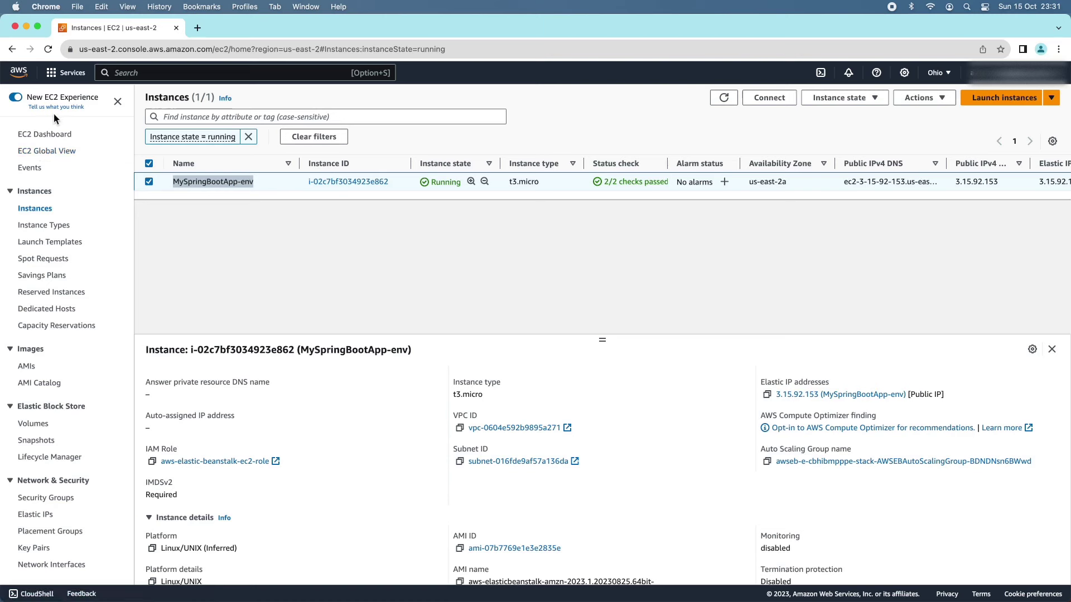
- Open S3 from the storage services and examine the objects in the Elastic Beanstalk bucket
{"action": "left_click", "coordinate": [53, 78]}
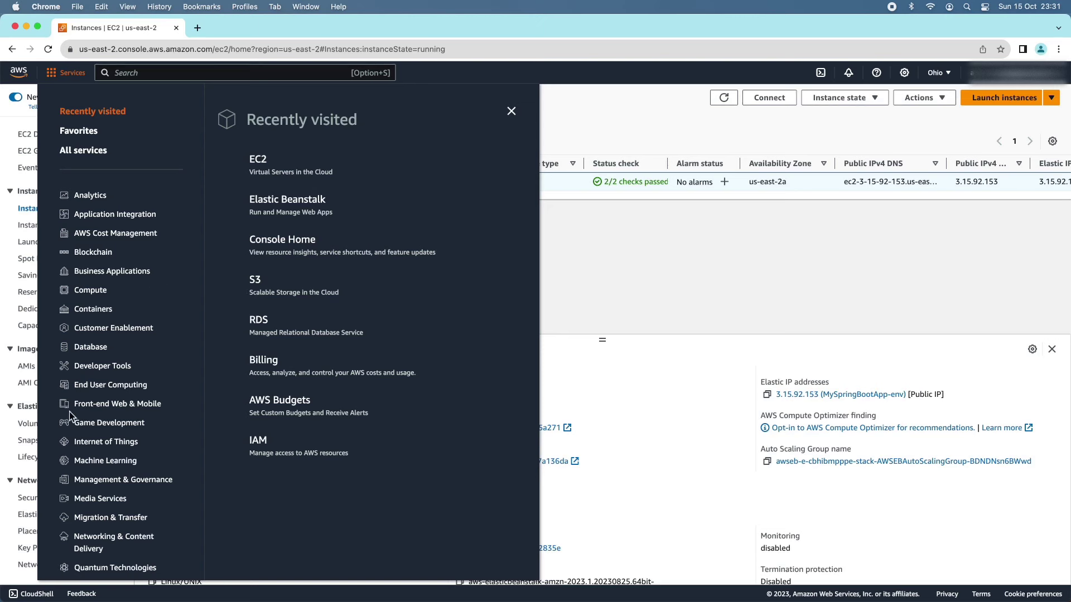
{"action": "scroll", "coordinate": [132, 490], "scroll_direction": "down", "scroll_amount": 3}
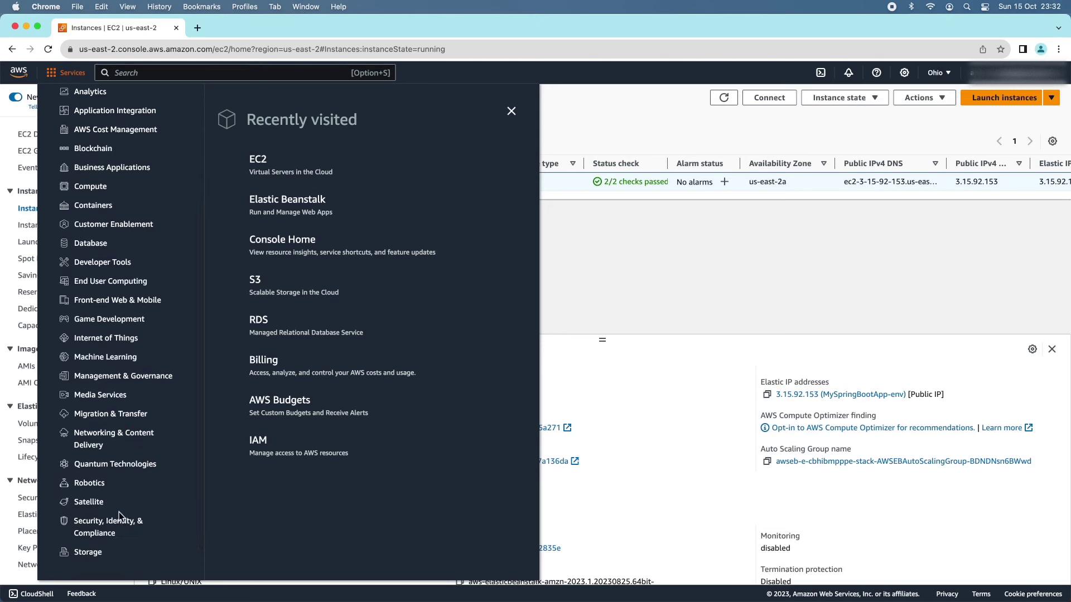
{"action": "left_click", "coordinate": [90, 552]}
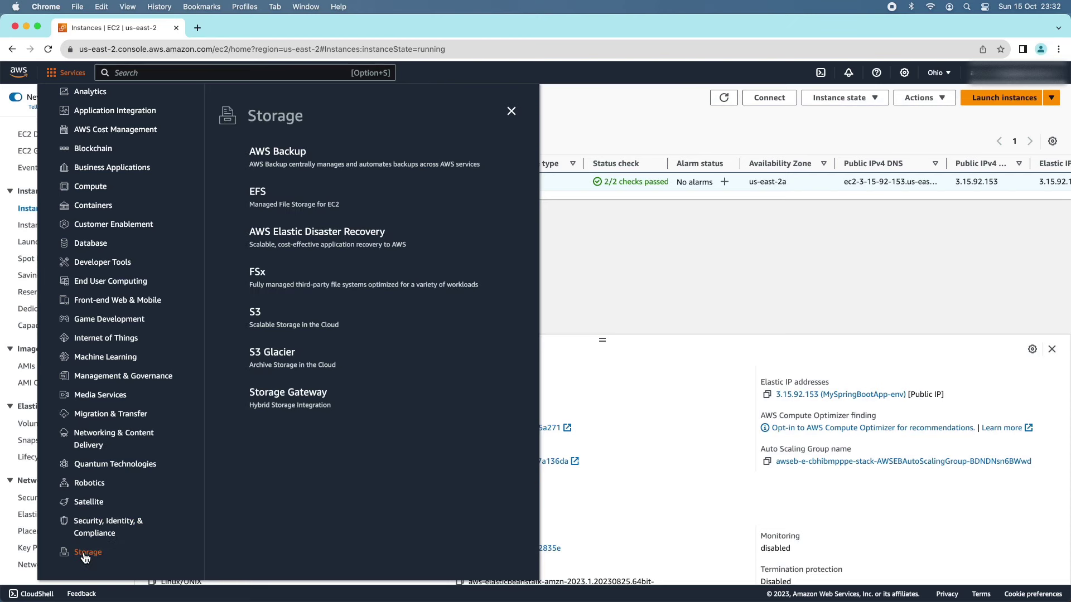
{"action": "left_click", "coordinate": [258, 315]}
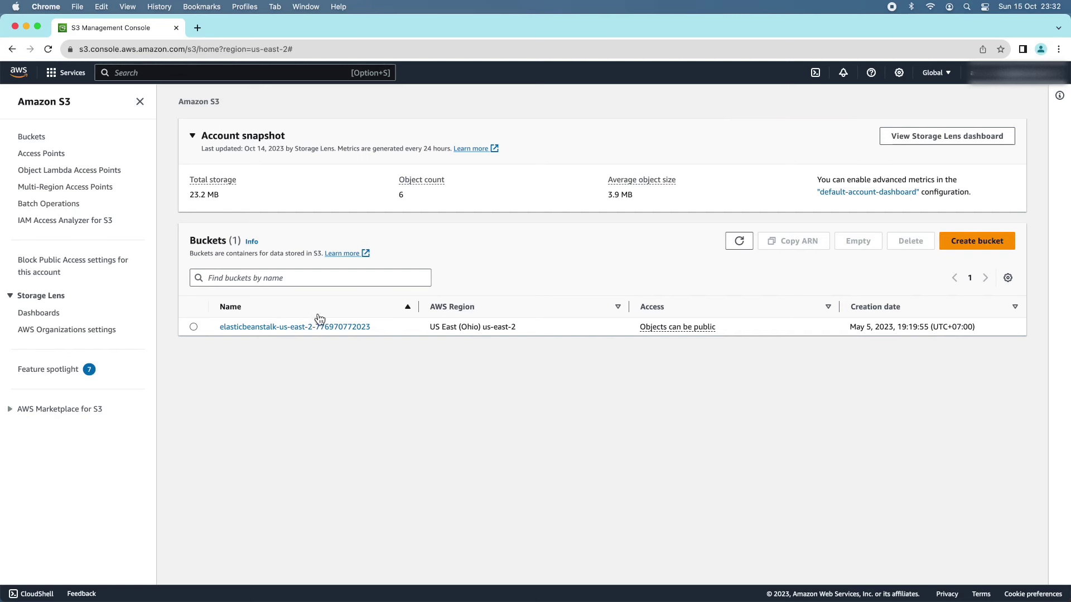
{"action": "left_click", "coordinate": [266, 328]}
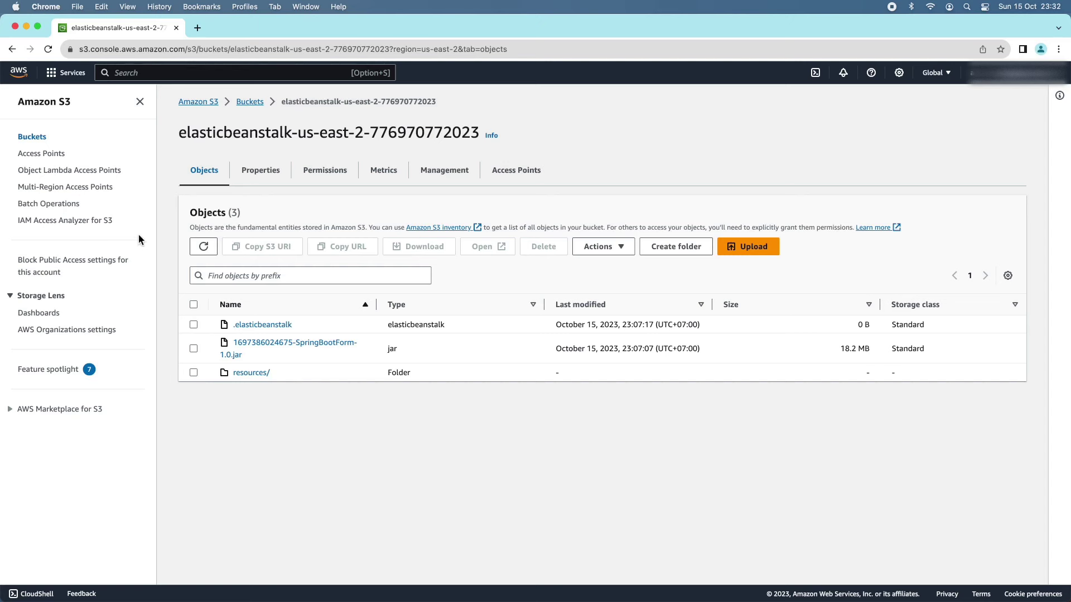
- Open IAM from the security, identity and compliance services and list the account's roles
{"action": "left_click", "coordinate": [60, 74]}
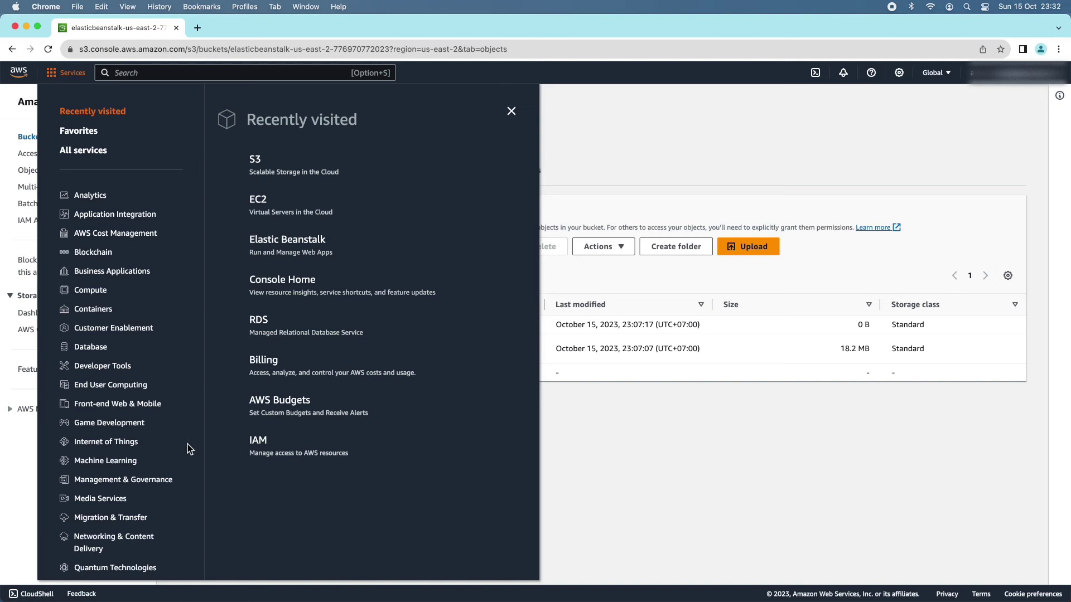
{"action": "scroll", "coordinate": [175, 457], "scroll_direction": "down", "scroll_amount": 1}
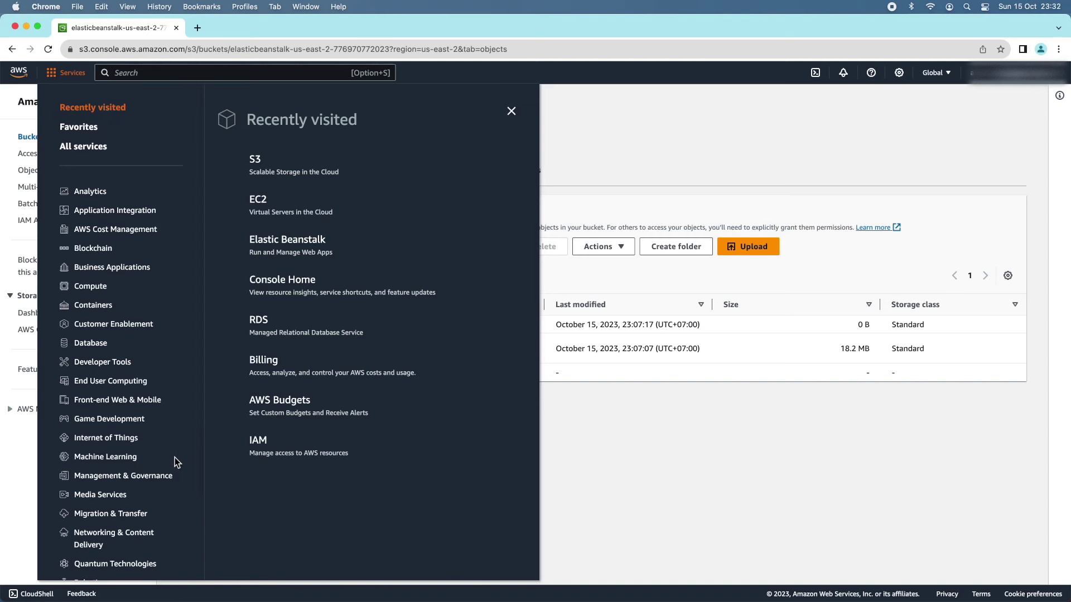
{"action": "scroll", "coordinate": [175, 457], "scroll_direction": "down", "scroll_amount": 4}
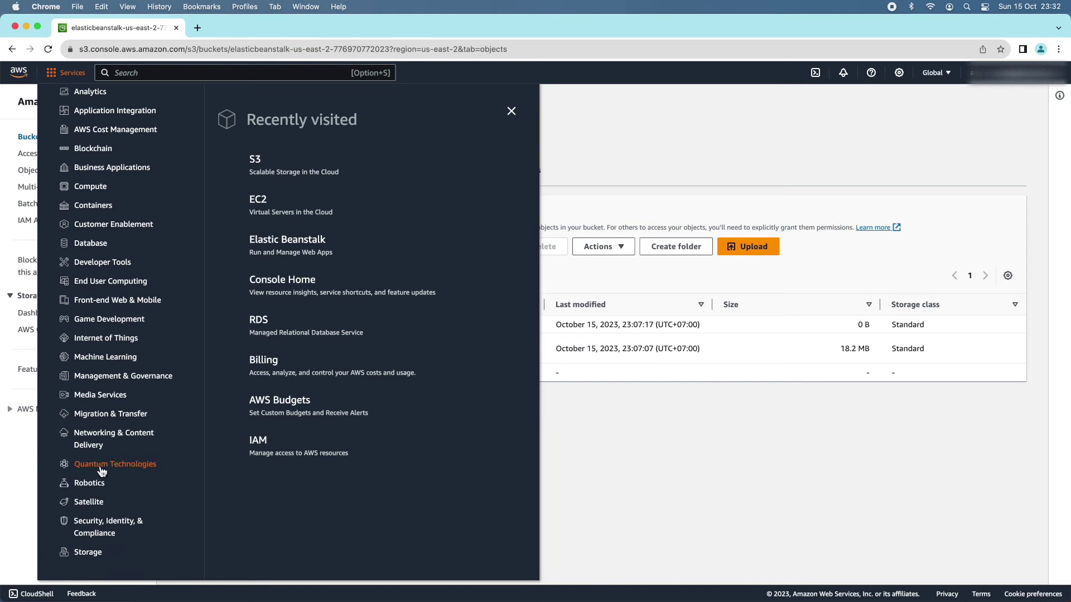
{"action": "left_click", "coordinate": [94, 528]}
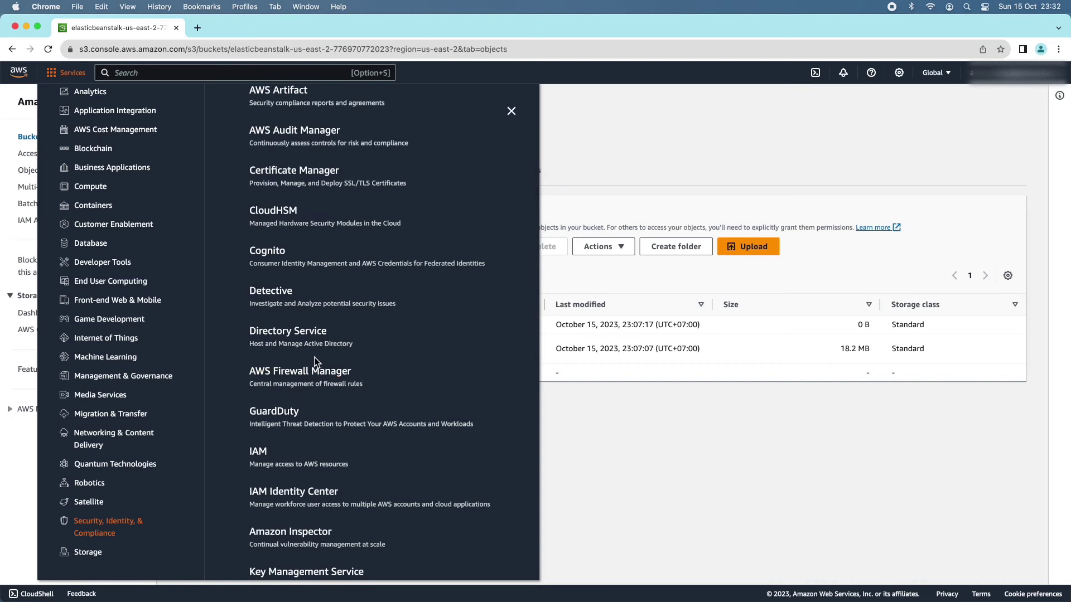
{"action": "scroll", "coordinate": [290, 390], "scroll_direction": "down", "scroll_amount": 3}
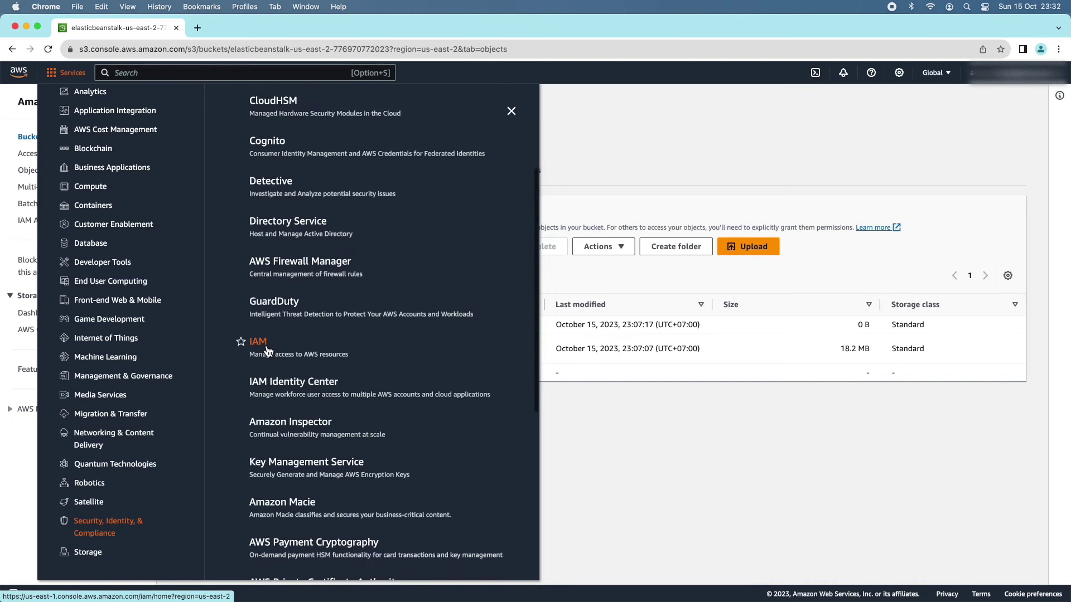
{"action": "left_click", "coordinate": [261, 344]}
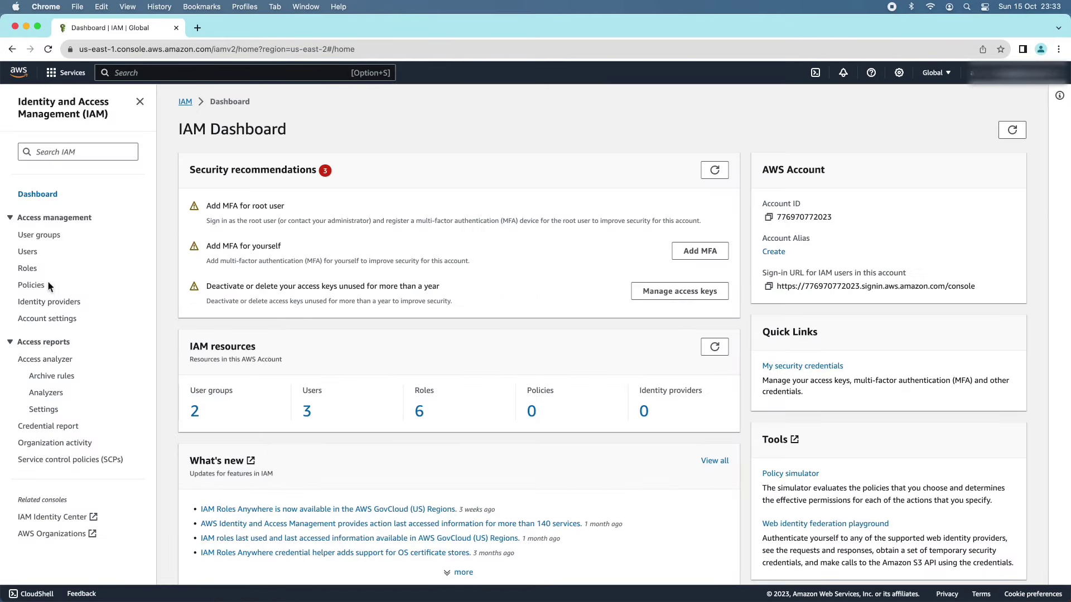
{"action": "left_click", "coordinate": [28, 269]}
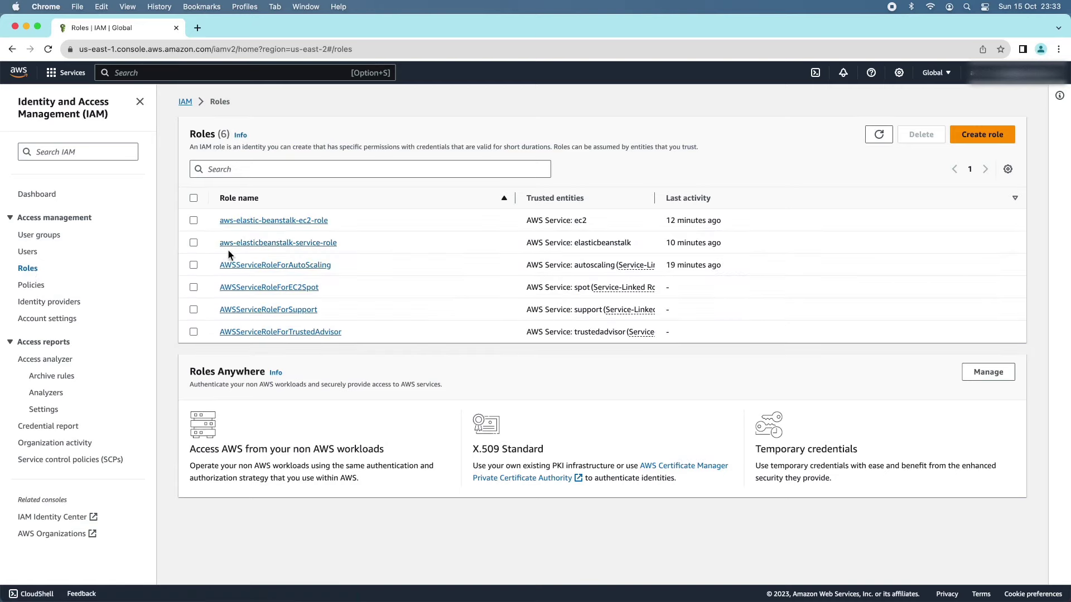
- Examine the permissions policies of aws-elasticbeanstalk-service-role and of aws-elastic-beanstalk-ec2-role
{"action": "left_click", "coordinate": [301, 243]}
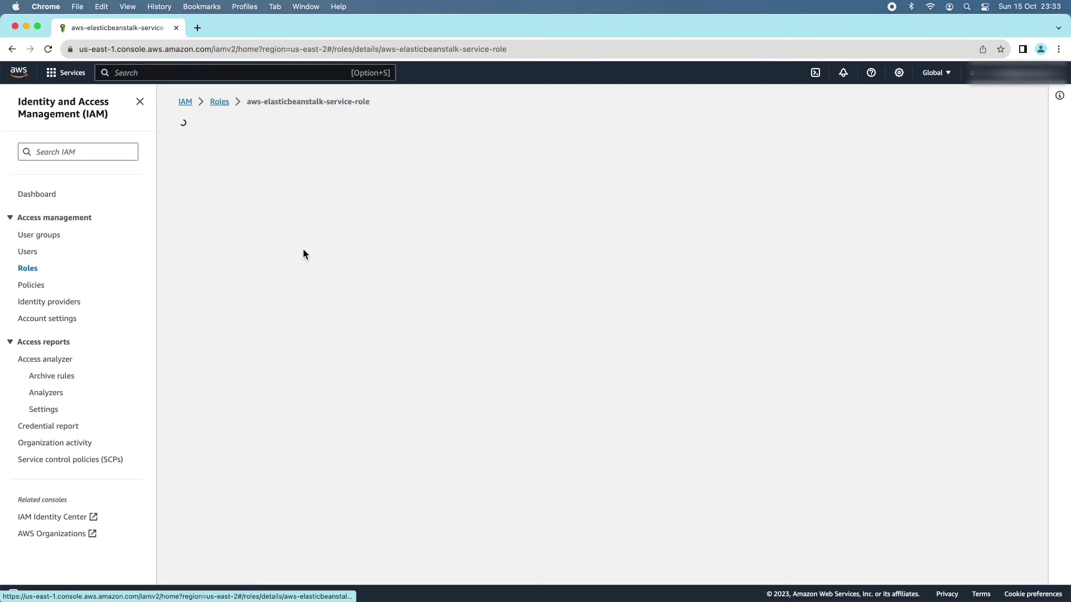
{"action": "scroll", "coordinate": [400, 330], "scroll_direction": "down", "scroll_amount": 3}
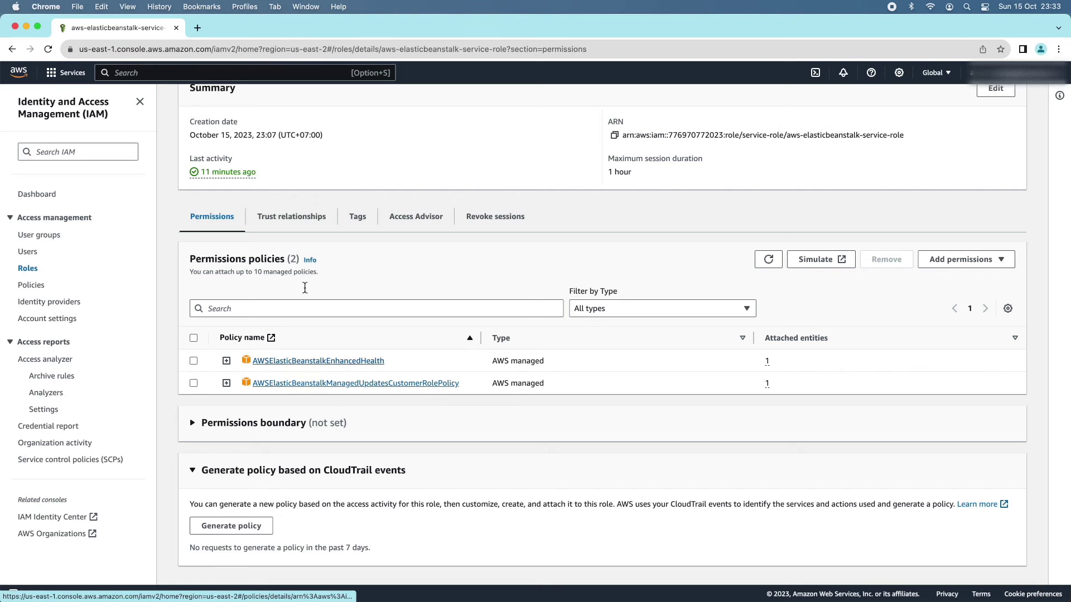
{"action": "left_click", "coordinate": [12, 49]}
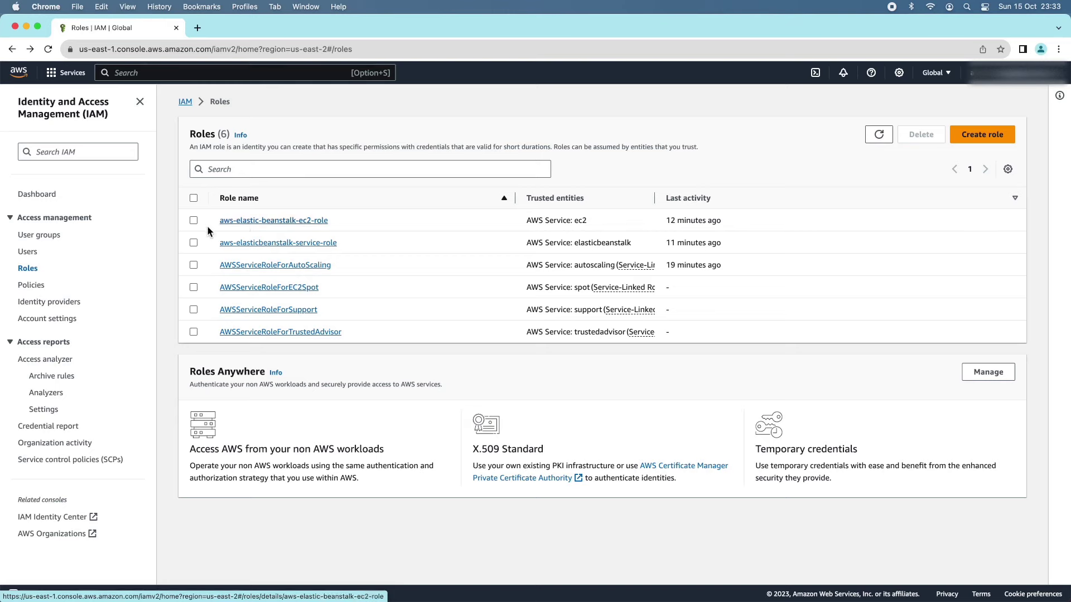
{"action": "left_click", "coordinate": [296, 222]}
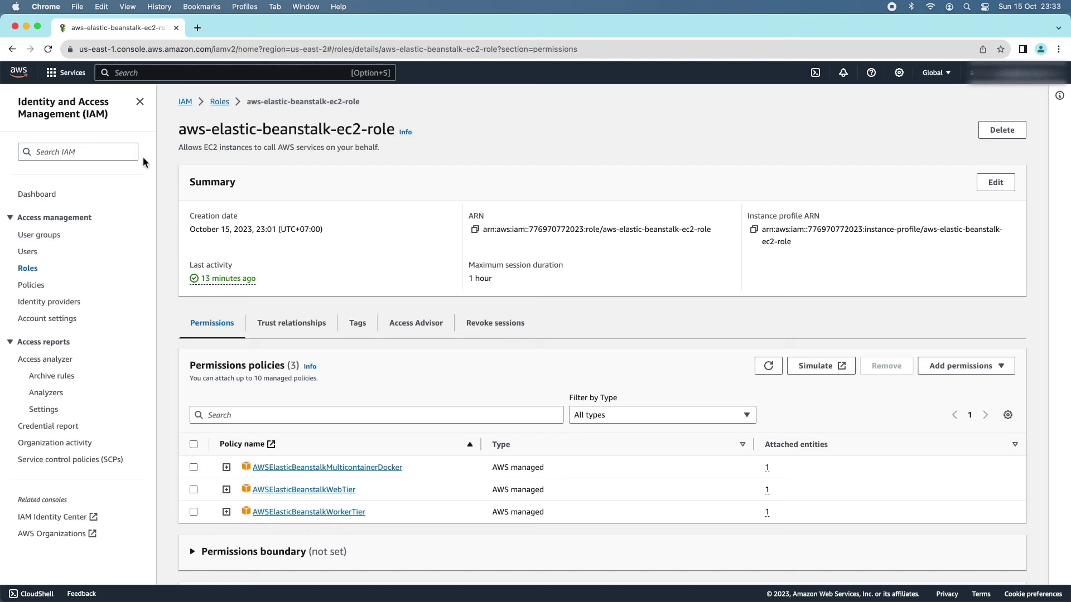
- Browse the storage and database service categories and open RDS
{"action": "left_click", "coordinate": [54, 76]}
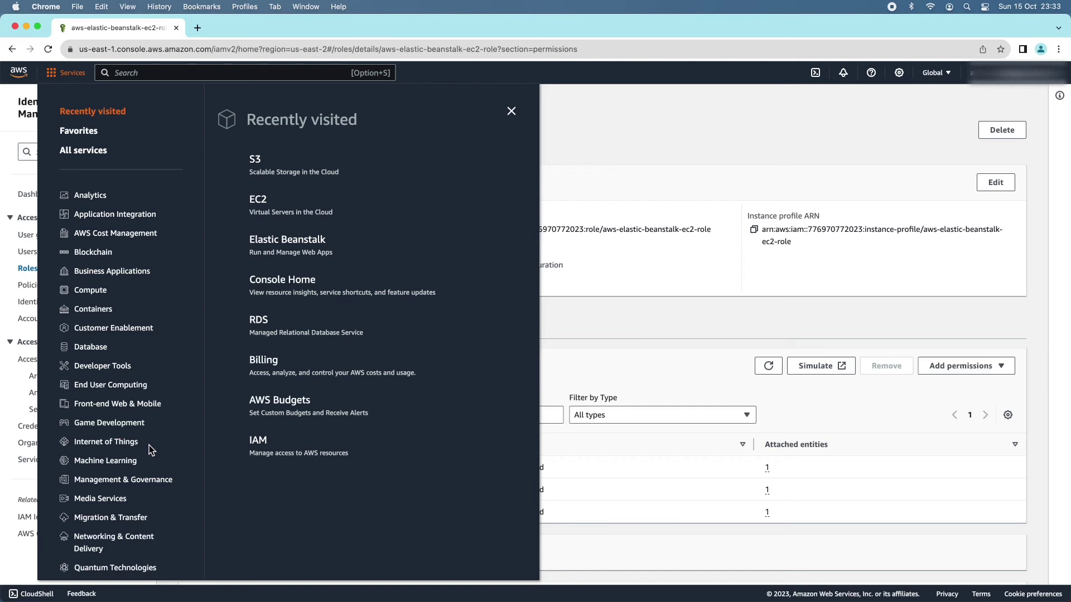
{"action": "scroll", "coordinate": [149, 445], "scroll_direction": "down", "scroll_amount": 3}
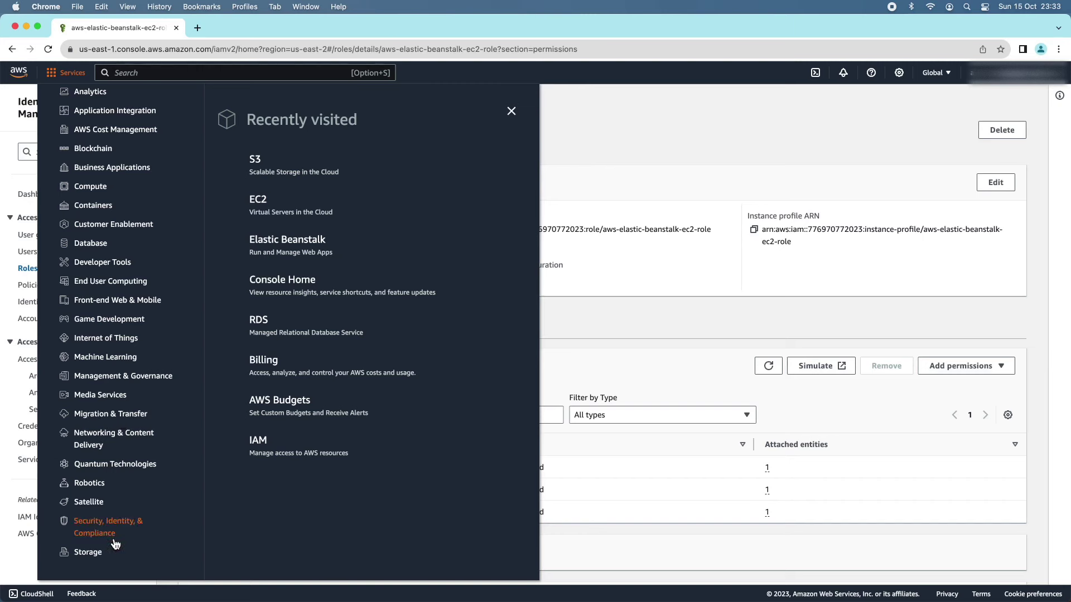
{"action": "left_click", "coordinate": [92, 553]}
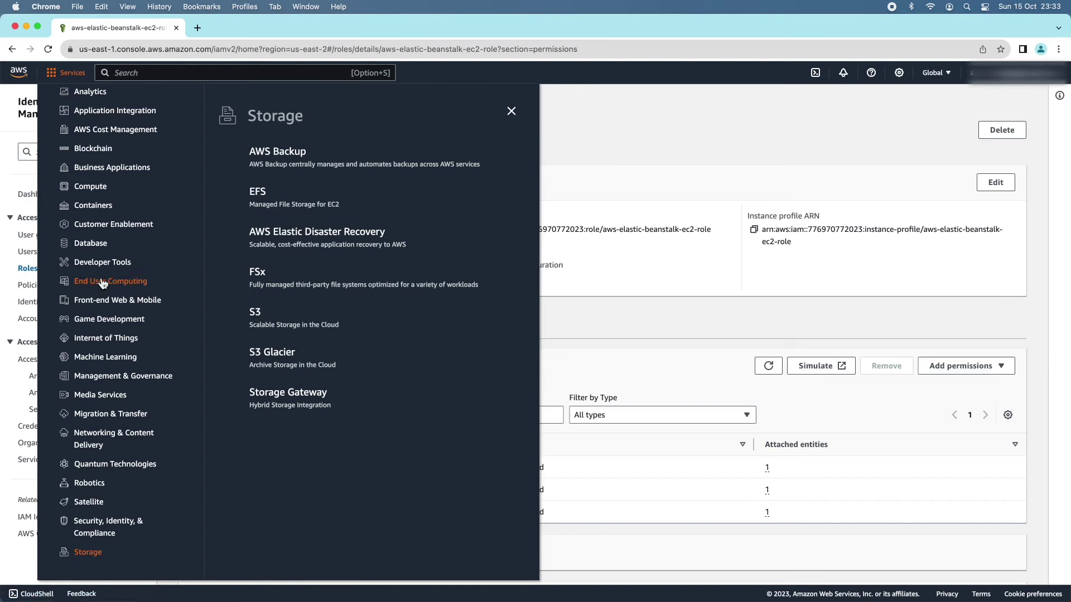
{"action": "scroll", "coordinate": [67, 290], "scroll_direction": "up", "scroll_amount": 4}
{"action": "left_click", "coordinate": [90, 347]}
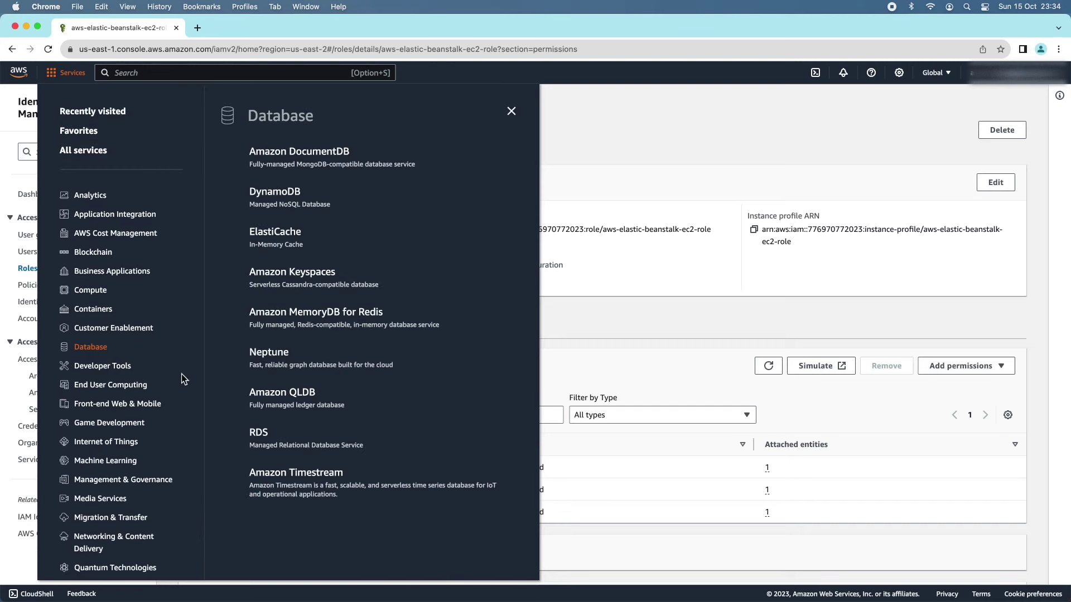
{"action": "left_click", "coordinate": [264, 437]}
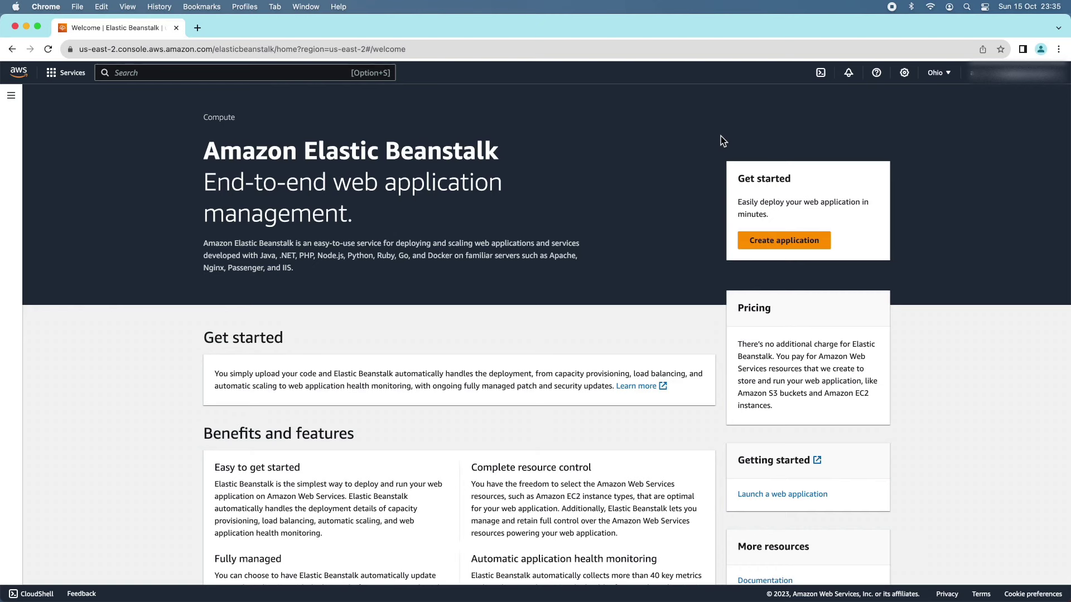
- Open the MySpringBootApp-env overview through the My Spring Boot App application in Elastic Beanstalk
{"action": "left_click", "coordinate": [11, 97]}
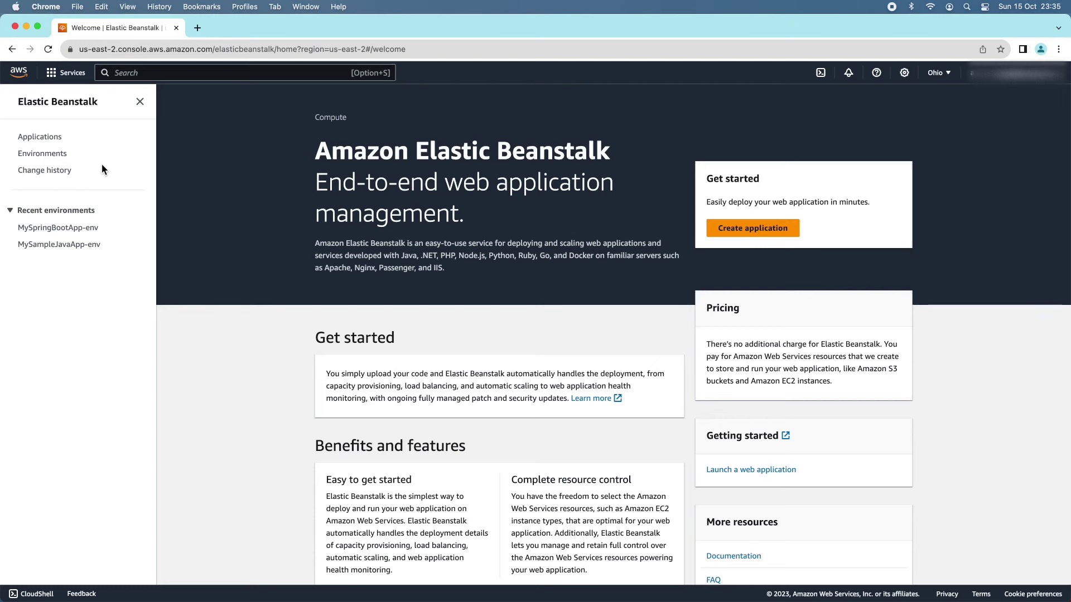
{"action": "left_click", "coordinate": [32, 139]}
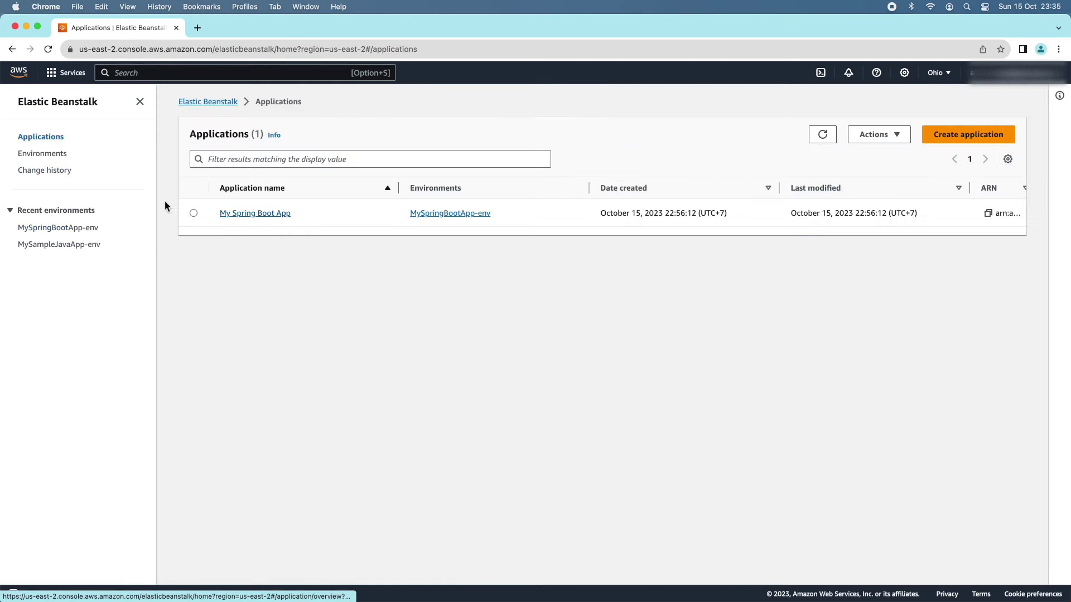
{"action": "left_click", "coordinate": [260, 215]}
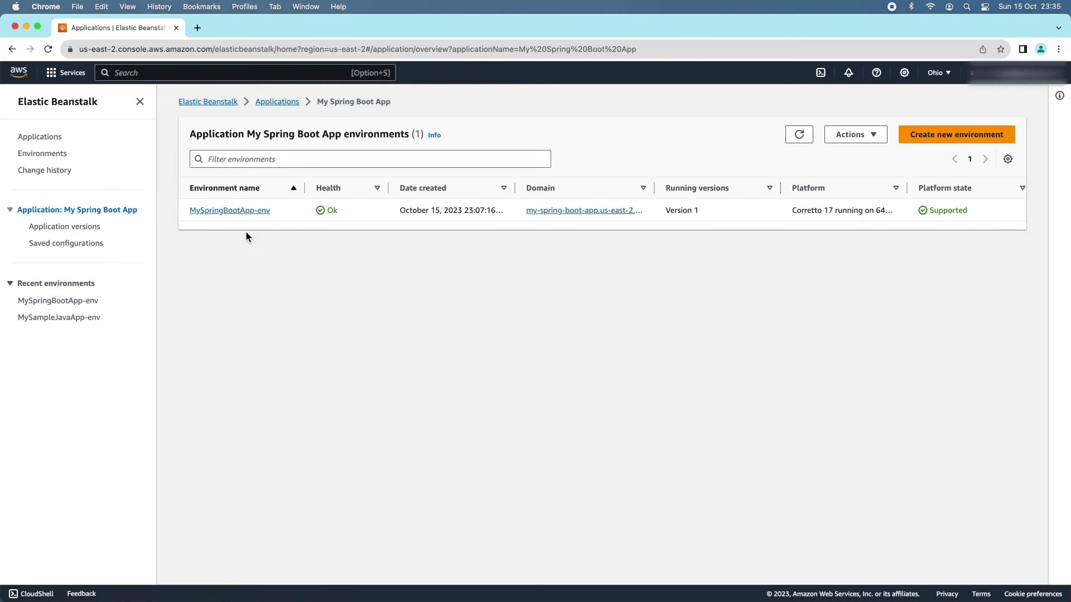
{"action": "left_click", "coordinate": [239, 210]}
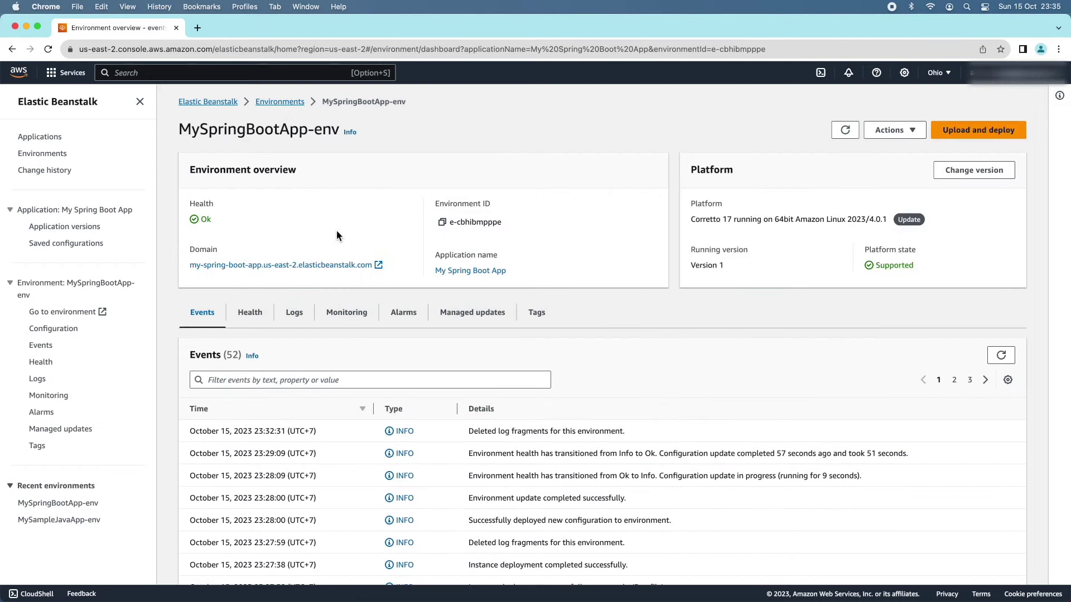
- Terminate the environment, confirming with the name MySpringBootApp-env
{"action": "left_click", "coordinate": [891, 131]}
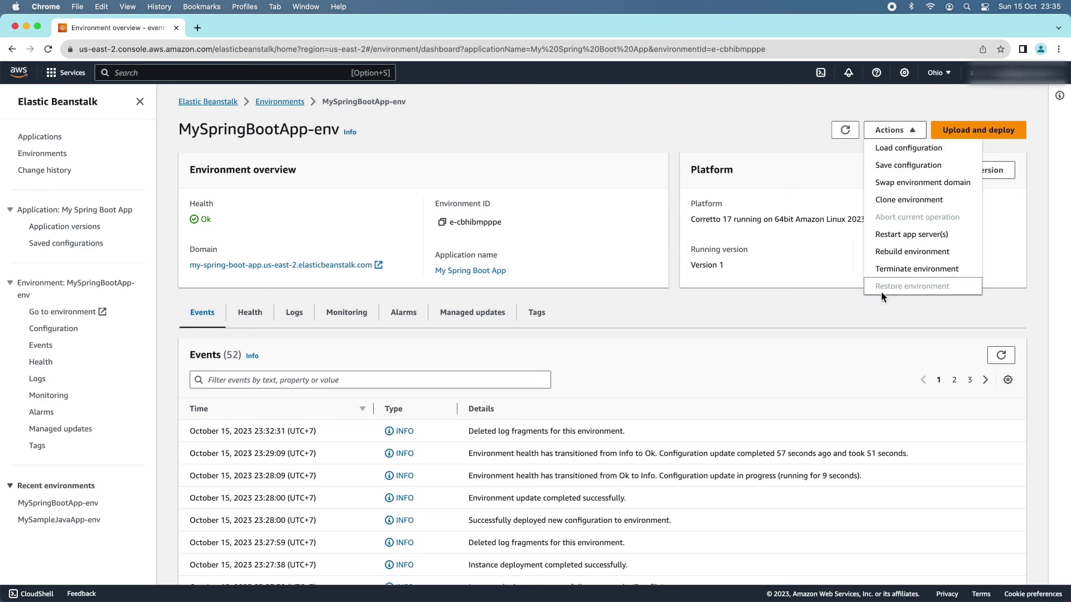
{"action": "left_click", "coordinate": [919, 282]}
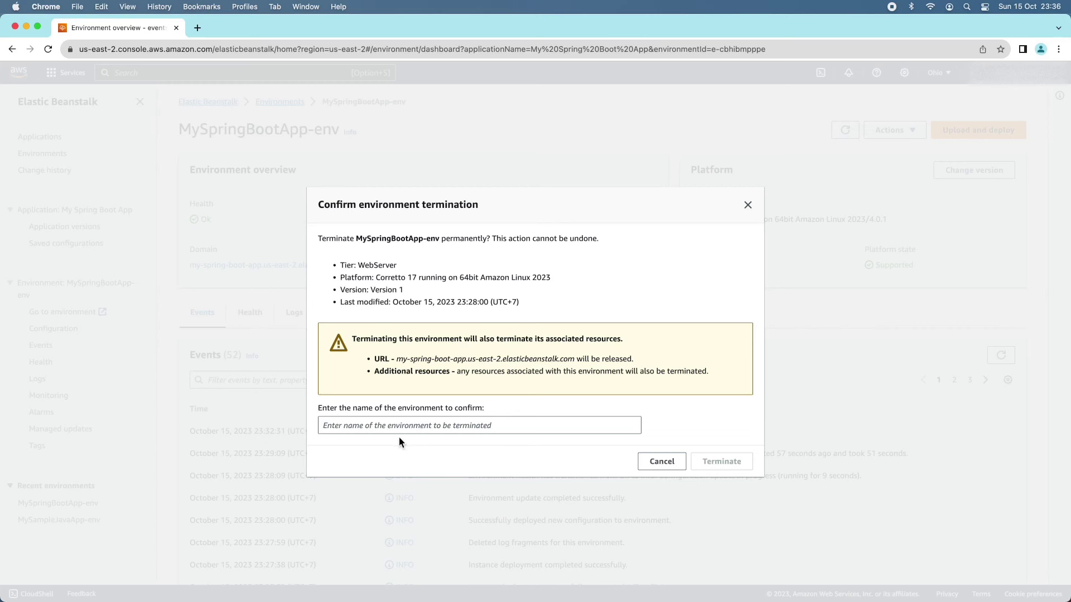
{"action": "left_click", "coordinate": [440, 427]}
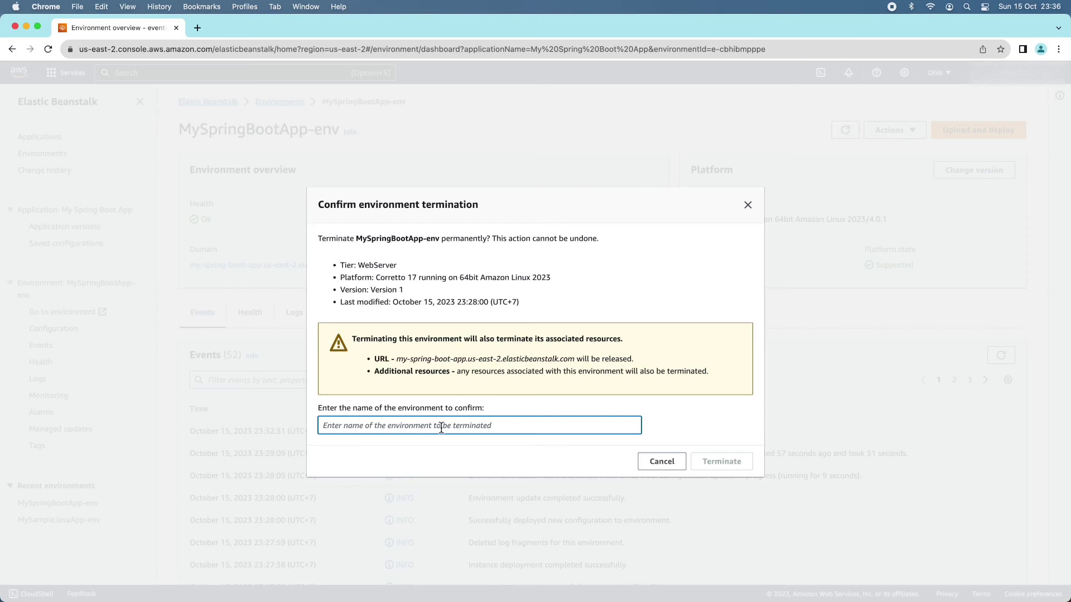
{"action": "type", "text": "MySpringBootApp-env"}
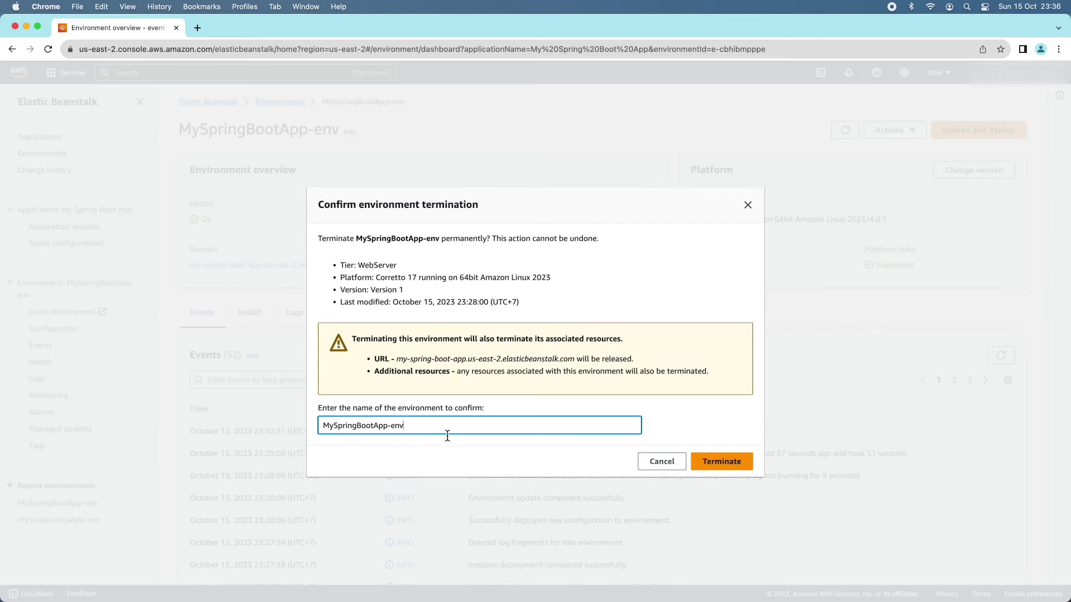
{"action": "left_click", "coordinate": [727, 465]}
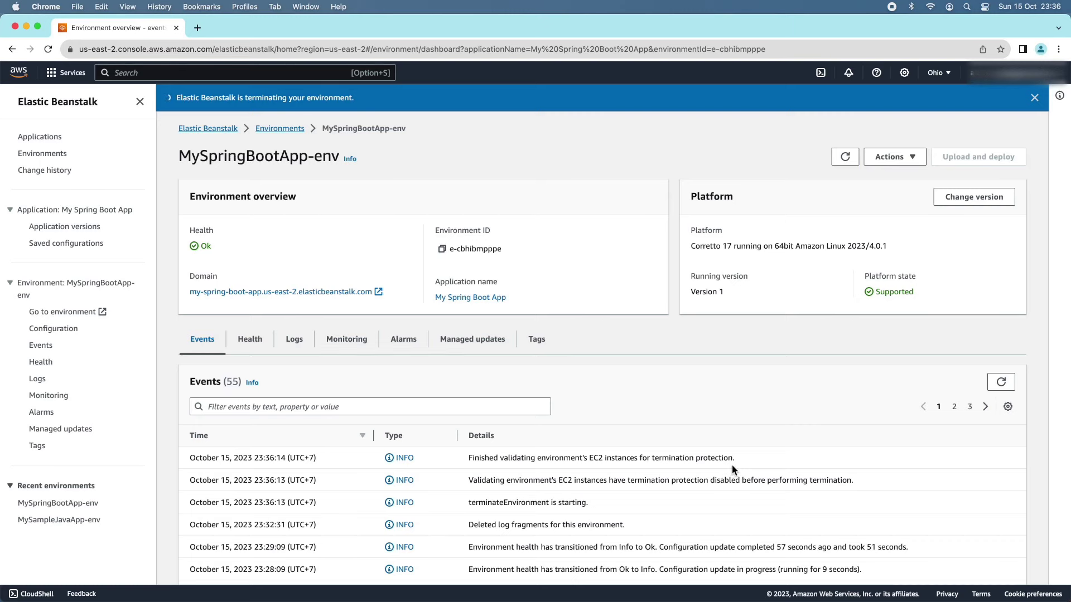
- Follow the environment's termination events and health status, and check it in the environments list
{"action": "scroll", "coordinate": [733, 468], "scroll_direction": "down", "scroll_amount": 4}
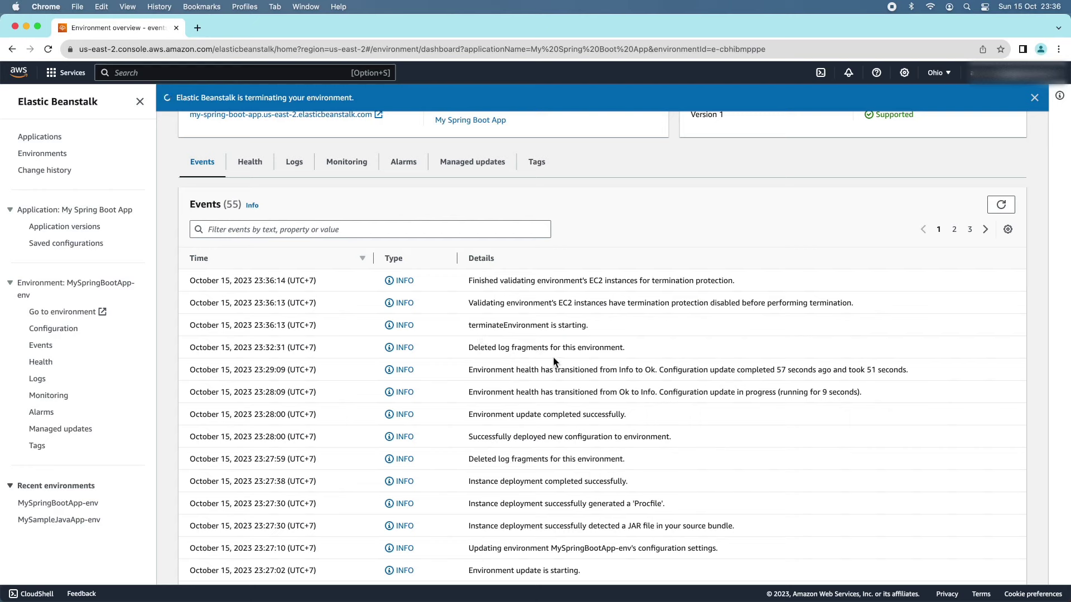
{"action": "left_click_drag", "start_coordinate": [466, 327], "coordinate": [584, 329]}
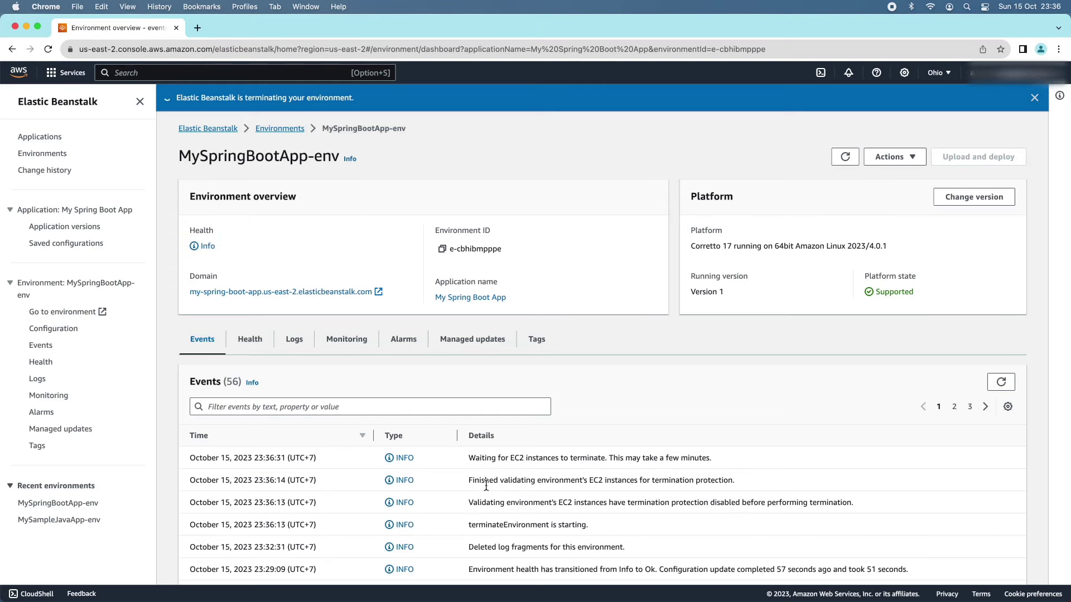
{"action": "left_click_drag", "start_coordinate": [469, 458], "coordinate": [751, 466]}
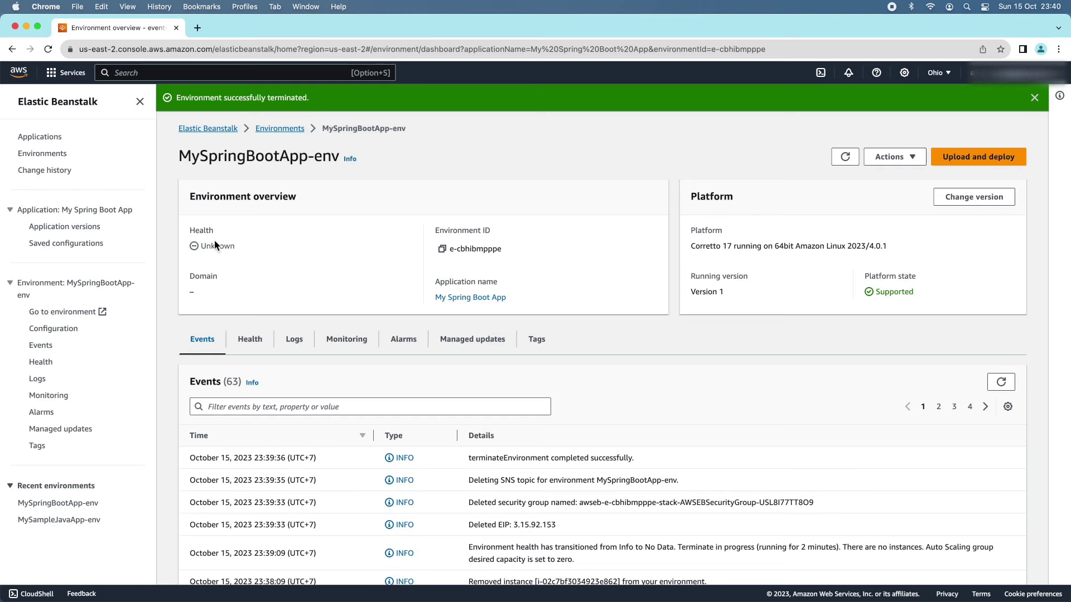
{"action": "left_click_drag", "start_coordinate": [200, 246], "coordinate": [264, 252]}
{"action": "left_click_drag", "start_coordinate": [466, 459], "coordinate": [677, 456]}
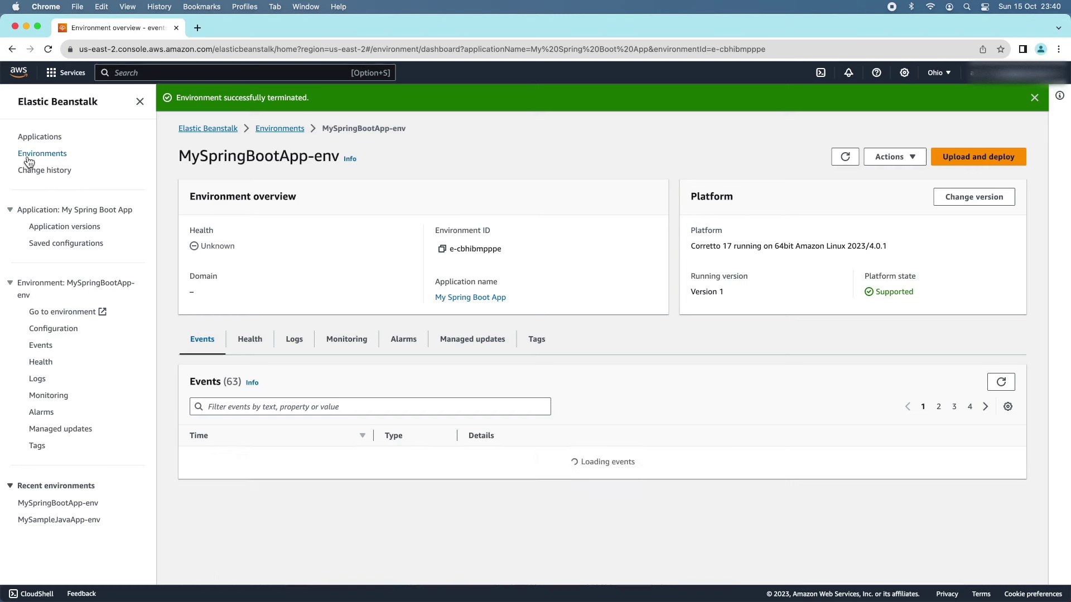
{"action": "left_click", "coordinate": [34, 156]}
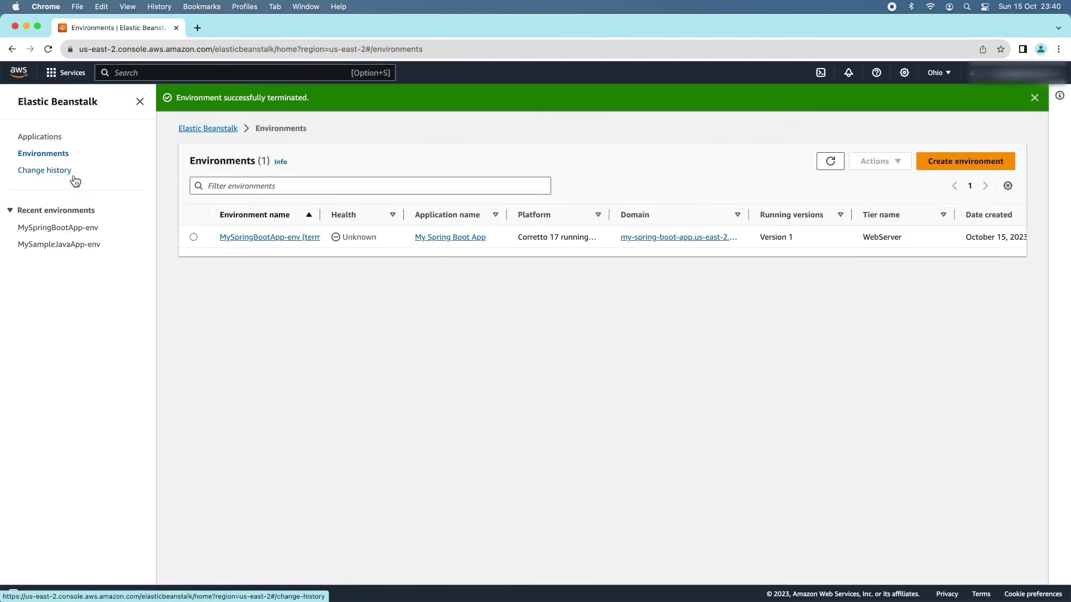
- Widen the environment name column, then open the terminated MySpringBootApp-env from the applications list and review its events and available actions
{"action": "left_click_drag", "start_coordinate": [319, 216], "coordinate": [397, 214]}
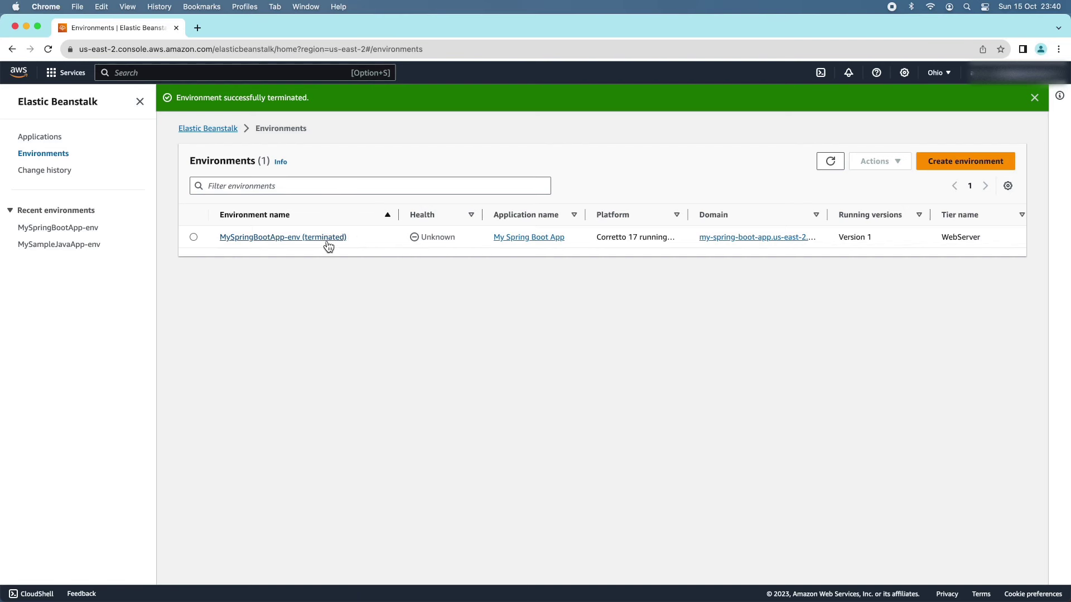
{"action": "left_click", "coordinate": [32, 140]}
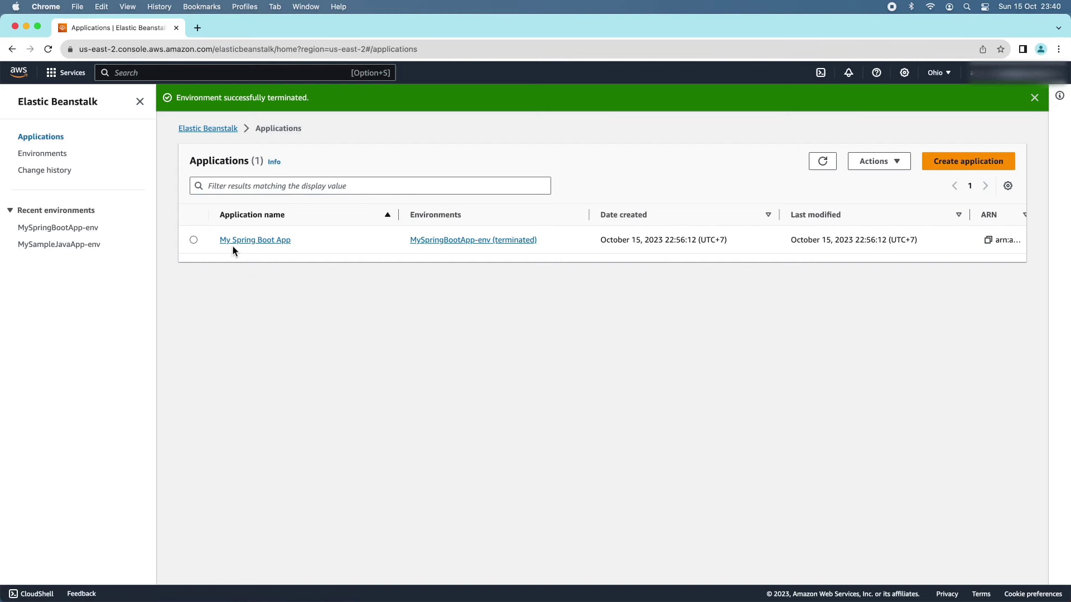
{"action": "left_click", "coordinate": [489, 244]}
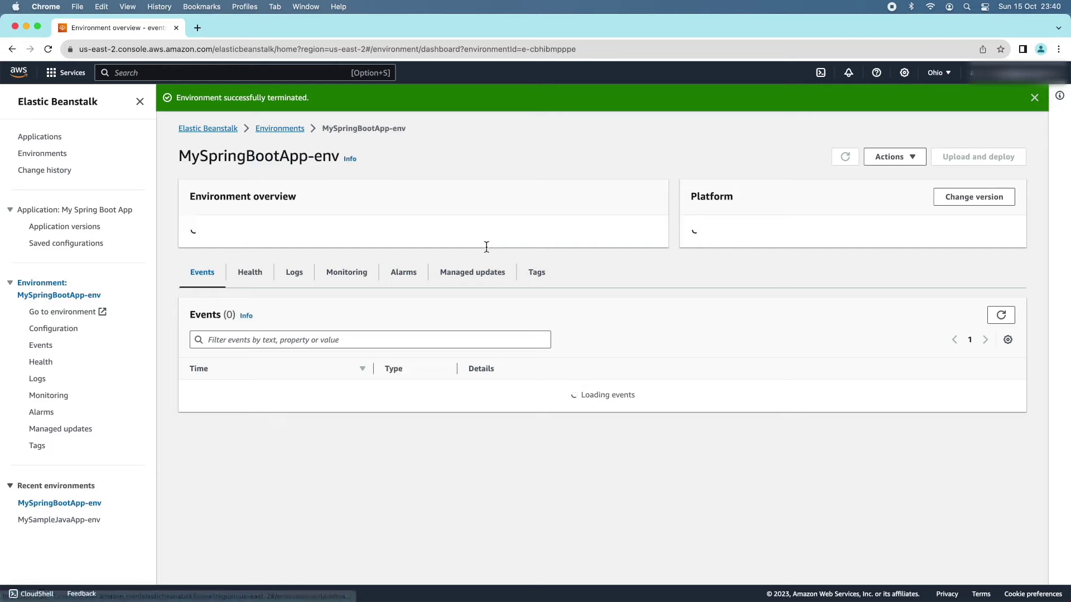
{"action": "scroll", "coordinate": [748, 293], "scroll_direction": "down", "scroll_amount": 3}
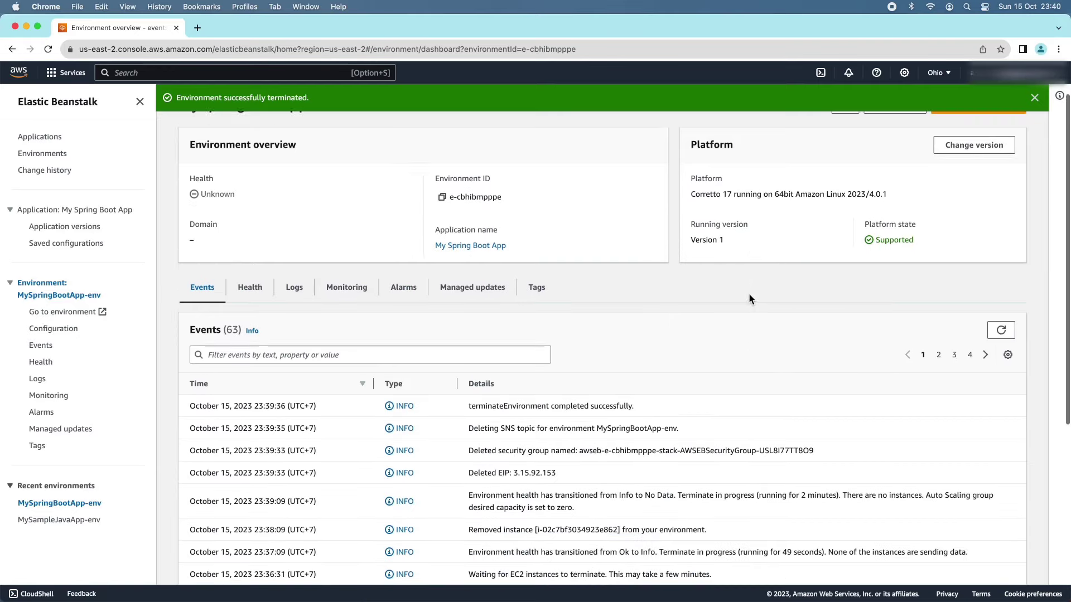
{"action": "scroll", "coordinate": [749, 291], "scroll_direction": "up", "scroll_amount": 3}
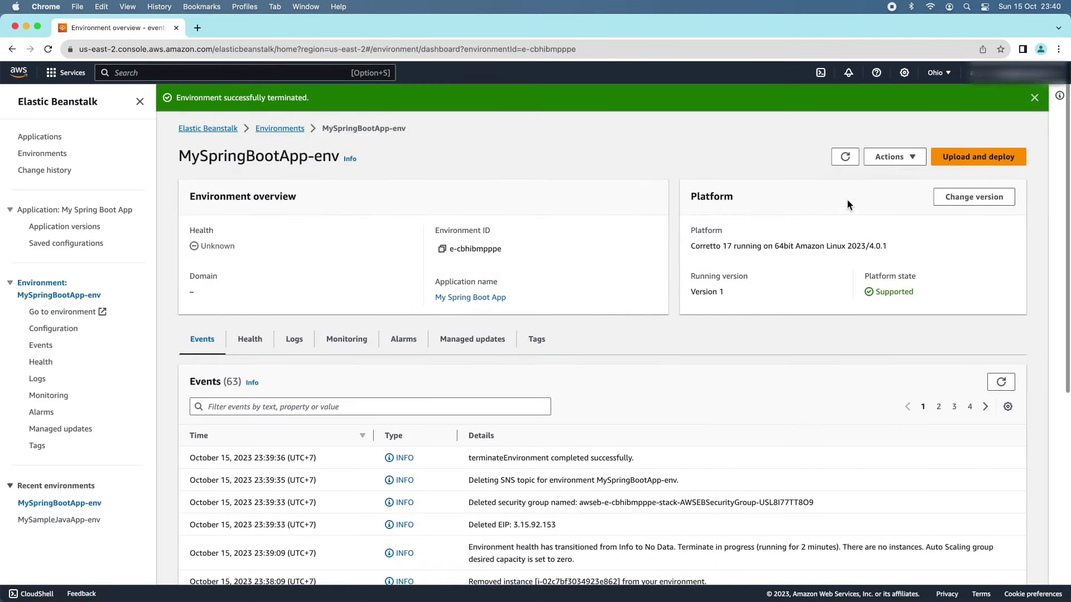
{"action": "left_click", "coordinate": [889, 158]}
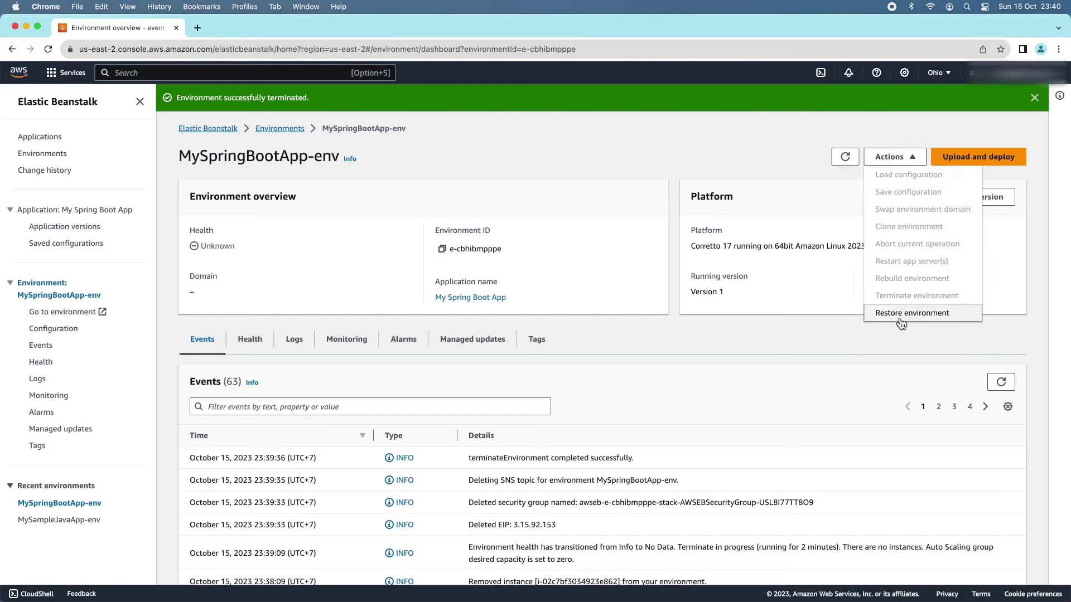
{"action": "left_click", "coordinate": [890, 161]}
{"action": "left_click", "coordinate": [782, 378]}
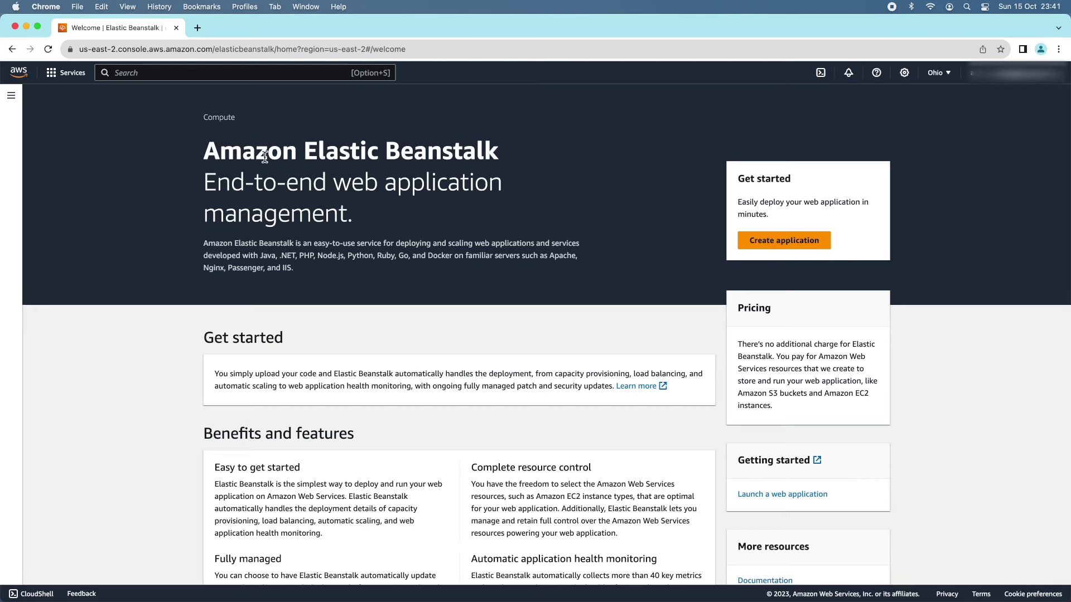
- Delete the My Spring Boot App application from the Elastic Beanstalk applications list, confirming with the name My Spring Boot App
{"action": "left_click", "coordinate": [11, 95]}
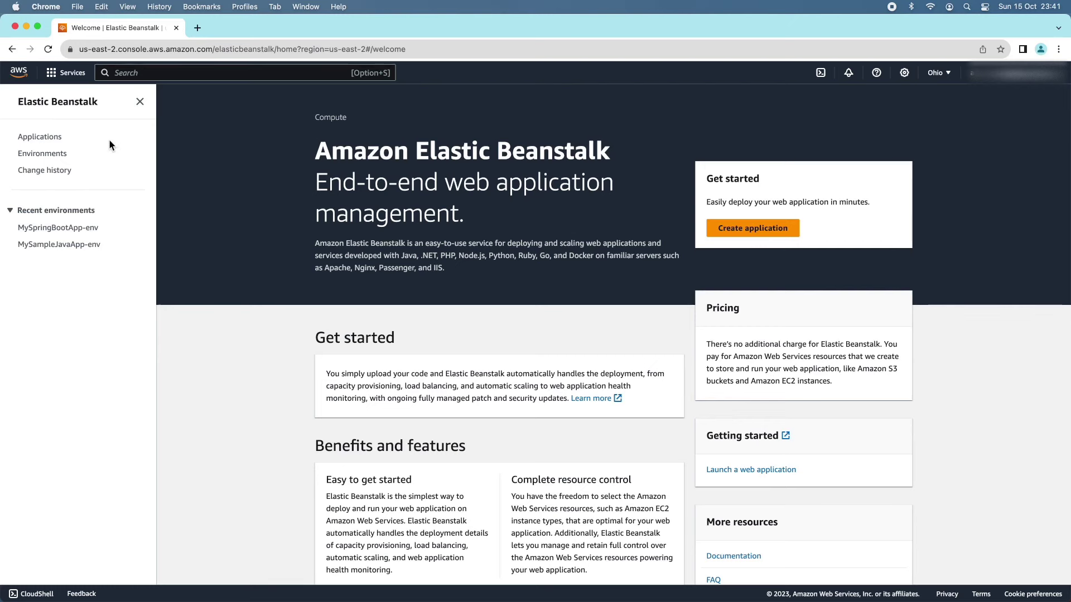
{"action": "left_click", "coordinate": [31, 139]}
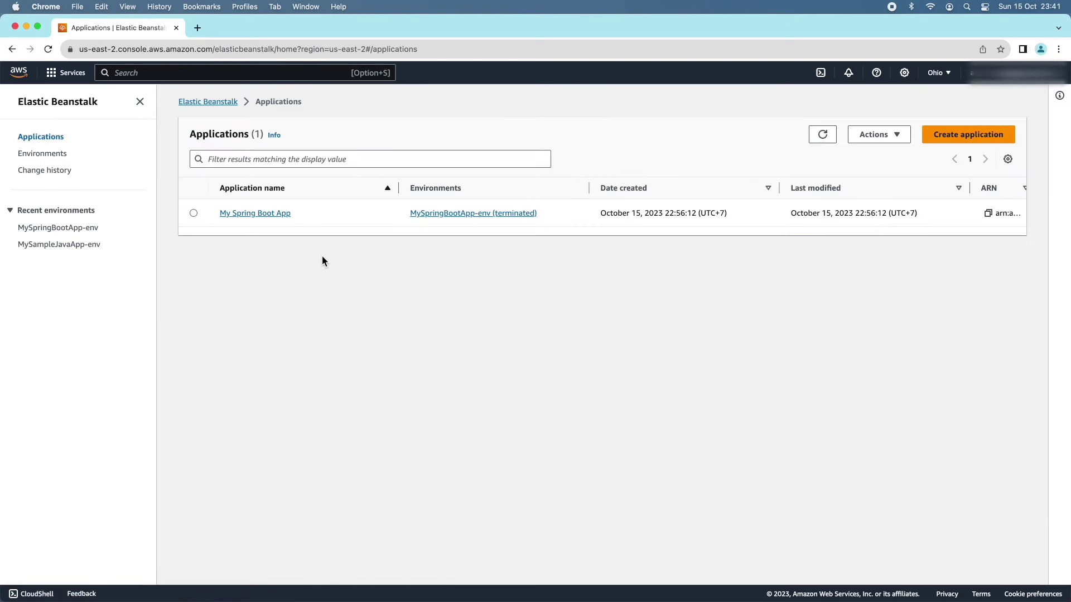
{"action": "left_click", "coordinate": [194, 214]}
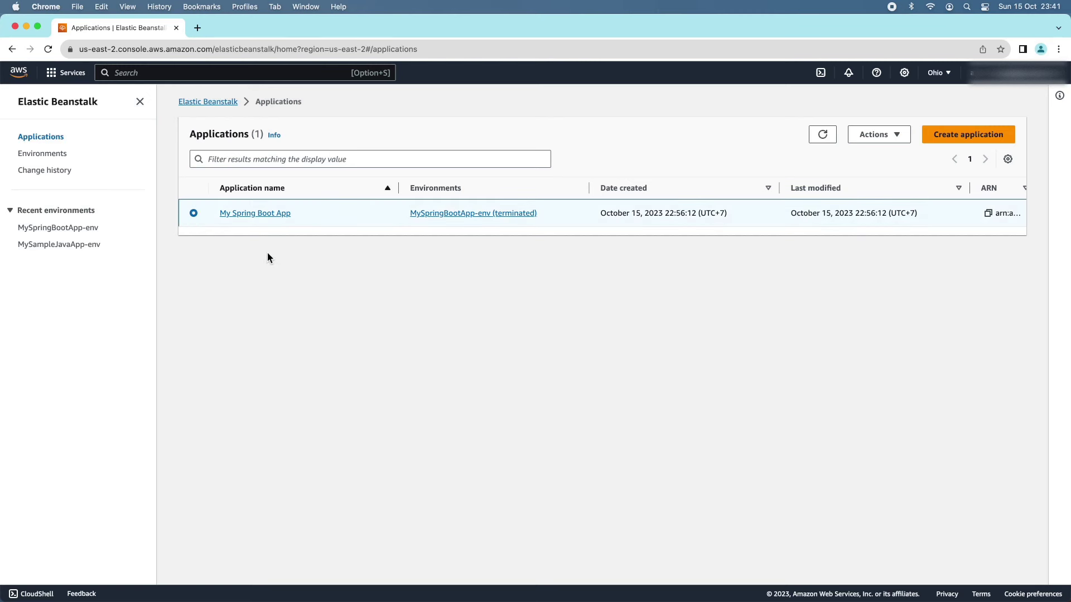
{"action": "left_click", "coordinate": [877, 134]}
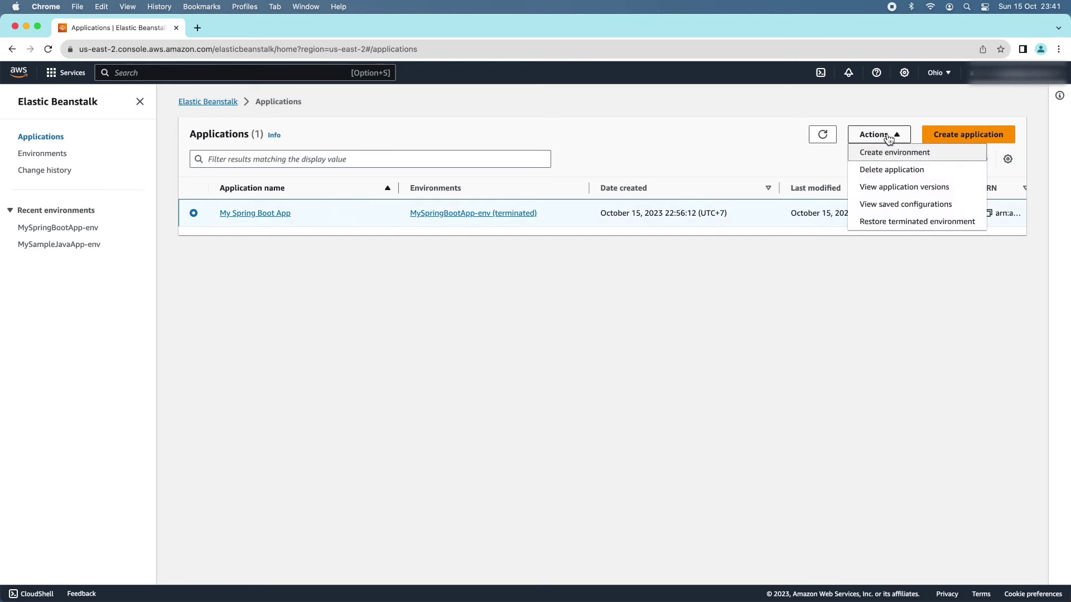
{"action": "left_click", "coordinate": [887, 170]}
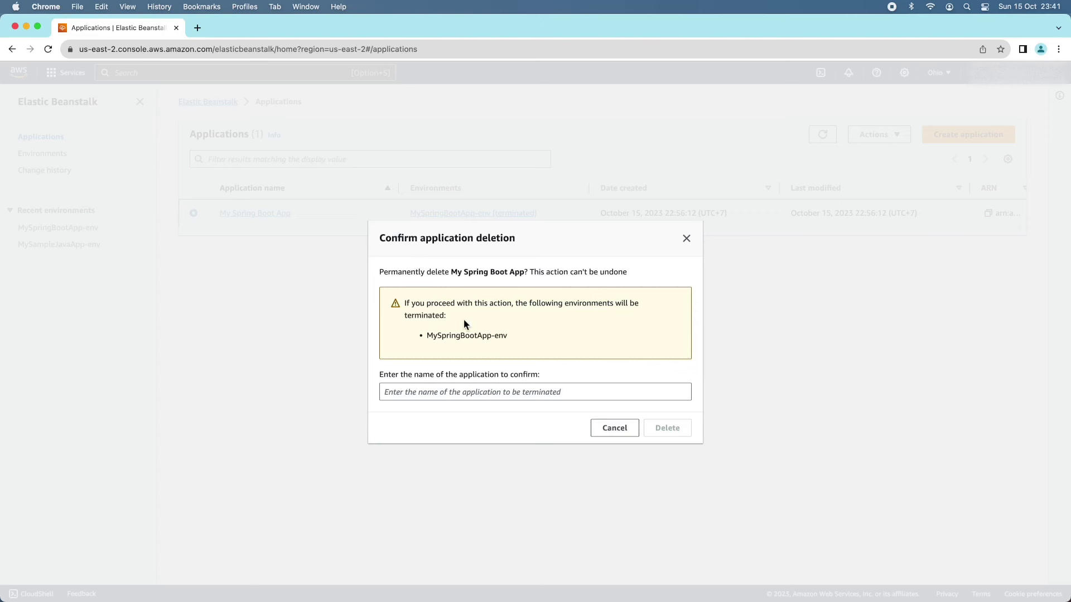
{"action": "left_click_drag", "start_coordinate": [405, 304], "coordinate": [616, 304]}
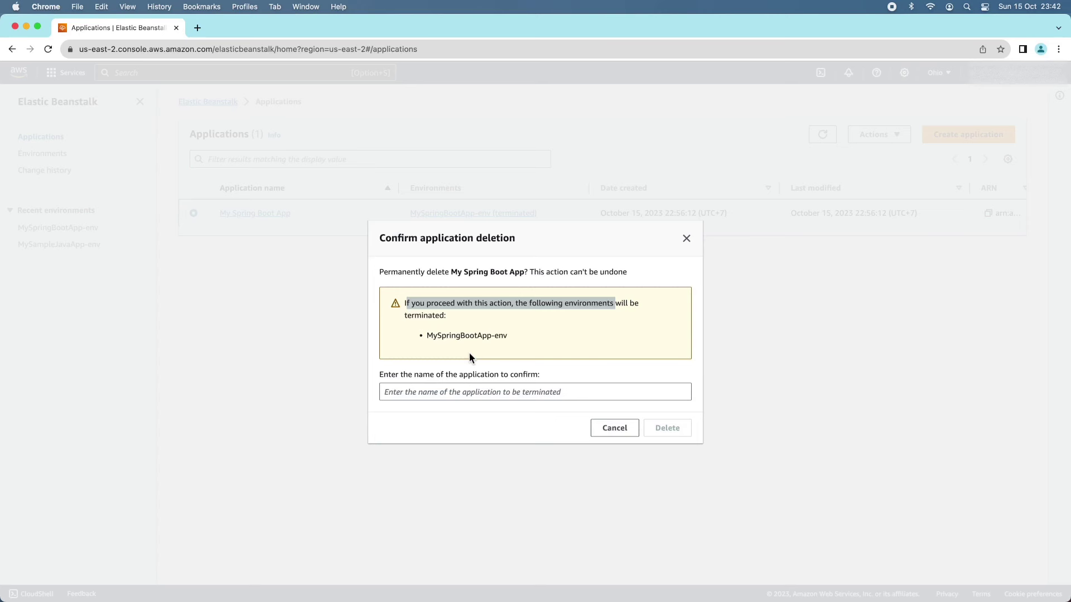
{"action": "left_click", "coordinate": [486, 393]}
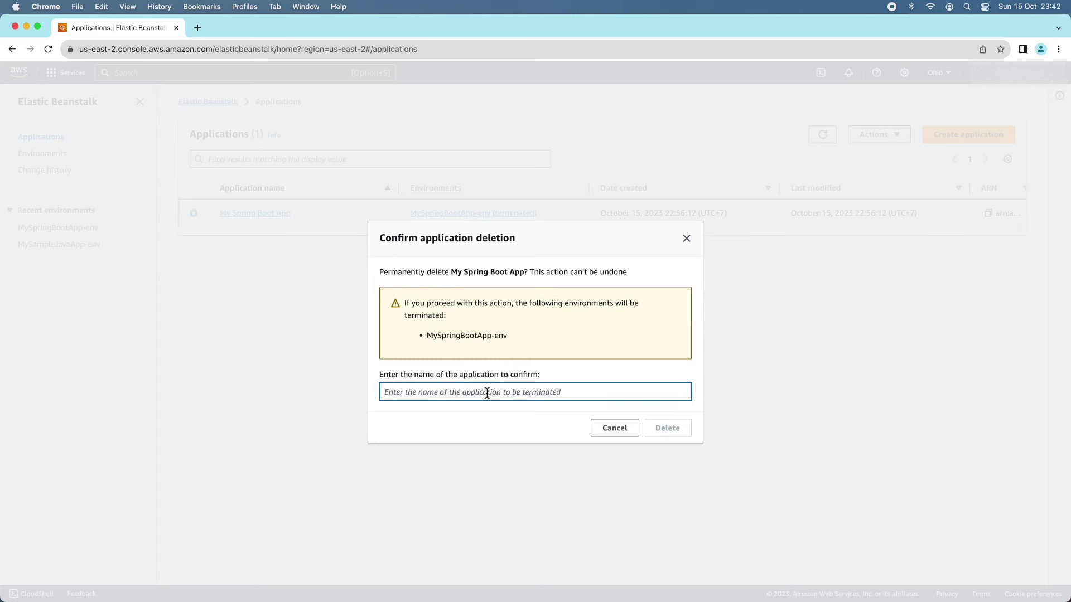
{"action": "type", "text": "My Srping"}
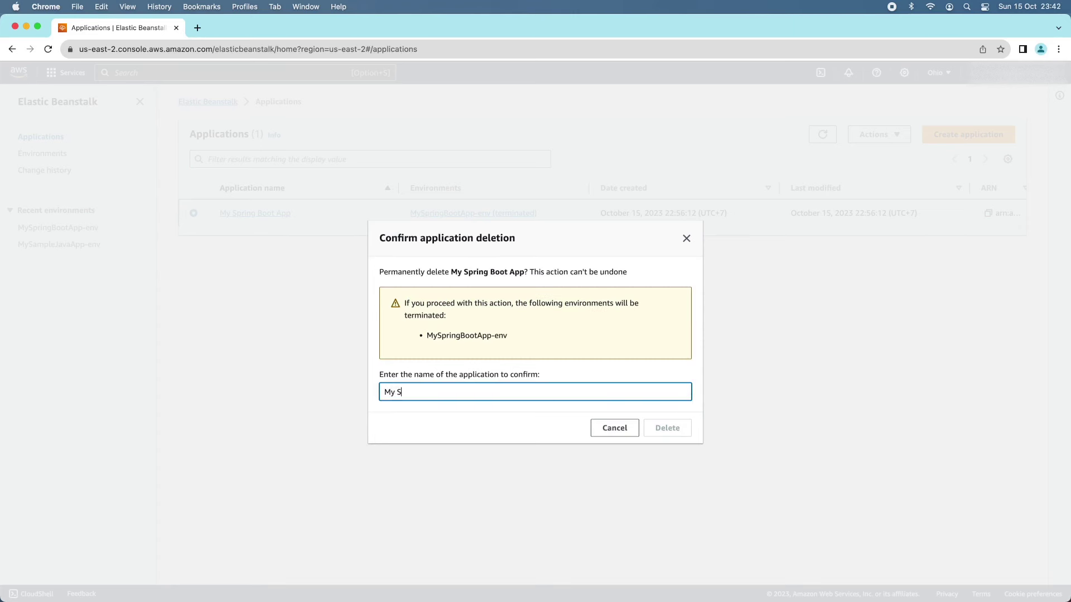
{"action": "key", "text": "BackSpace"}
{"action": "key", "text": "BackSpace"}
{"action": "key", "text": "BackSpace"}
{"action": "key", "text": "BackSpace"}
{"action": "key", "text": "BackSpace"}
{"action": "type", "text": "pring Boot App"}
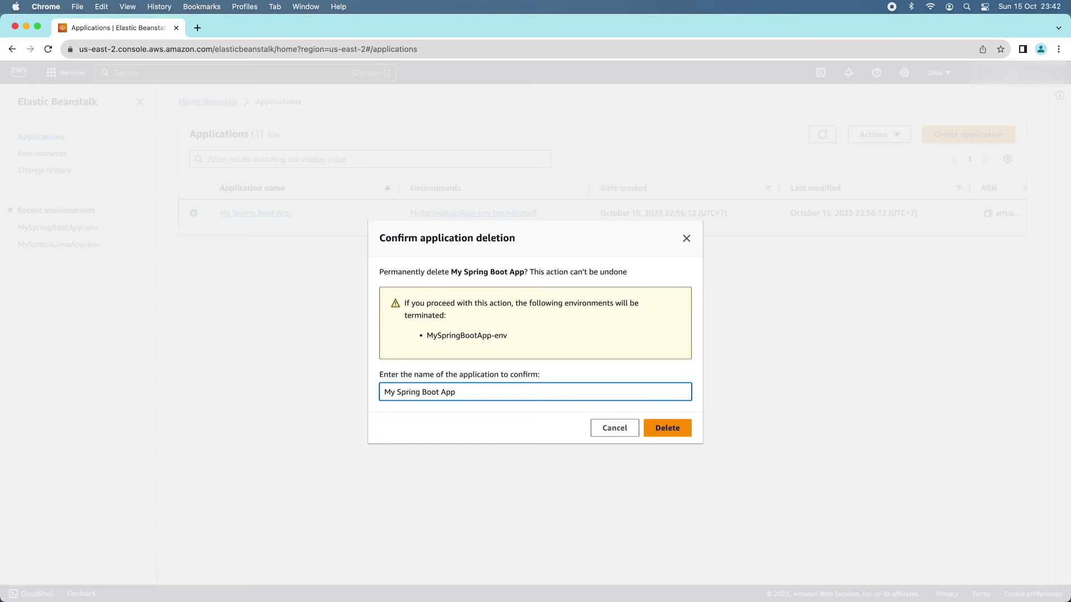
{"action": "left_click", "coordinate": [672, 428]}
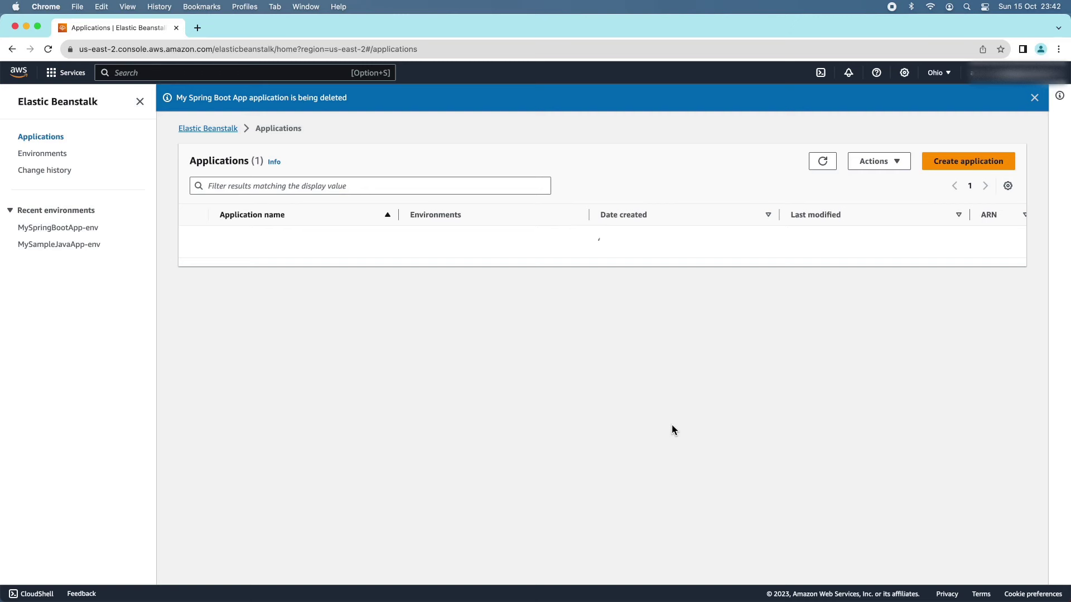